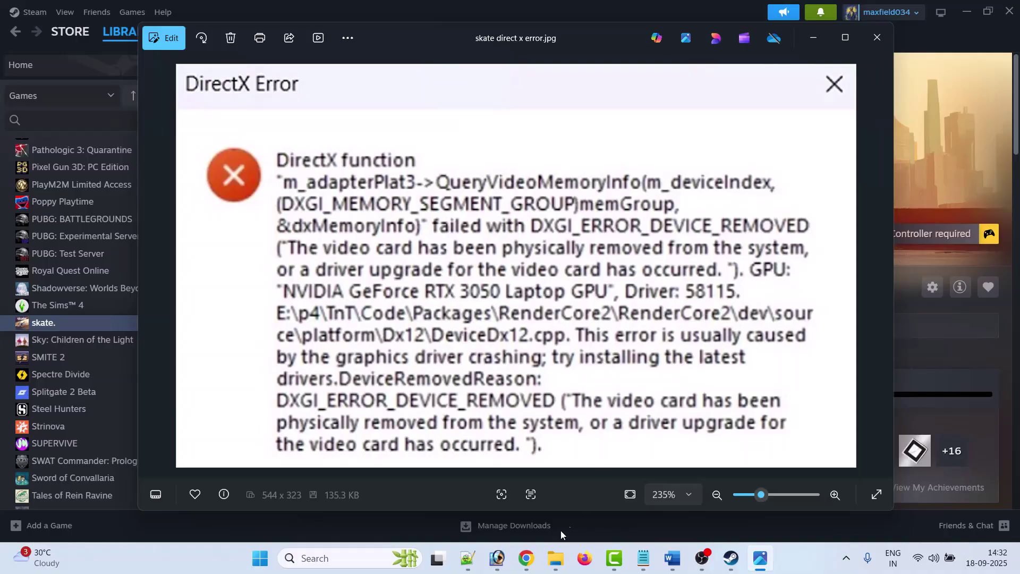
Step: Switch to the Word troubleshooting document and highlight the heading of Fix 1, Restart Your PC
mouse_move(526, 557)
click(456, 492)
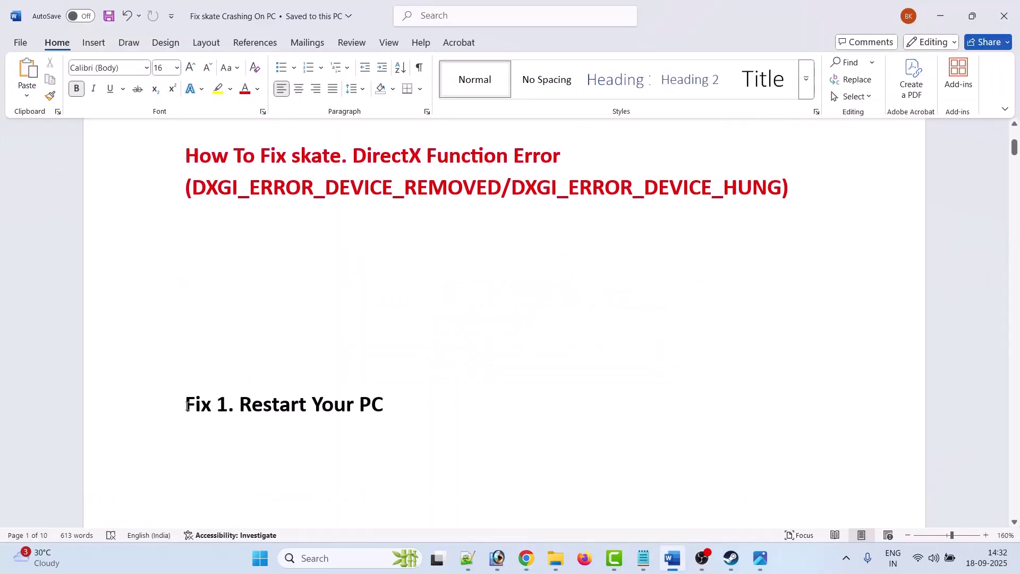
drag(187, 406, 397, 407)
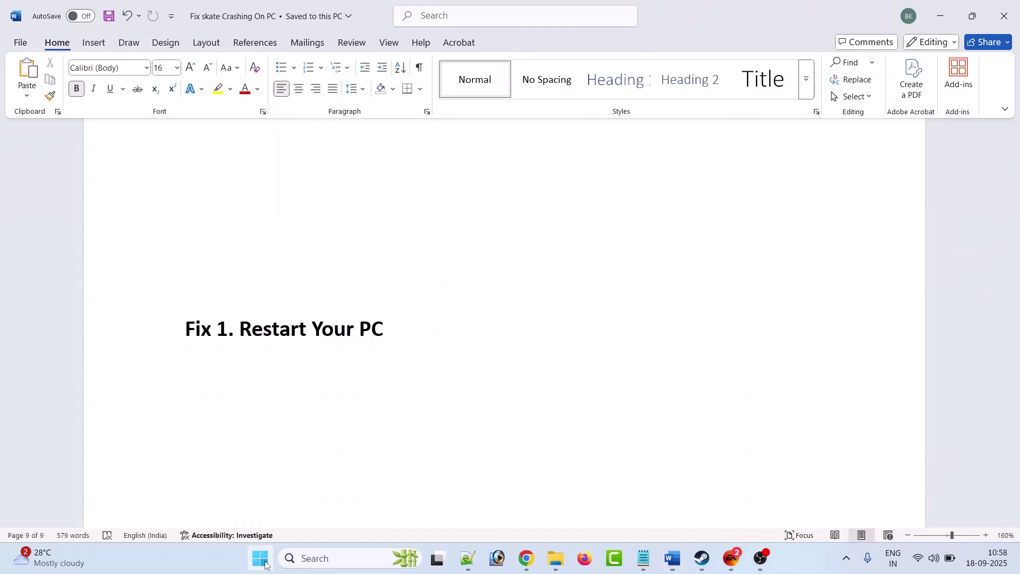
Step: Show the Windows power options that include Restart, and close them without choosing one
click(260, 561)
click(676, 513)
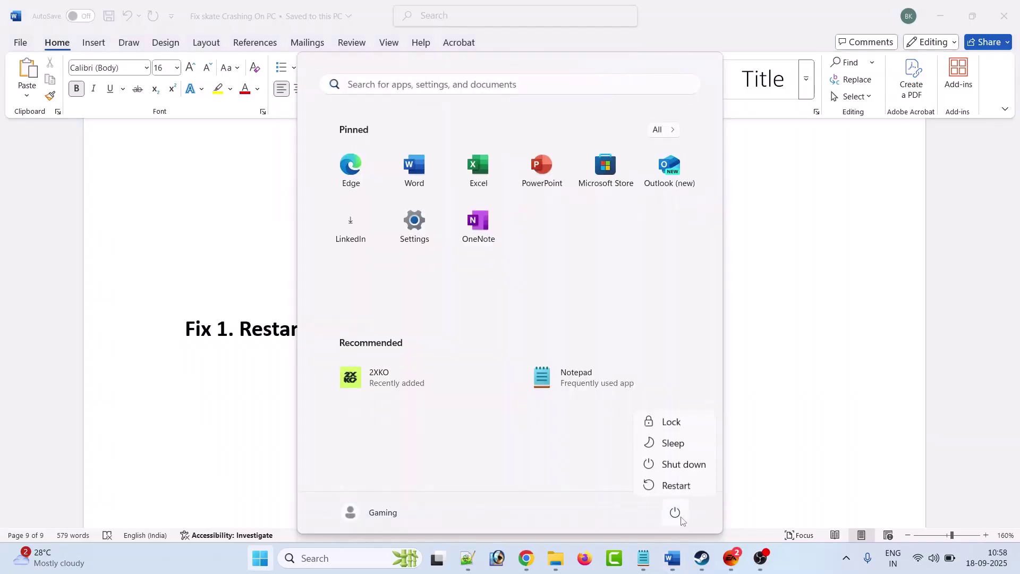
click(809, 401)
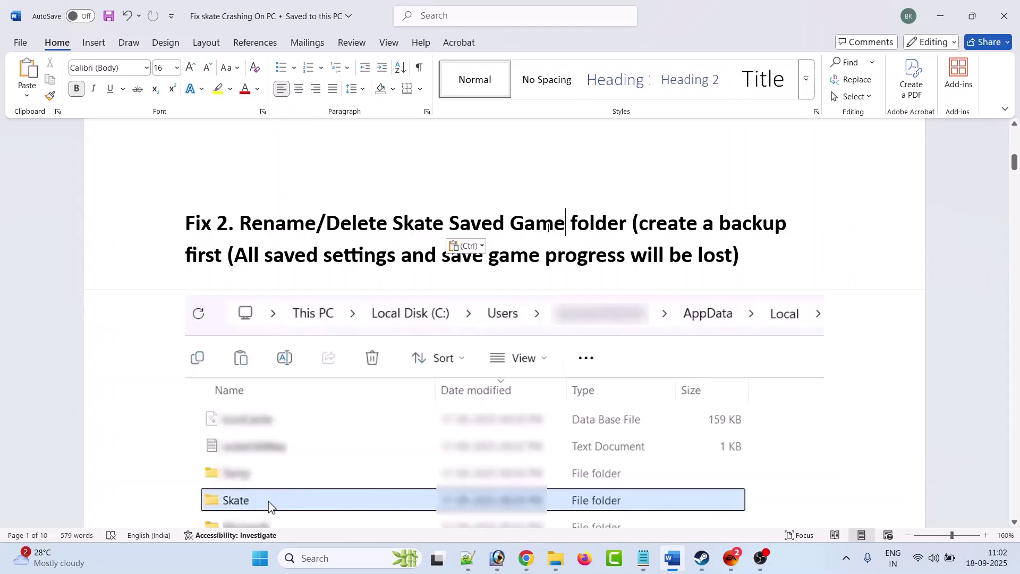
Step: Read Fix 2 on backing up and renaming or deleting the Skate saved game folder in AppData\Local
drag(639, 224, 730, 256)
click(851, 285)
scroll(861, 281, down, 3)
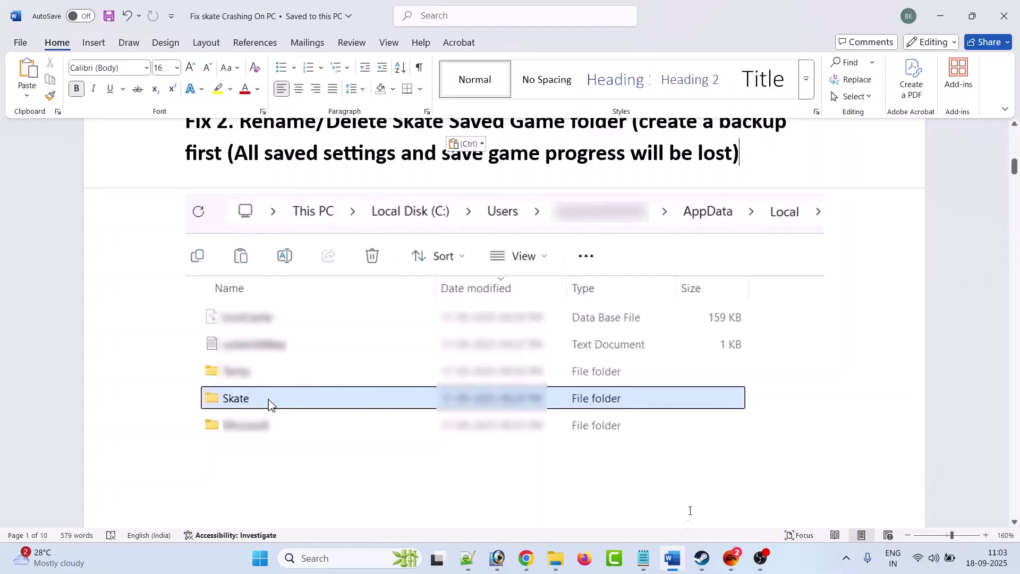
Step: Switch to Steam and turn off the in-game Steam Overlay in the properties of skate
click(703, 564)
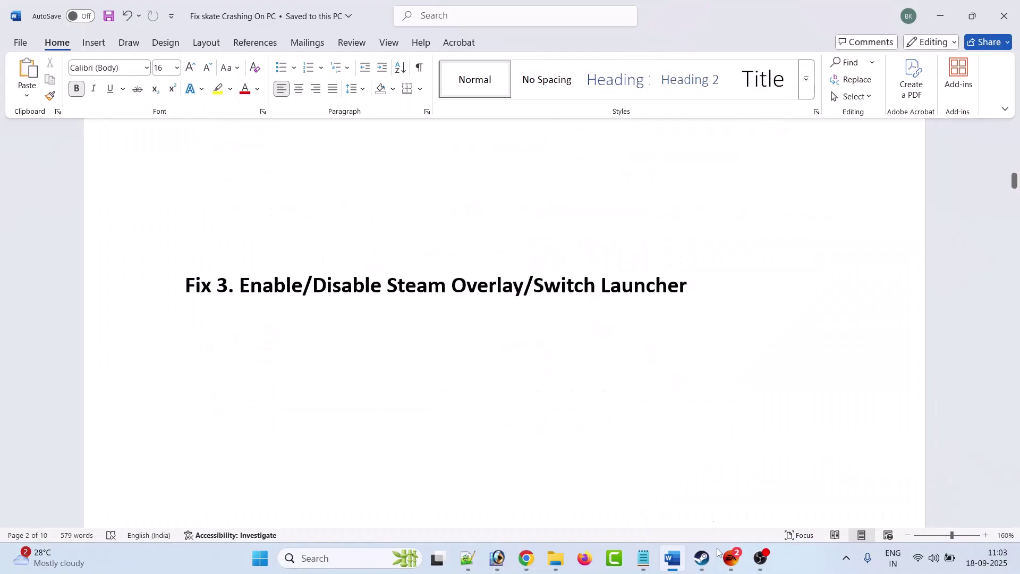
click(703, 558)
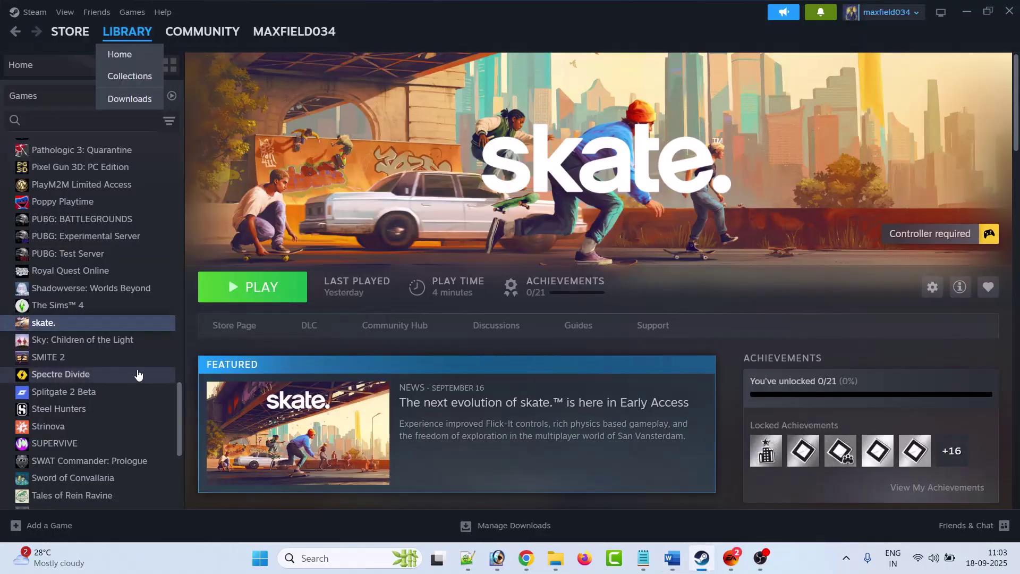
right_click(81, 325)
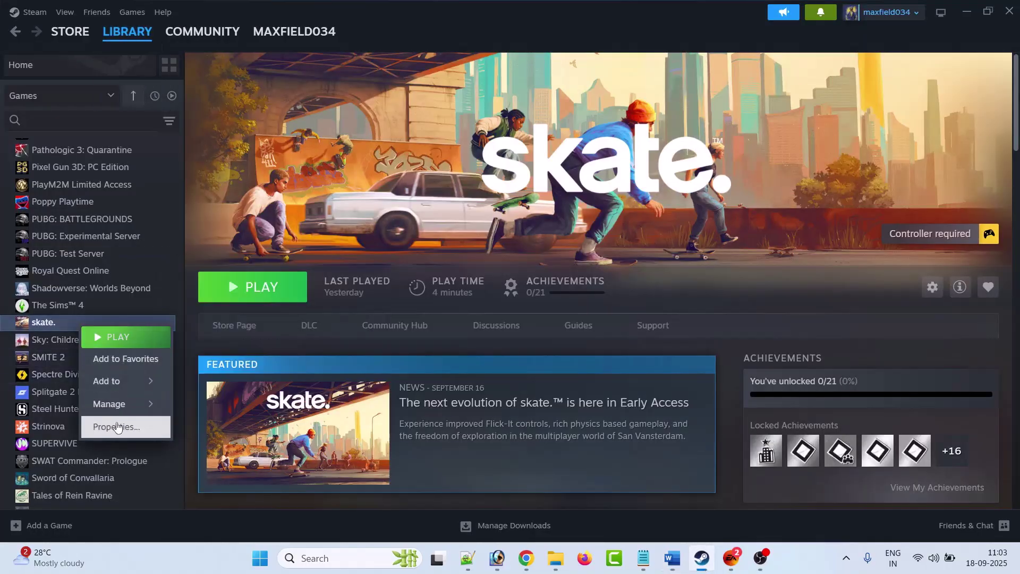
click(117, 427)
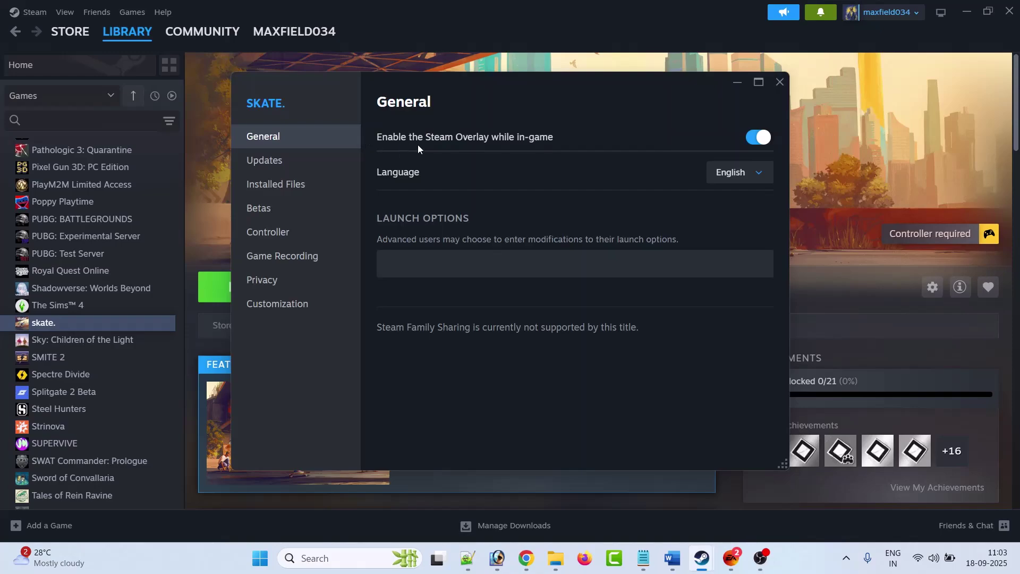
click(750, 142)
click(779, 83)
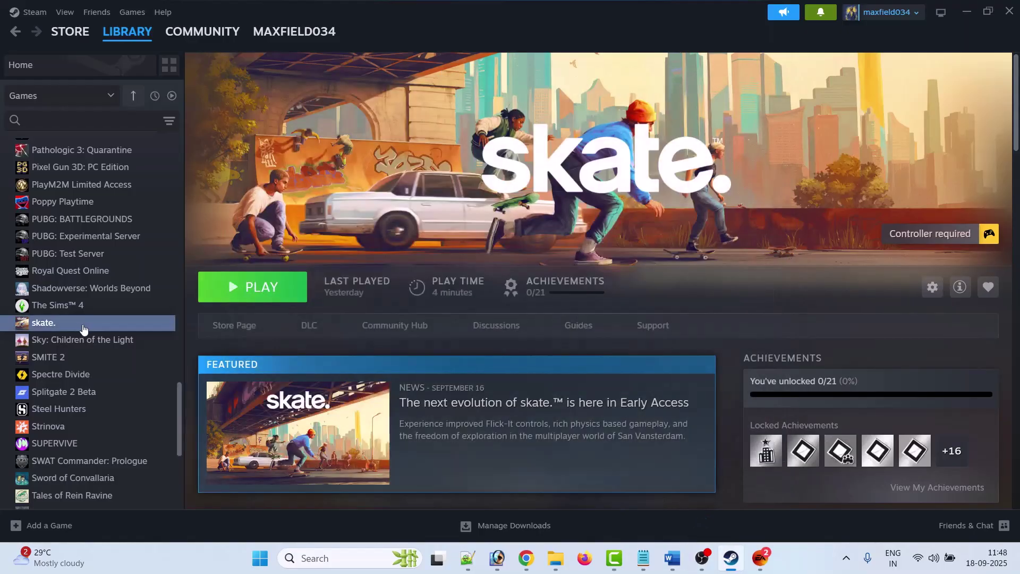
Step: Turn the in-game Steam Overlay on in the properties of skate., and close them
right_click(82, 330)
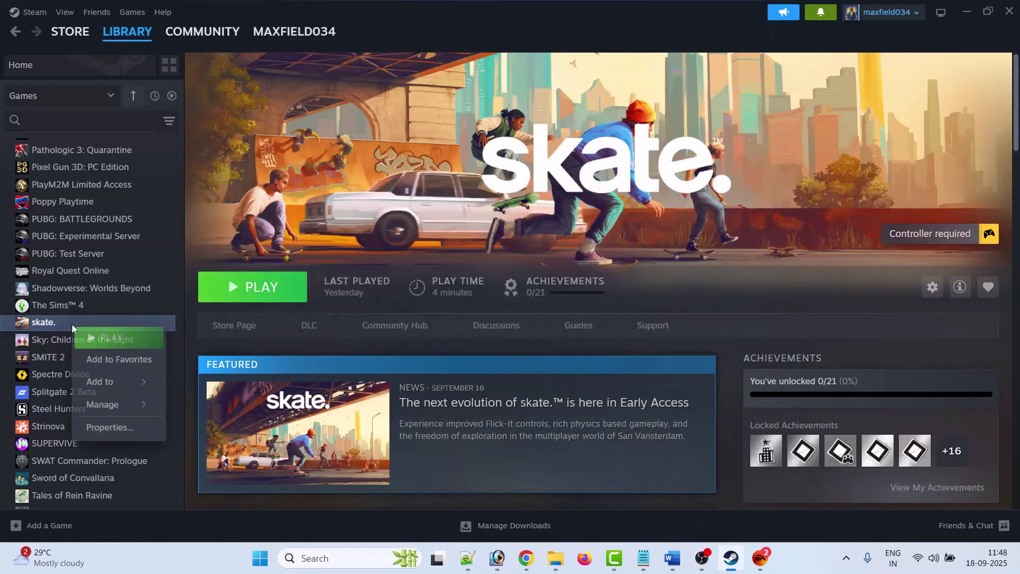
click(112, 423)
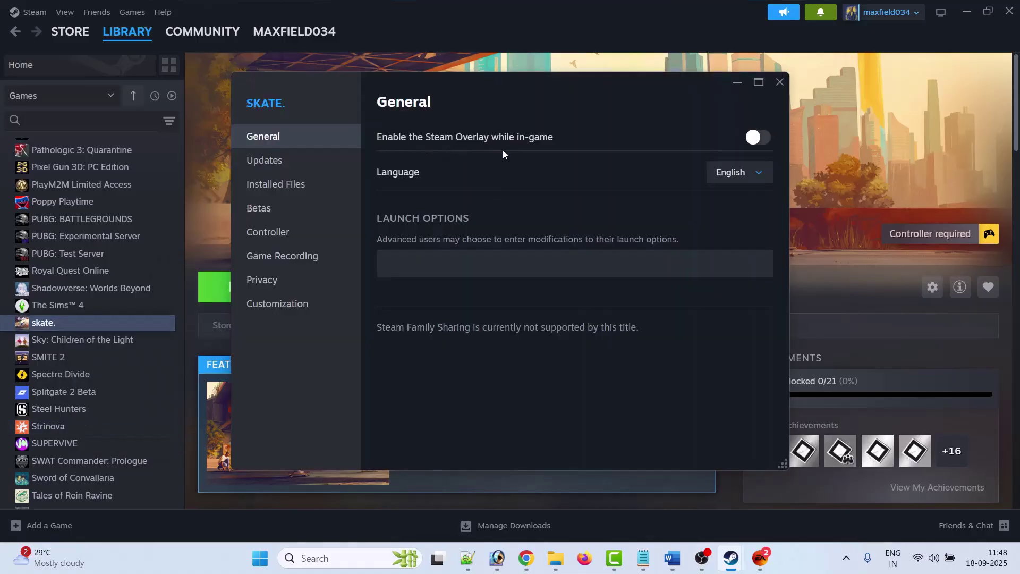
click(754, 137)
click(778, 83)
click(757, 139)
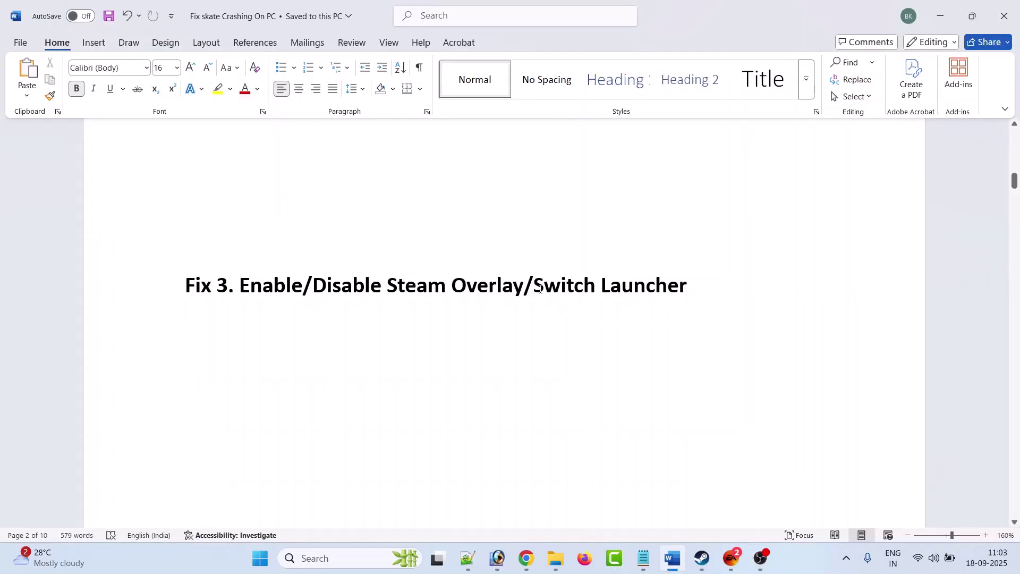
Step: Look at the skate. game page in the EA app as the alternative launcher
click(571, 421)
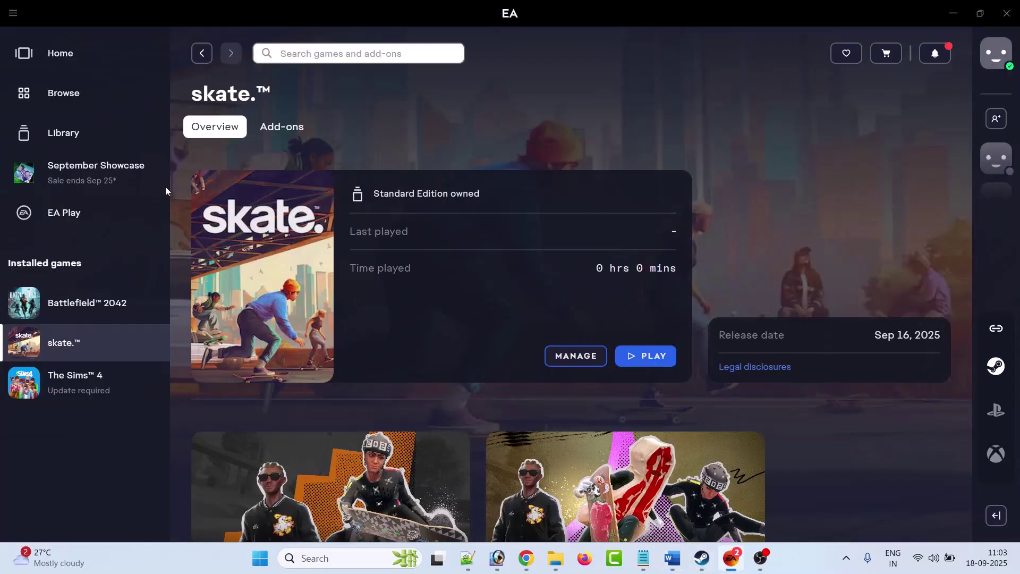
mouse_move(57, 353)
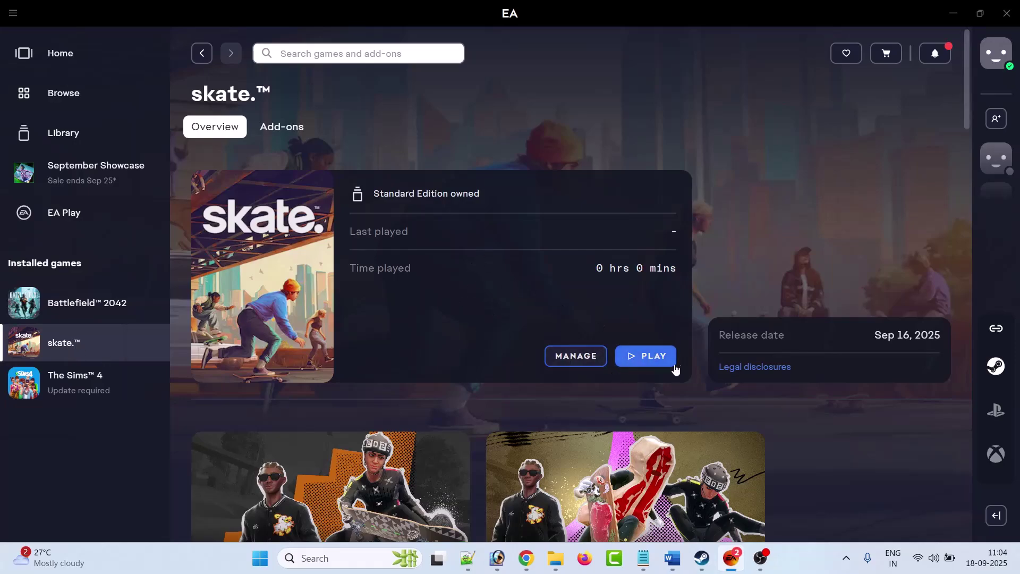
click(703, 562)
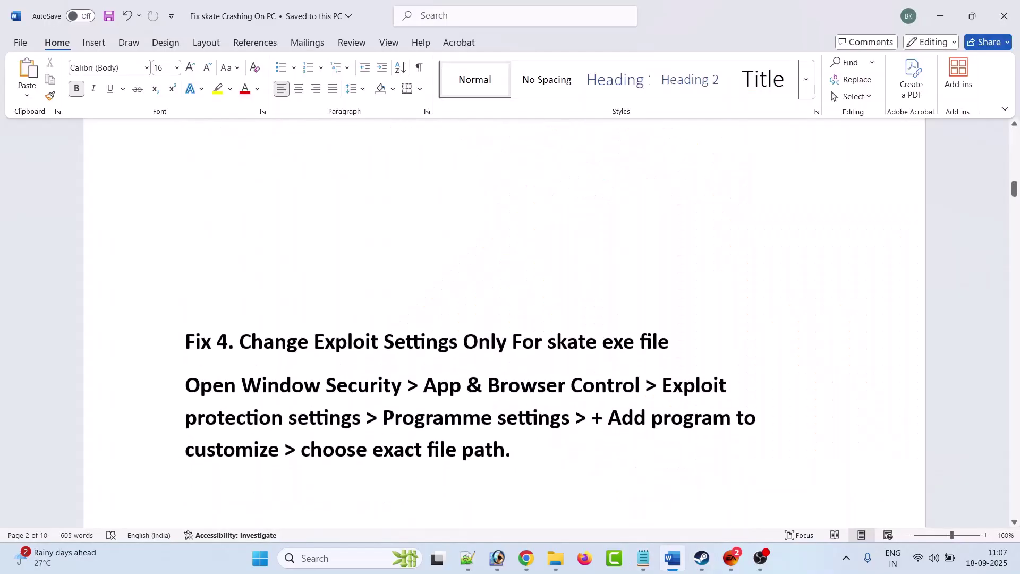
Step: Read the Fix 4 instructions, then find and open Windows Security through a Windows search
scroll(439, 348, down, 1)
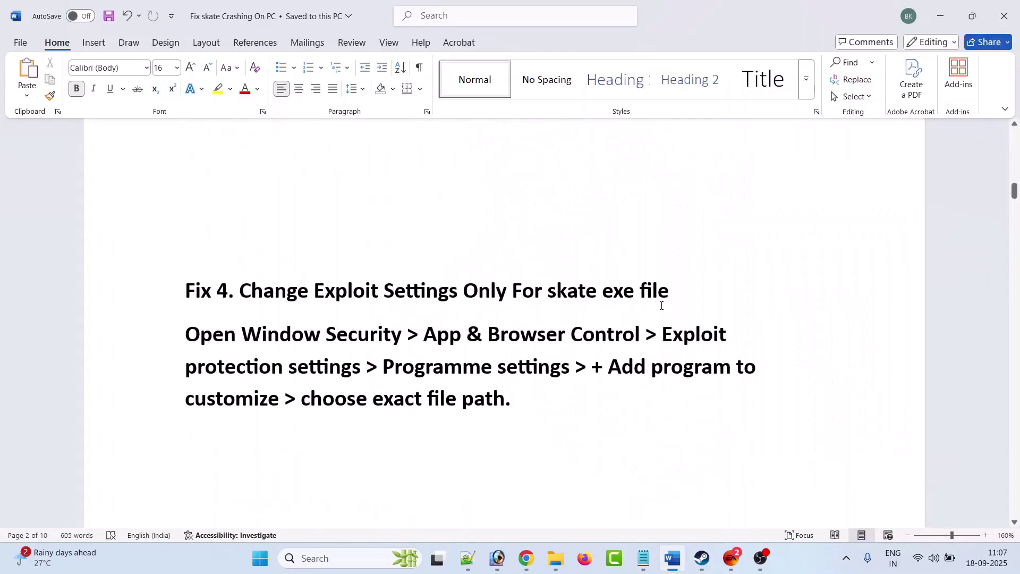
click(348, 559)
text(window)
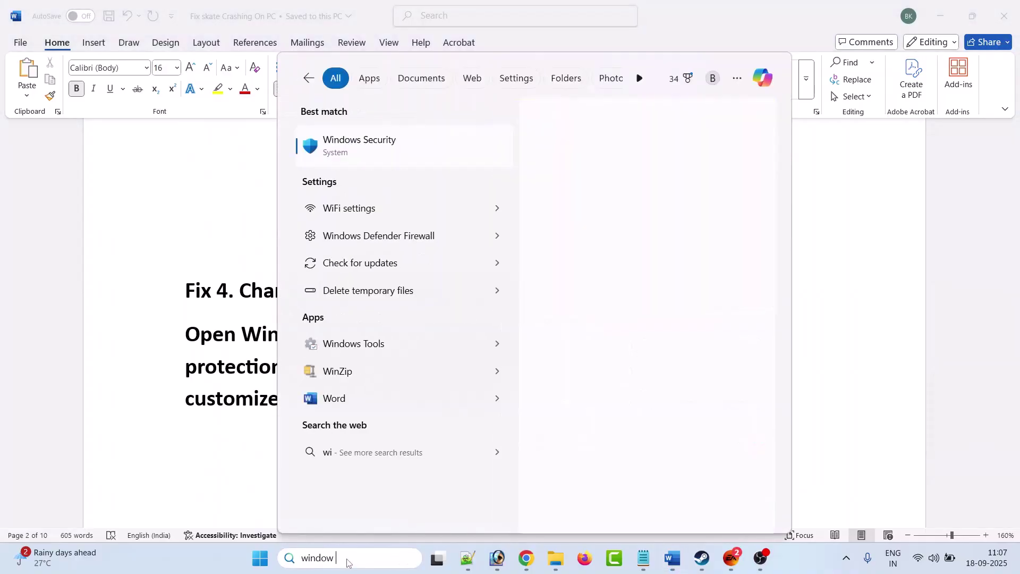
text(s security)
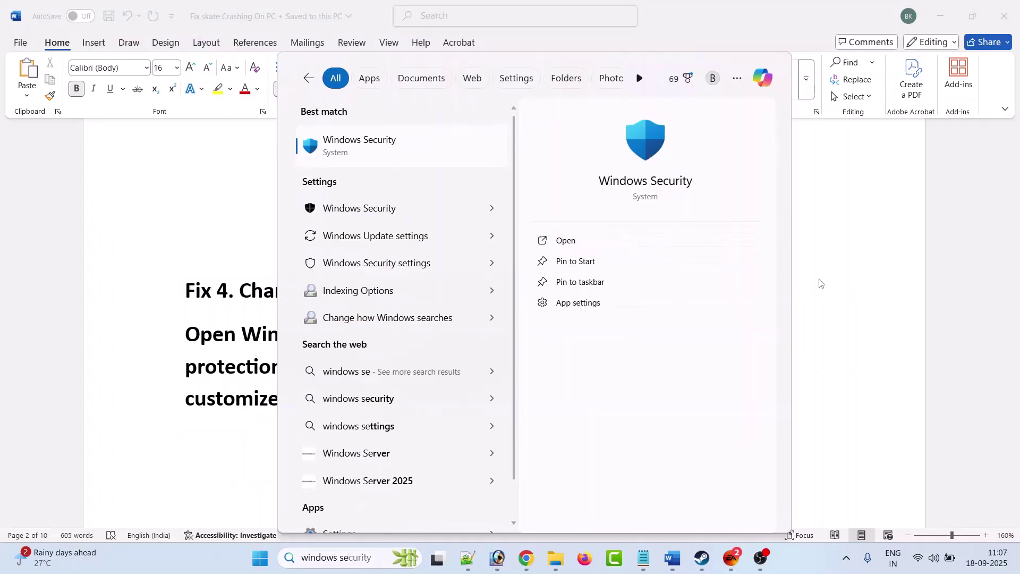
key(Return)
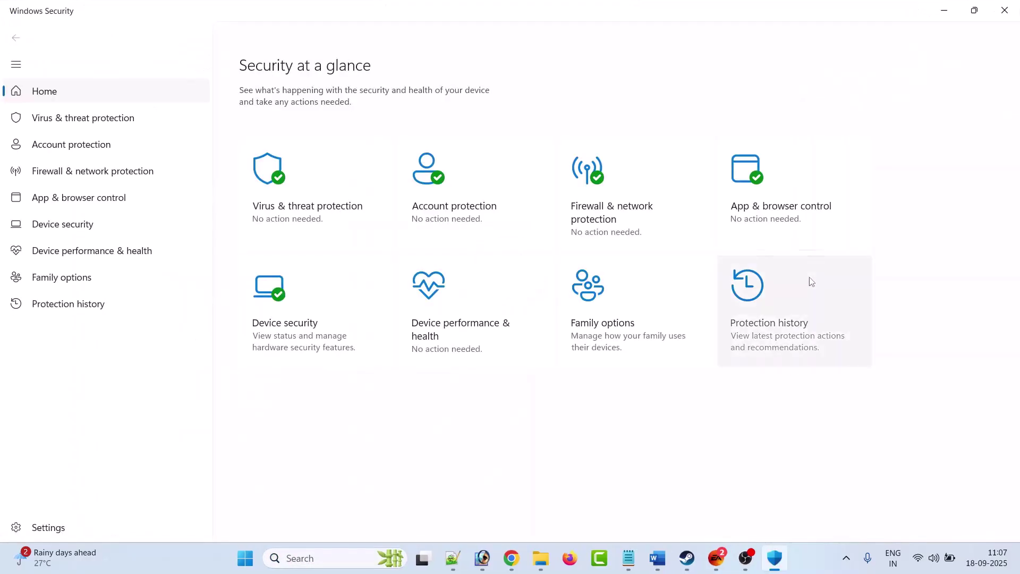
Step: Open the programme settings of Exploit protection under App & browser control
click(807, 210)
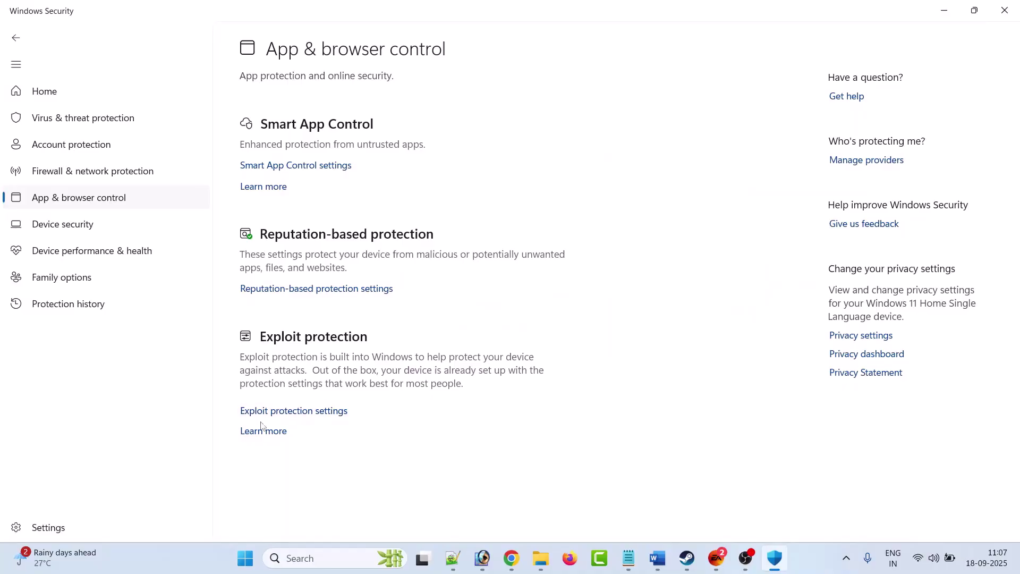
click(320, 417)
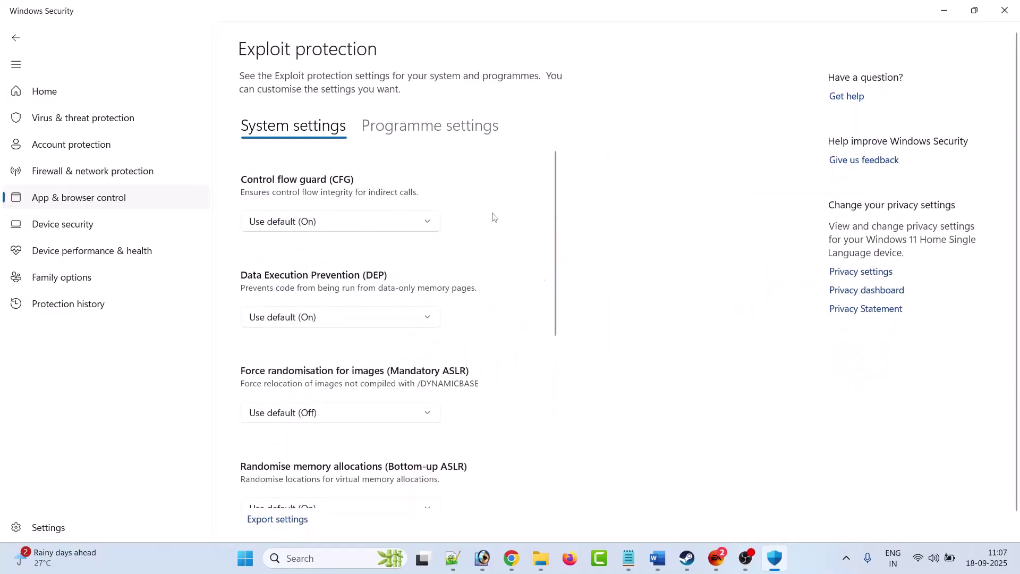
click(455, 129)
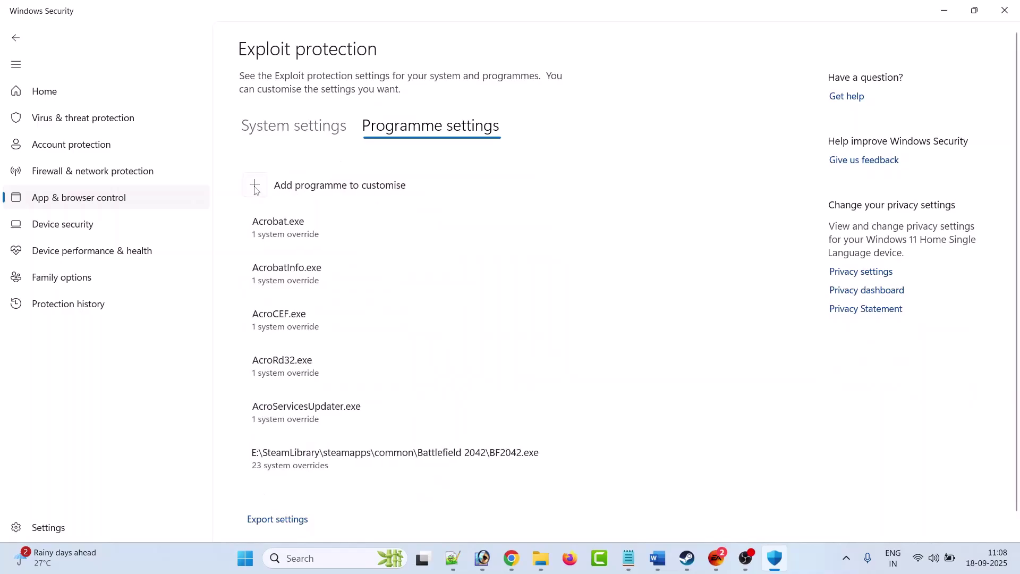
Step: Add the Skate application from steamapps\common\Skate as a programme to customise, using its exact file path
click(256, 190)
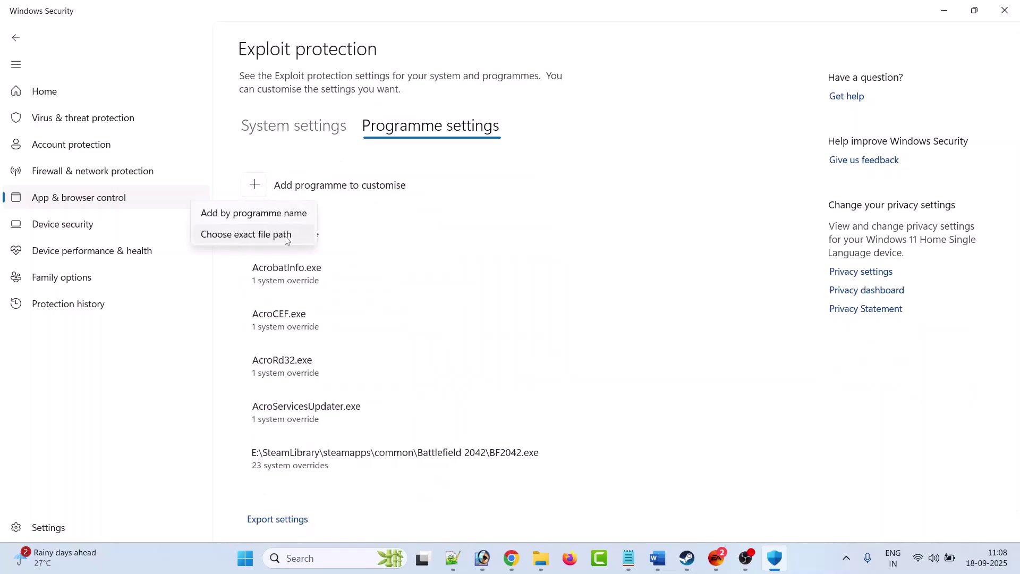
click(261, 234)
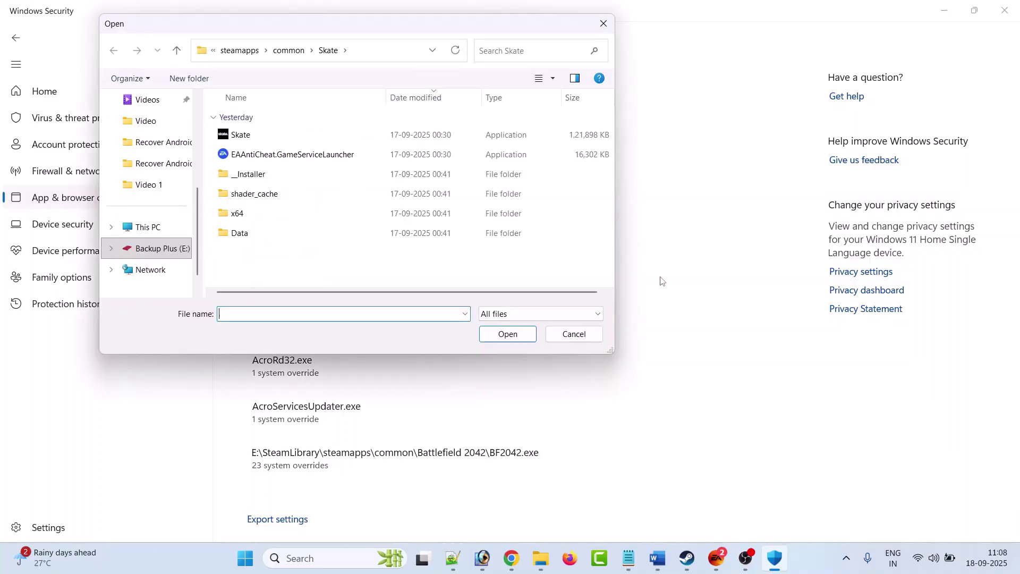
click(287, 53)
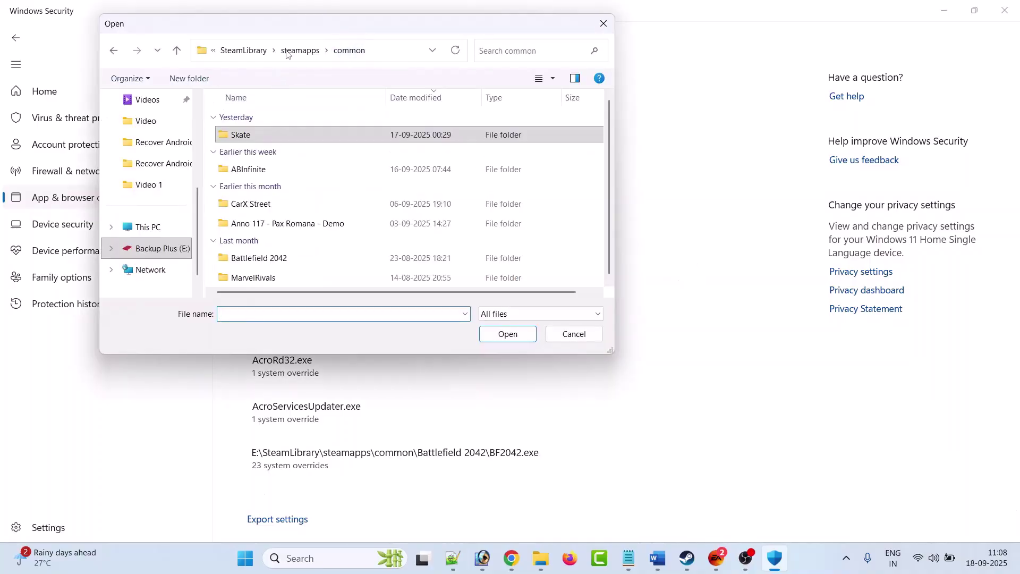
click(275, 139)
double_click(273, 139)
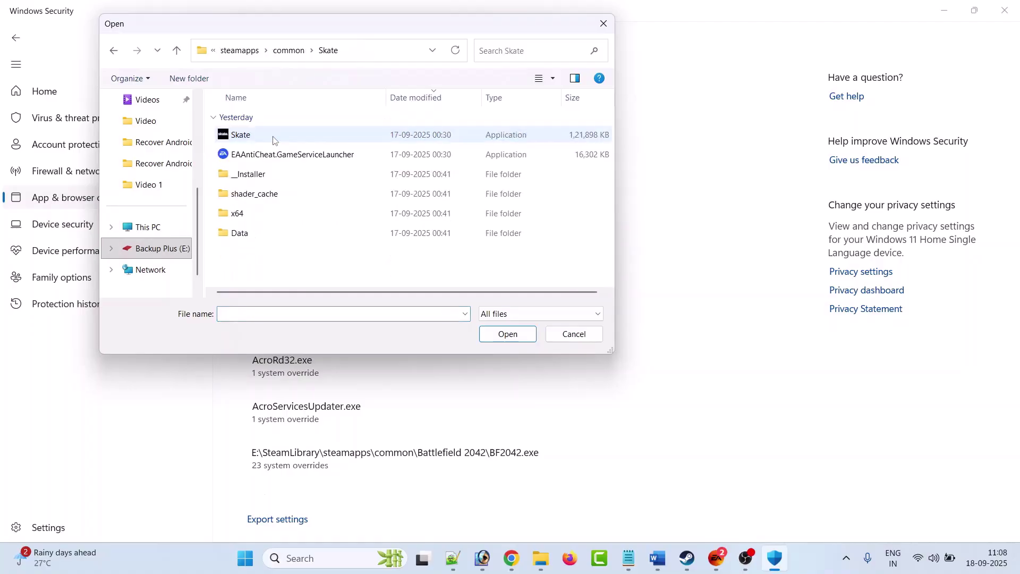
click(255, 139)
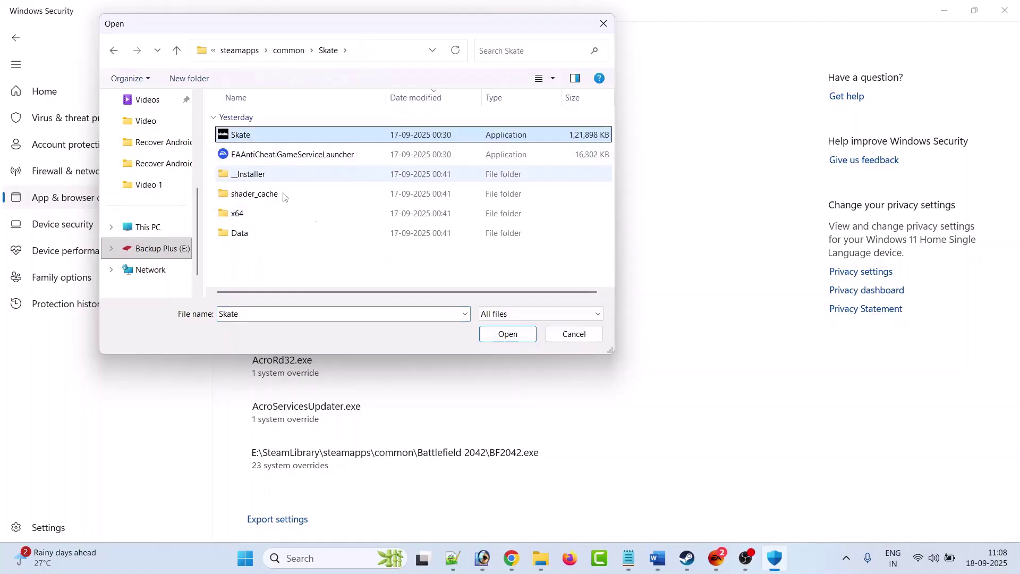
click(498, 335)
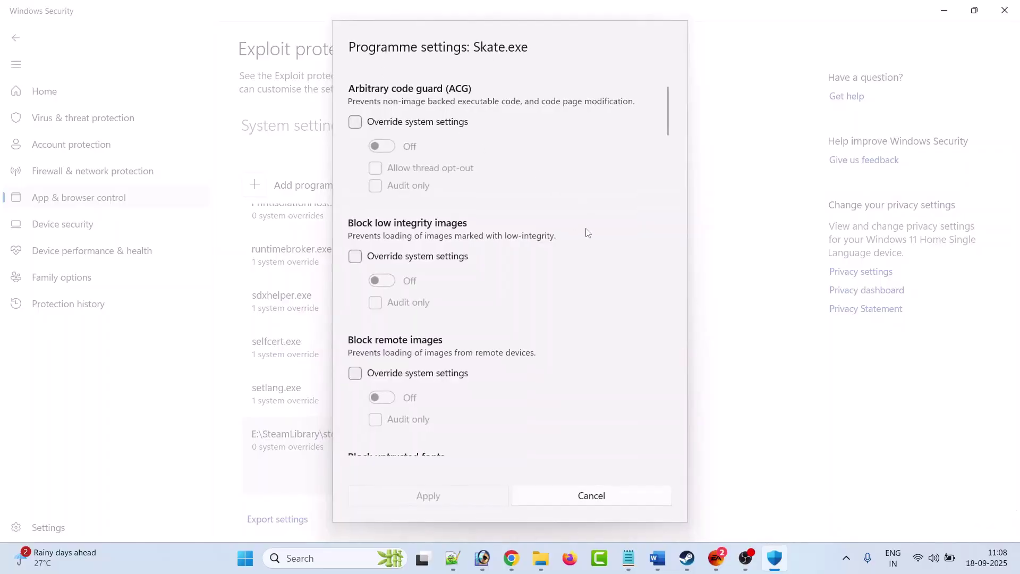
Step: Override the system settings for Arbitrary code guard, Block low integrity images, Block remote images and Block untrusted fonts, leaving each off
click(355, 122)
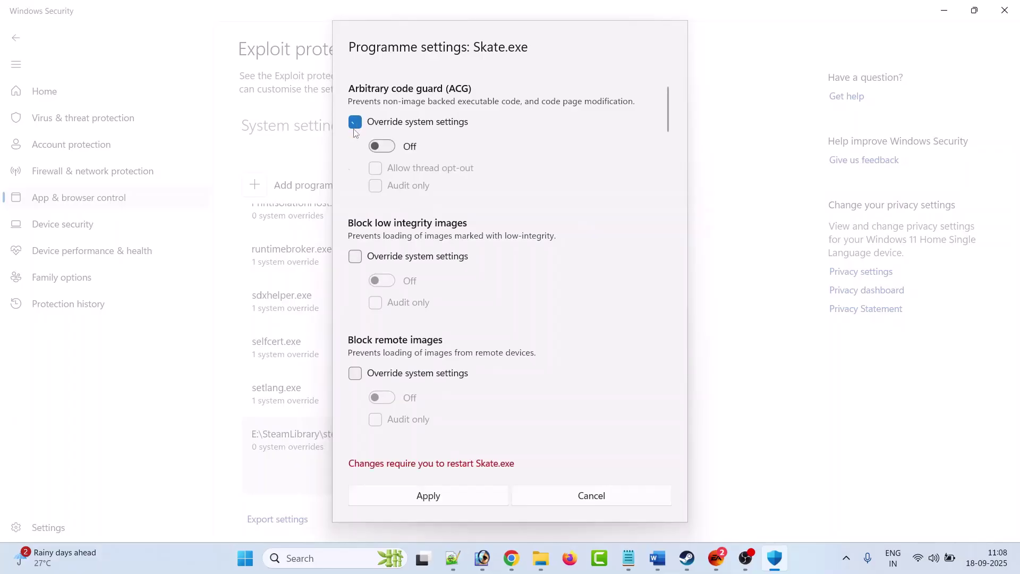
click(355, 257)
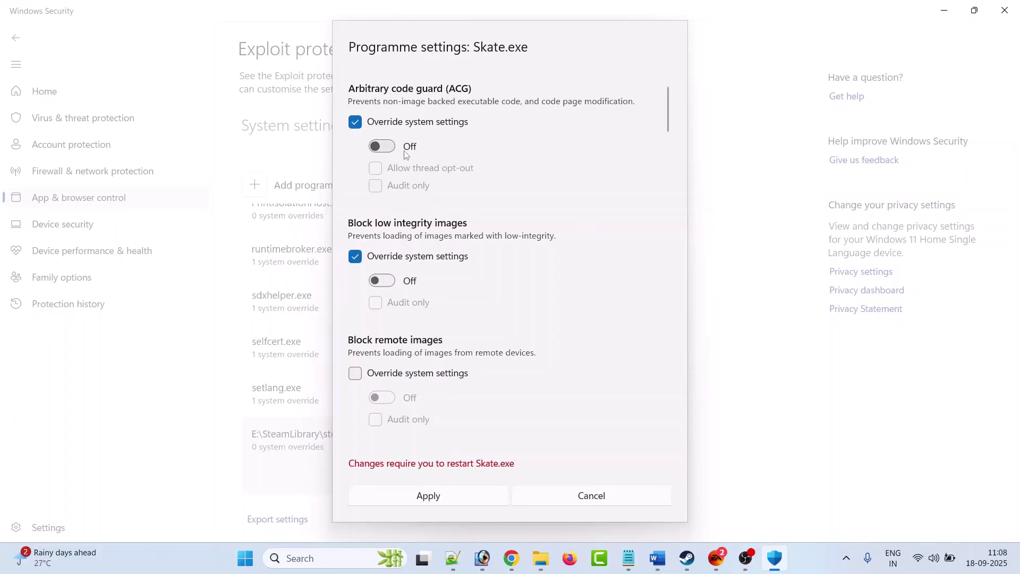
scroll(409, 287, down, 2)
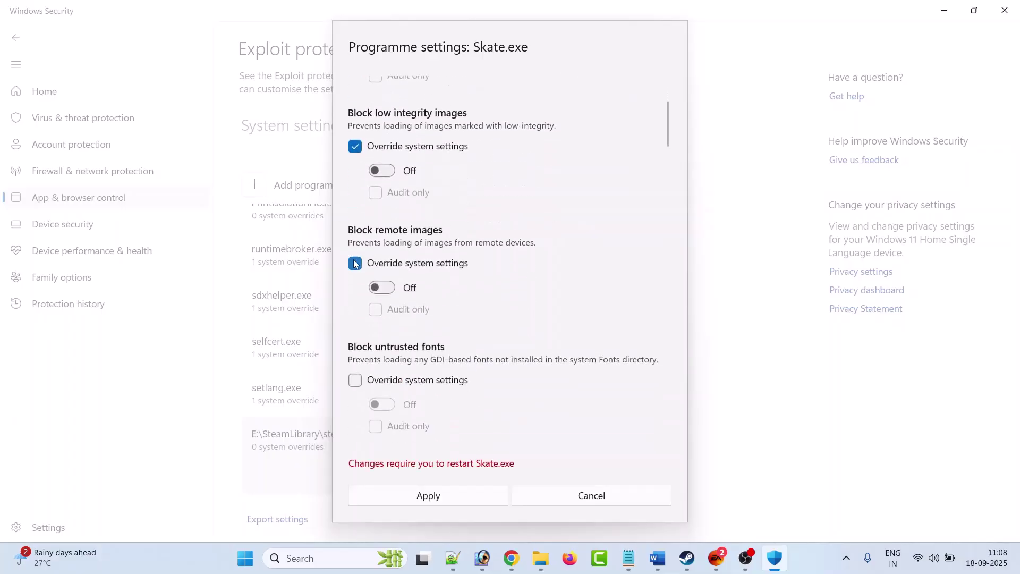
click(355, 264)
scroll(362, 255, down, 3)
click(355, 213)
scroll(475, 247, down, 1)
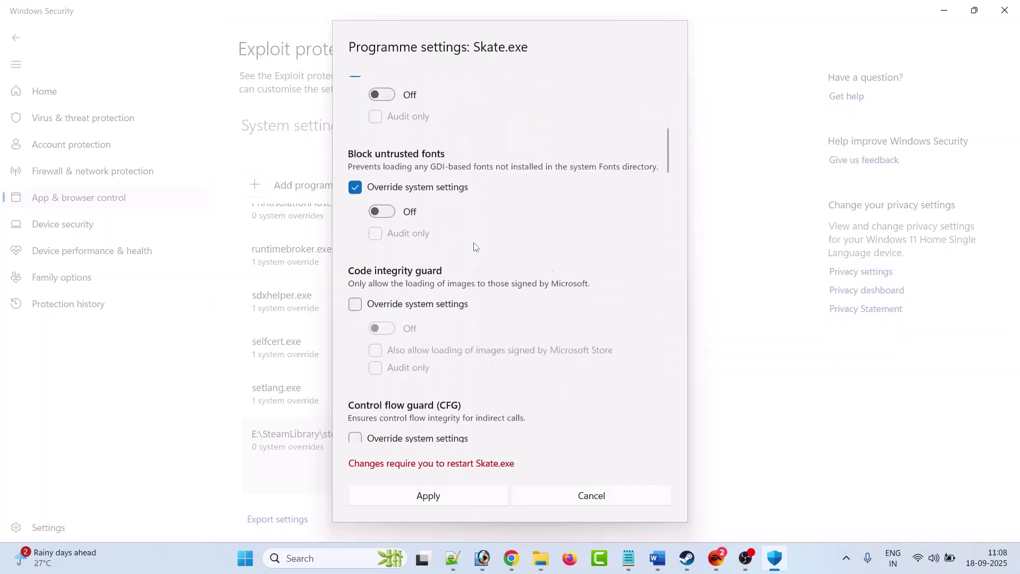
Step: Override the system settings for Code integrity guard and Control flow guard, leaving both off
scroll(475, 247, down, 1)
click(355, 273)
scroll(355, 273, down, 2)
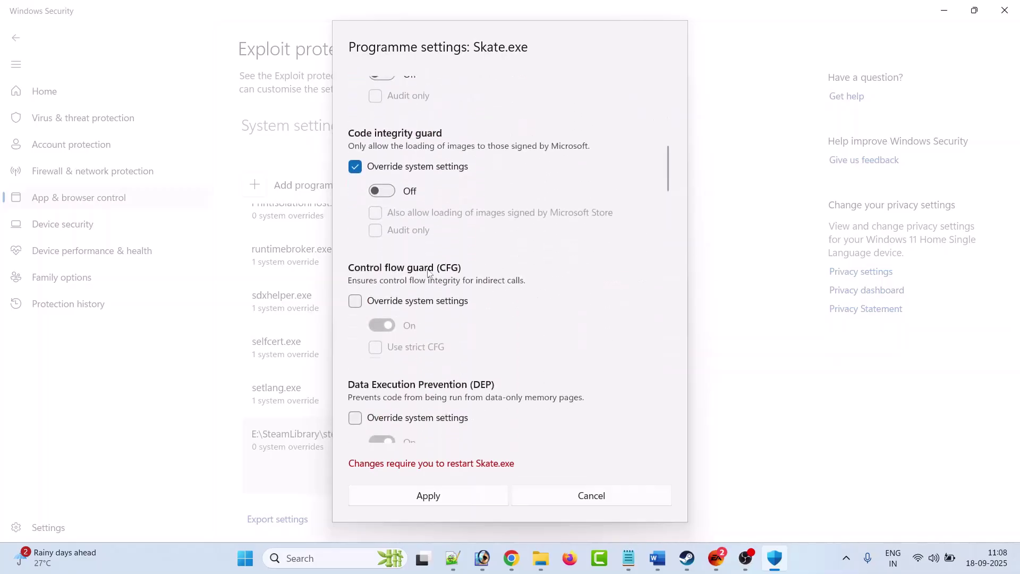
click(363, 307)
scroll(362, 298, down, 2)
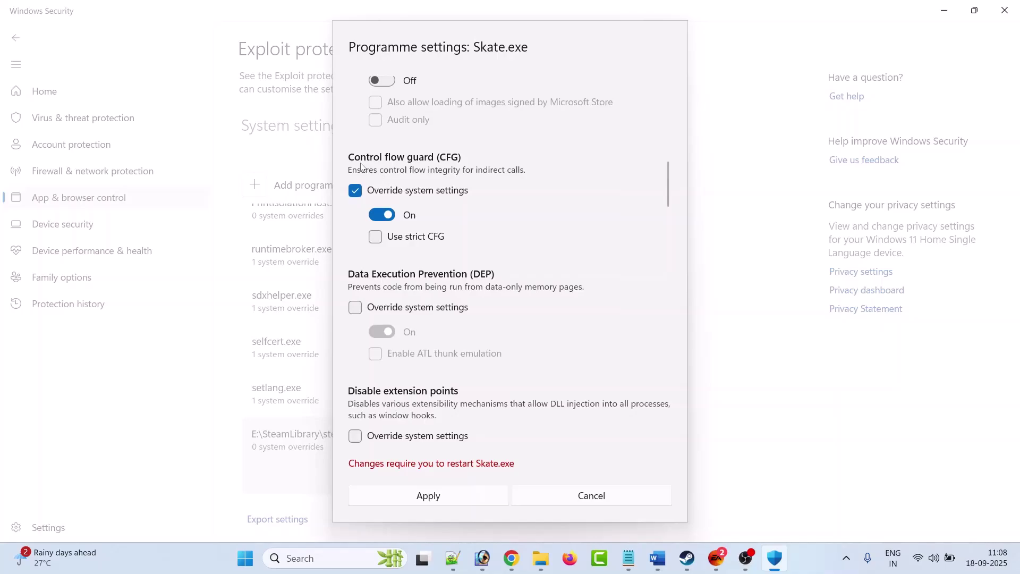
click(380, 215)
Step: Override Data Execution Prevention and Disable extension points for Skate.exe, with both set to off
scroll(380, 218, down, 1)
click(445, 256)
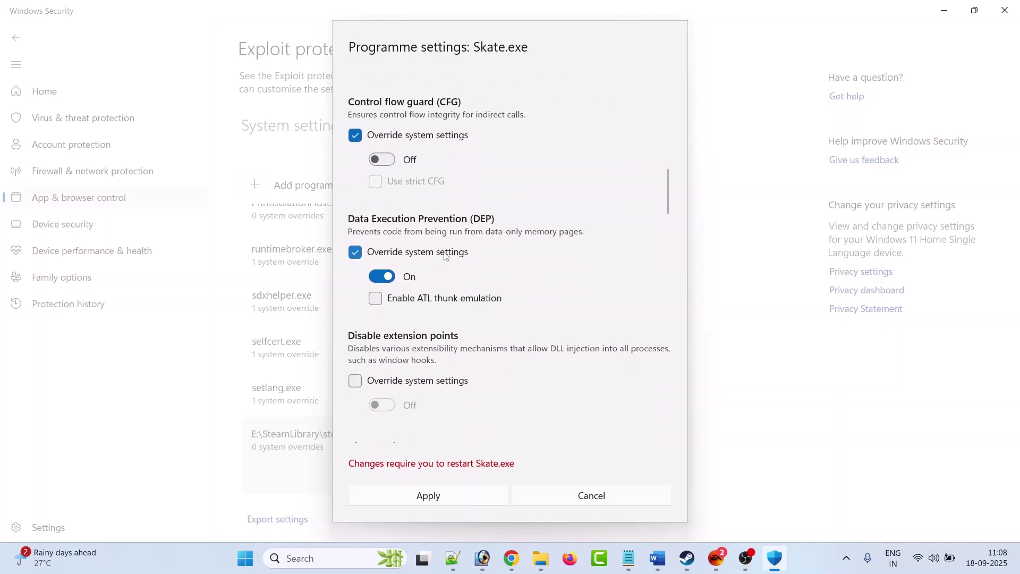
scroll(445, 255, down, 1)
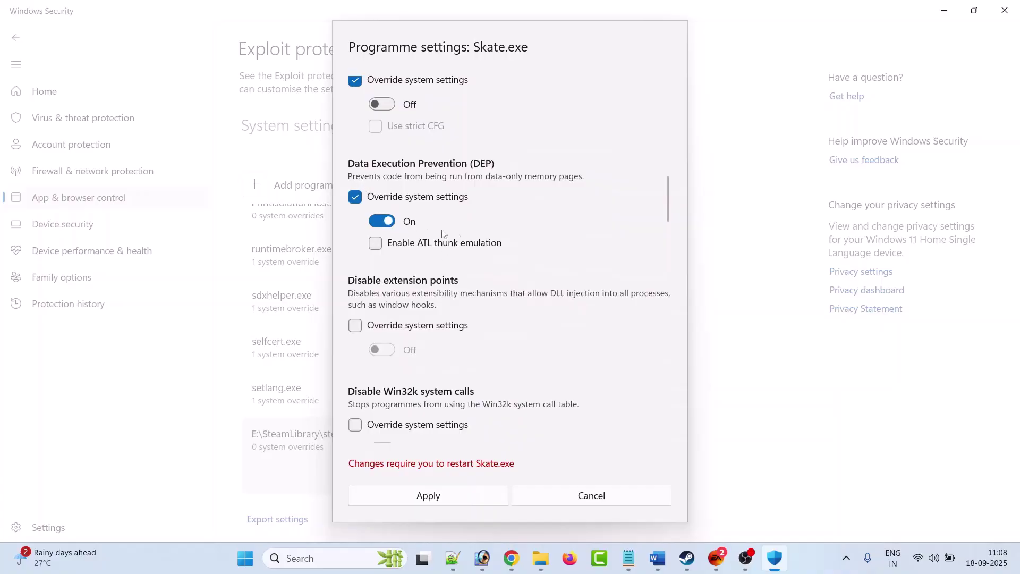
click(382, 221)
click(355, 326)
scroll(356, 324, down, 2)
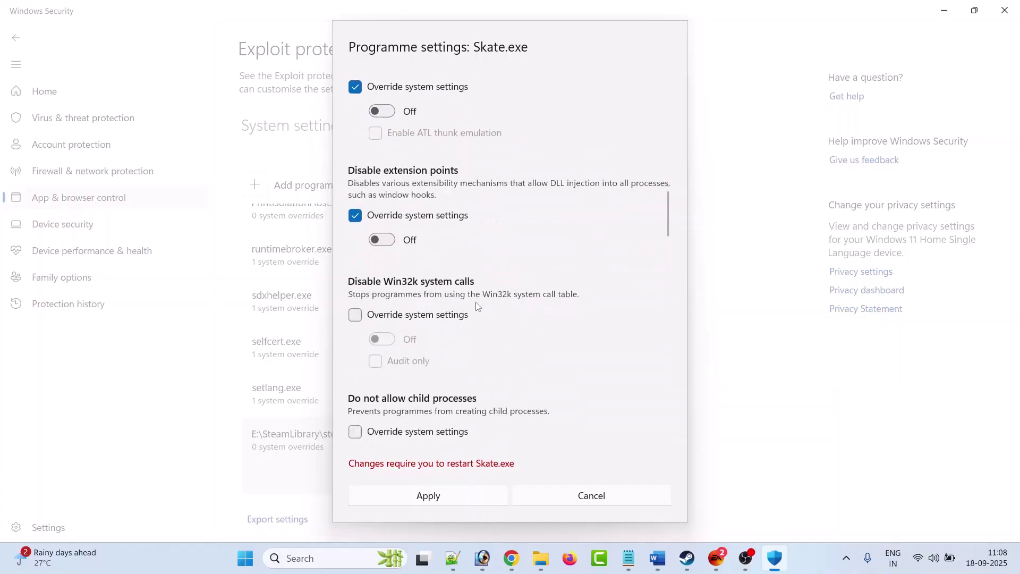
Step: Override the system settings for Disable Win32k system calls and Do not allow child processes, leaving both off
click(361, 317)
scroll(356, 319, down, 2)
click(353, 321)
scroll(350, 319, down, 2)
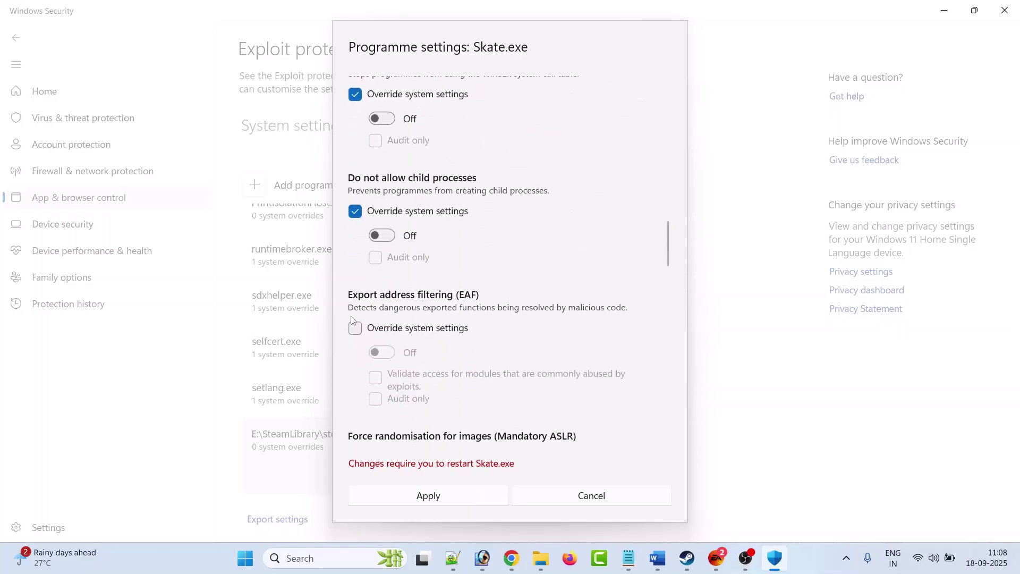
Step: Override Export address filtering, Mandatory ASLR and Hardware-enforced Stack Protection, leaving each off
click(355, 328)
scroll(357, 324, down, 3)
click(355, 304)
scroll(371, 303, down, 3)
click(355, 268)
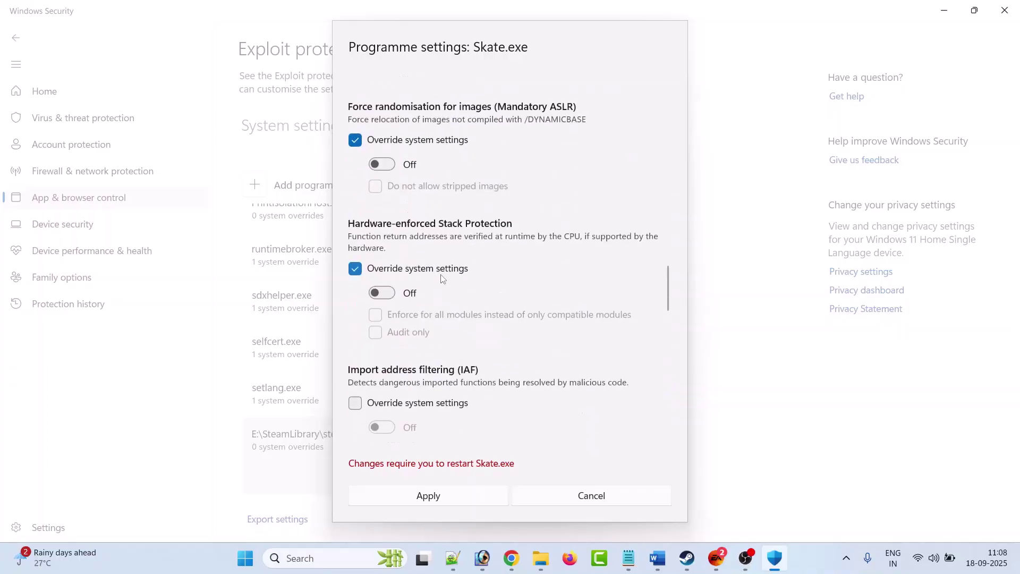
Step: Override Import address filtering and Bottom-up ASLR memory randomisation, with both set to off
scroll(359, 282, down, 2)
click(355, 293)
scroll(372, 298, down, 3)
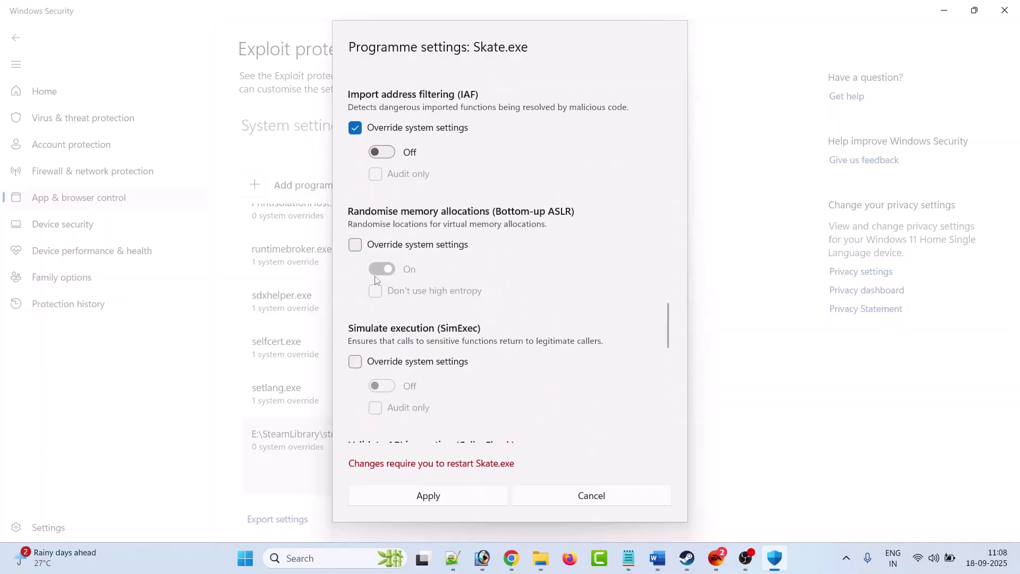
click(354, 245)
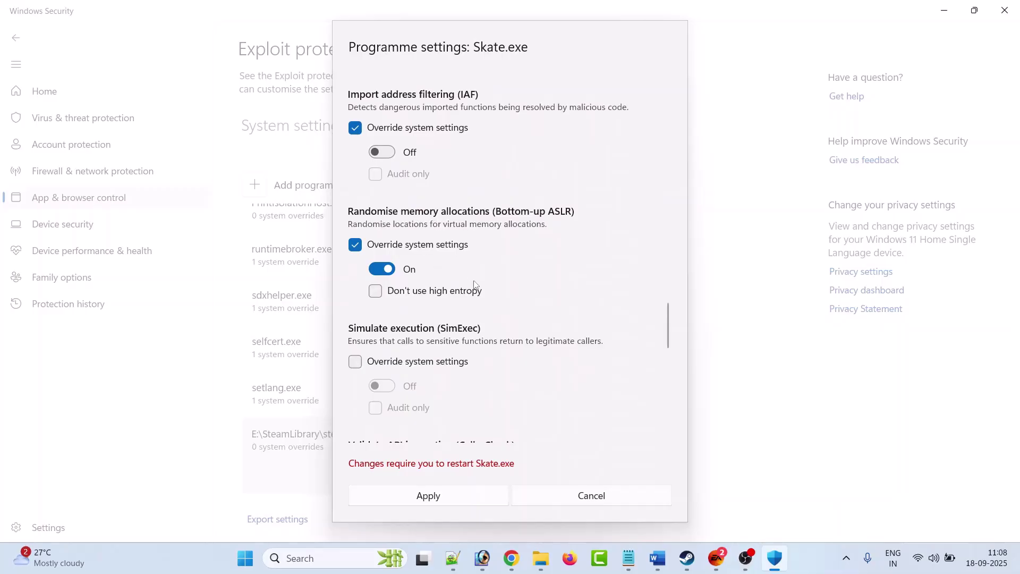
click(388, 270)
Step: Override the system settings for Simulate execution and Validate API invocation, leaving both off
scroll(449, 272, down, 1)
scroll(449, 272, down, 2)
click(355, 250)
scroll(356, 252, down, 2)
click(355, 313)
scroll(359, 316, down, 2)
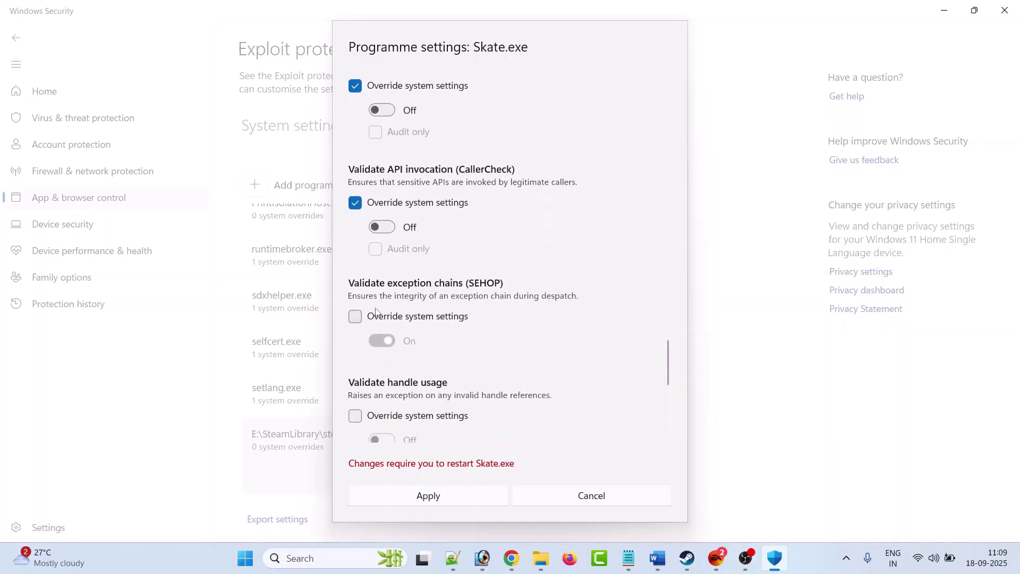
Step: Override Validate exception chains (SEHOP) and Validate handle usage, with both set to off
click(355, 314)
scroll(369, 313, down, 2)
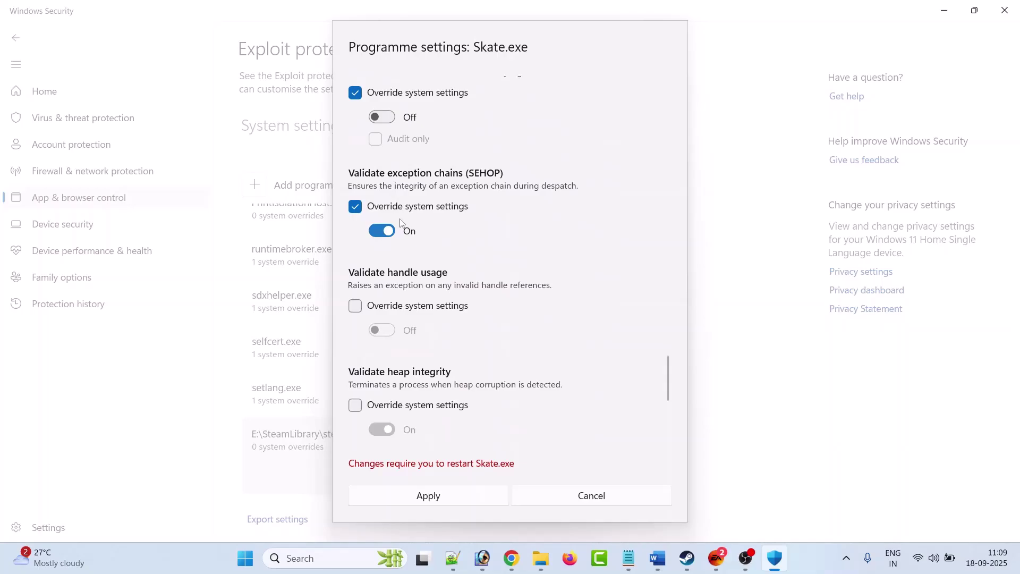
click(382, 233)
click(354, 306)
scroll(355, 308, down, 4)
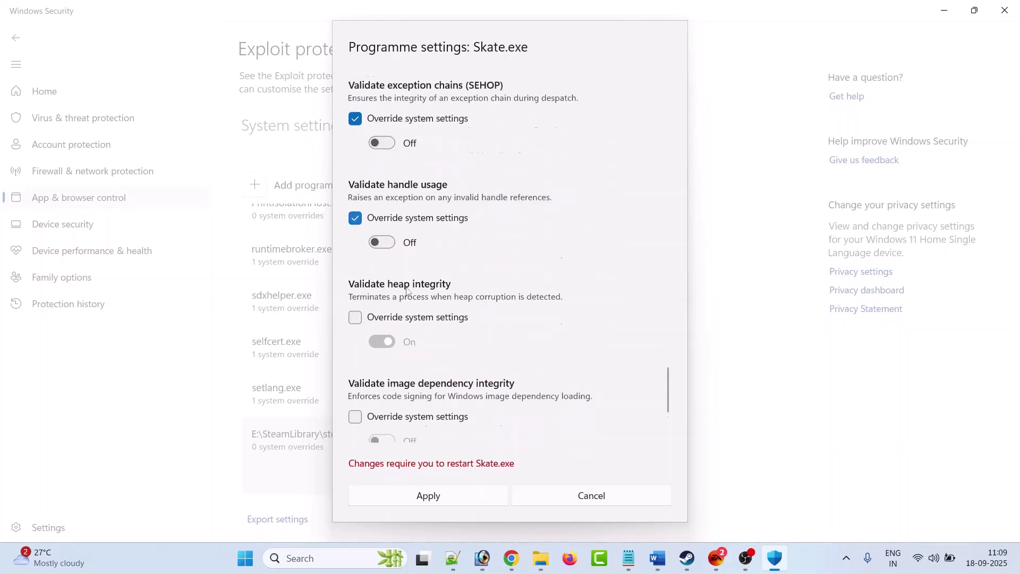
Step: Override Validate heap integrity, image dependency integrity and stack integrity, with all three set to off
click(355, 187)
click(355, 286)
scroll(355, 319, down, 1)
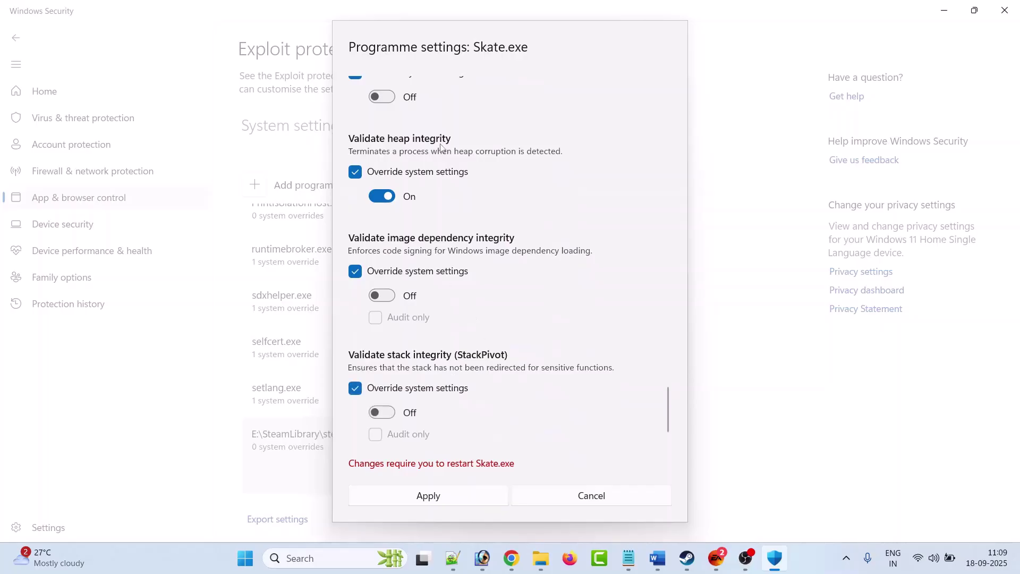
click(382, 196)
Step: Review the full list of Skate.exe overrides to check that each is off, and apply the programme settings
scroll(564, 361, up, 20)
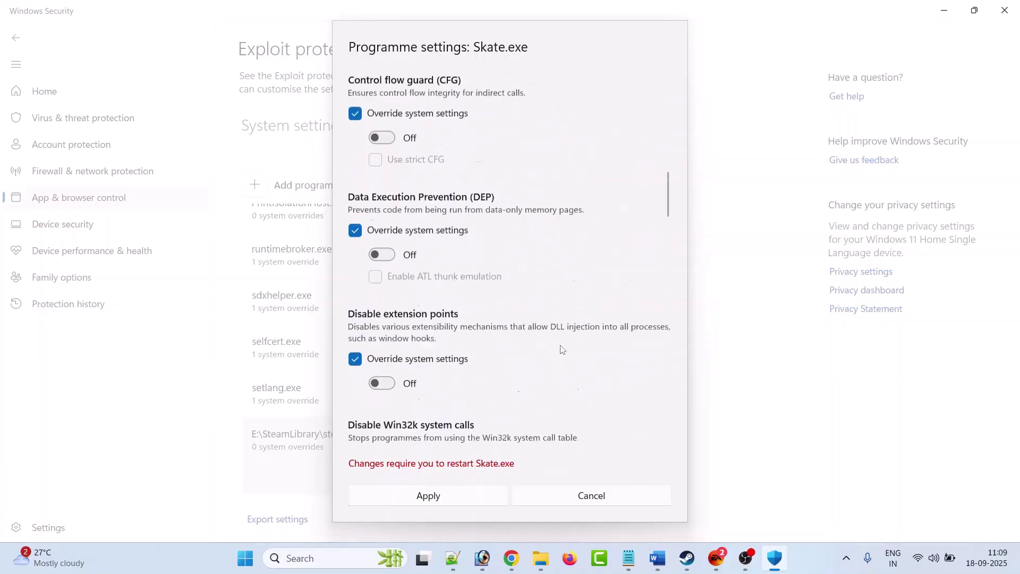
scroll(563, 349, up, 1)
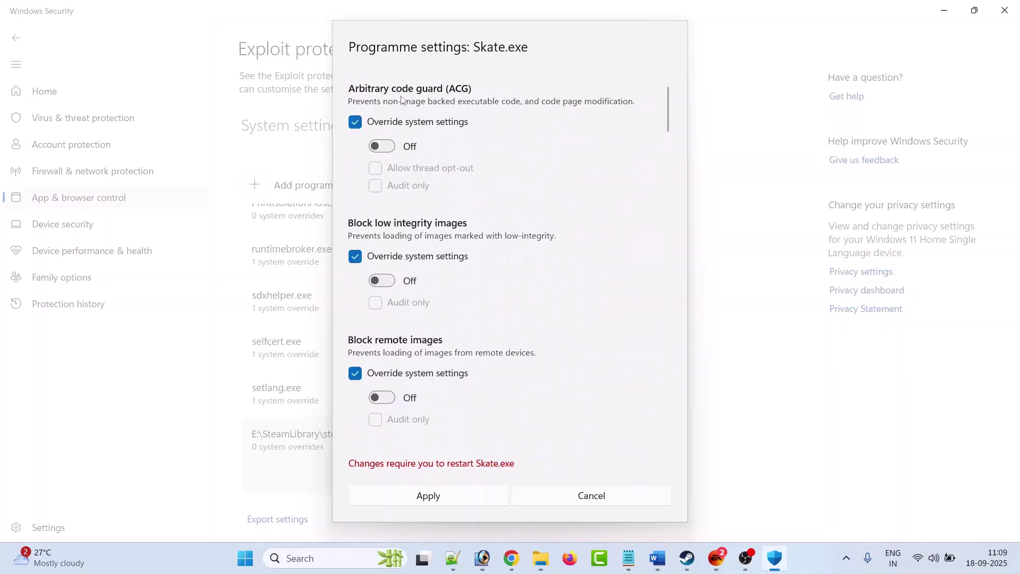
scroll(441, 235, down, 20)
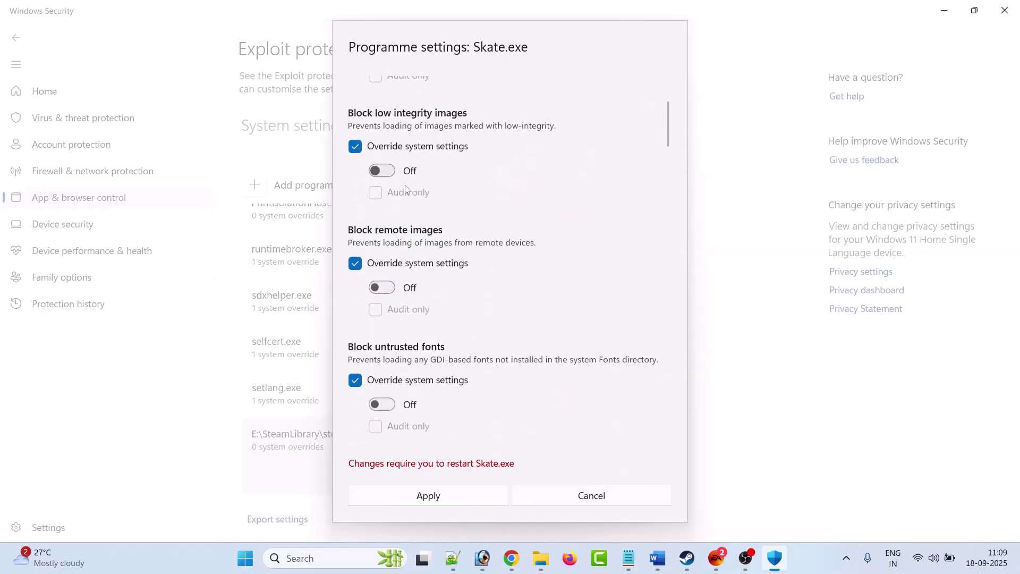
scroll(447, 239, down, 20)
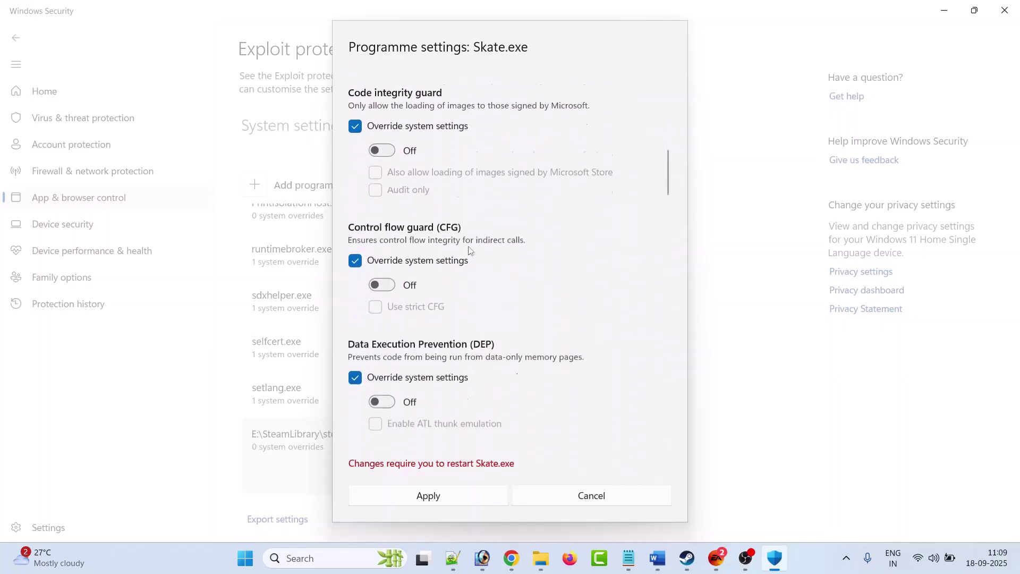
scroll(467, 249, down, 20)
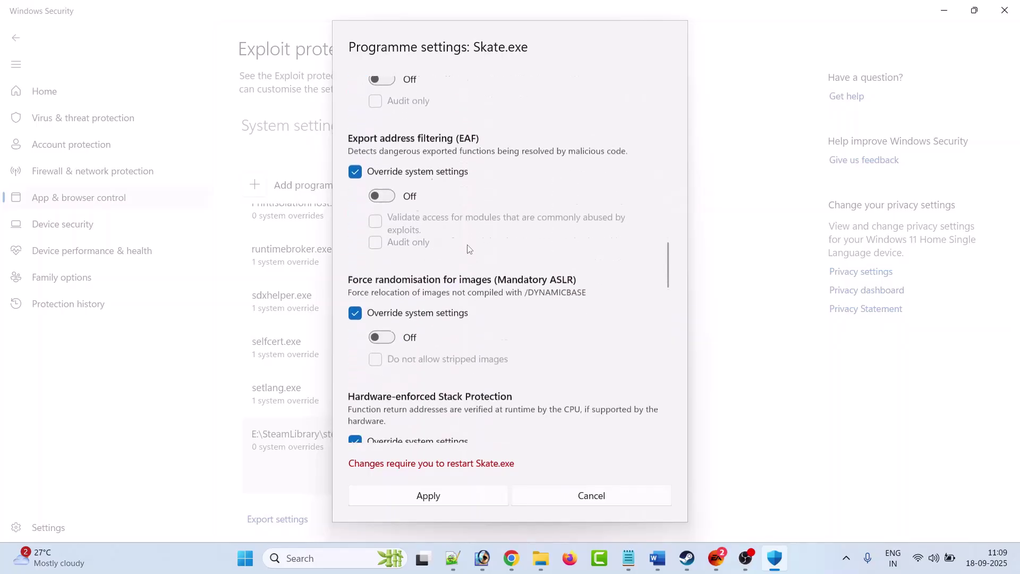
scroll(467, 248, down, 20)
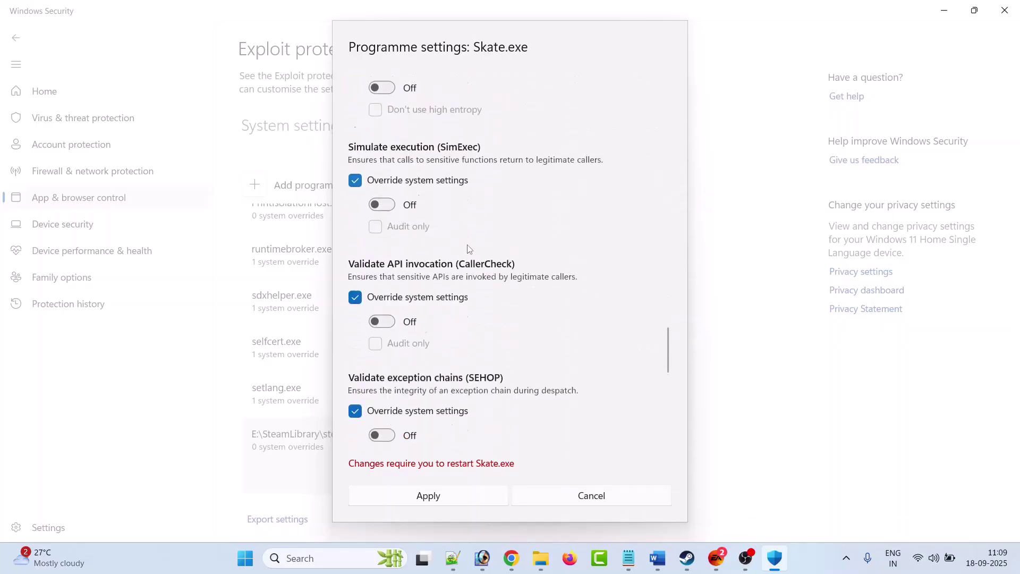
scroll(468, 248, down, 3)
scroll(468, 248, up, 15)
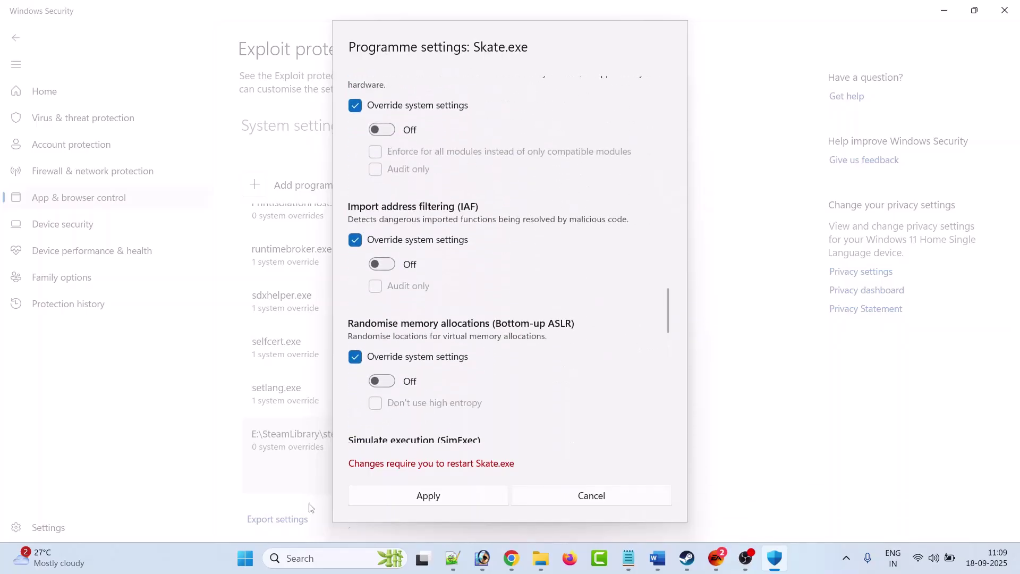
click(398, 497)
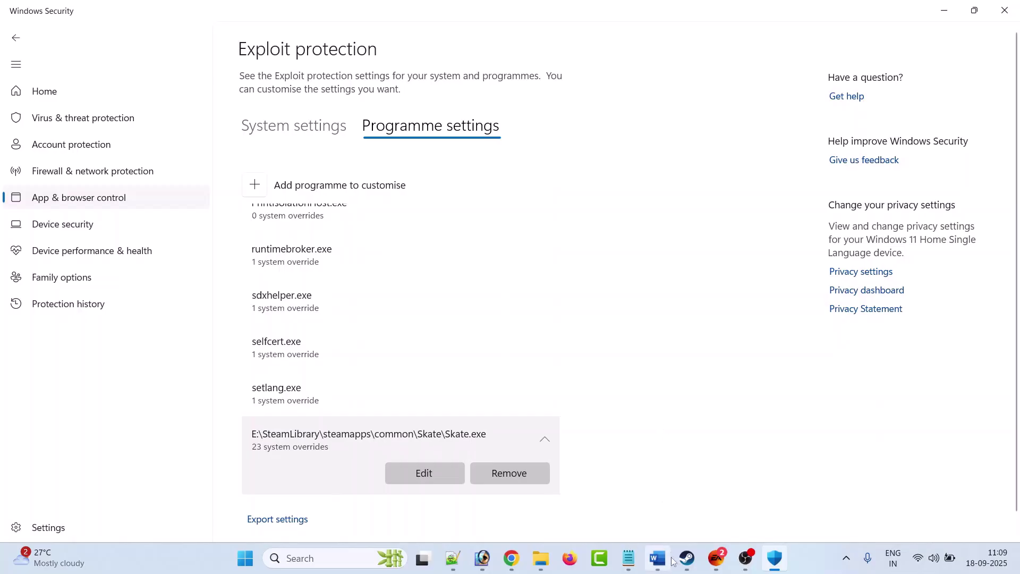
Step: View the skate. page in Steam and read the Fix 5 launch options heading in the Word document
click(687, 558)
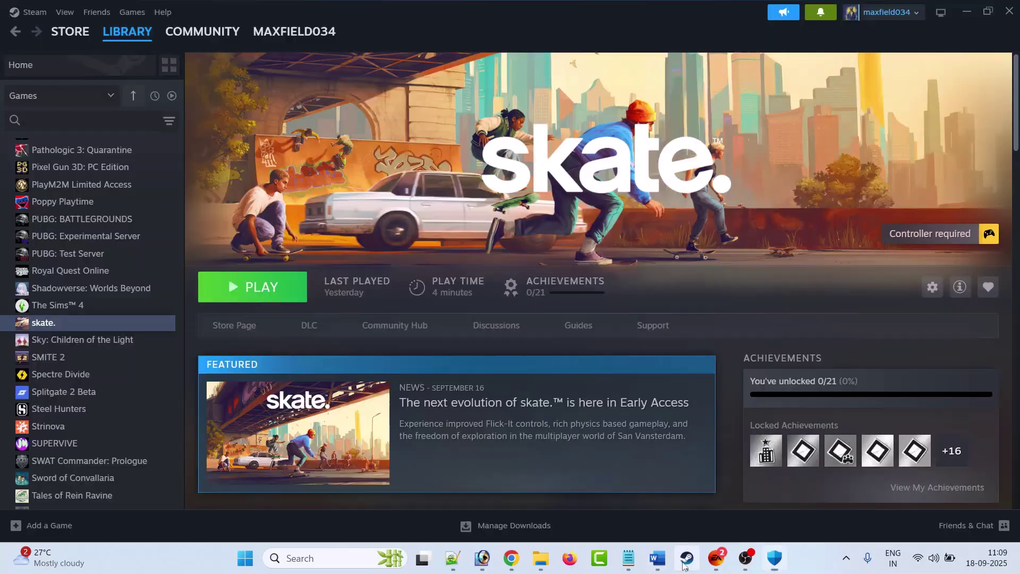
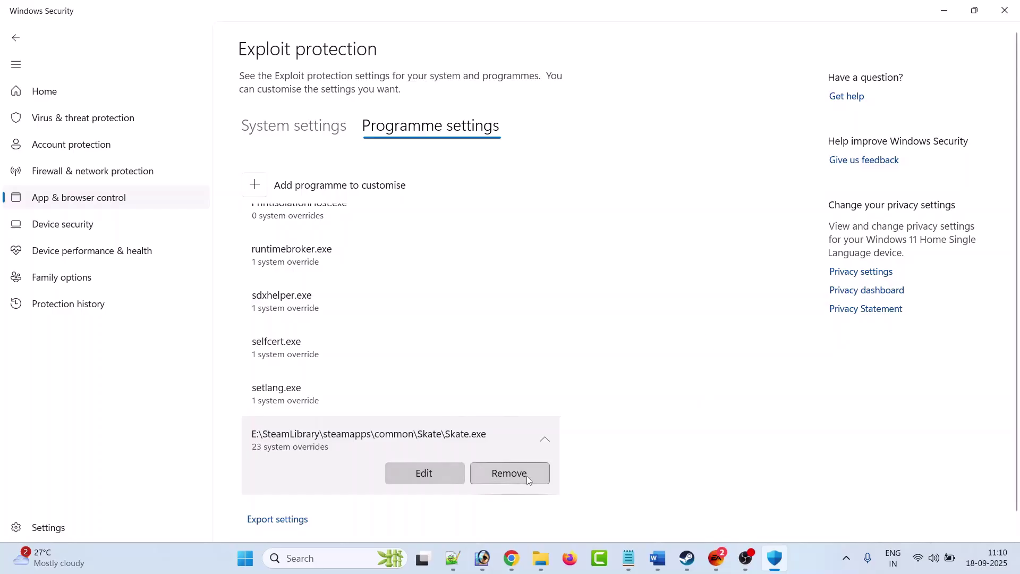
key(alt+Tab)
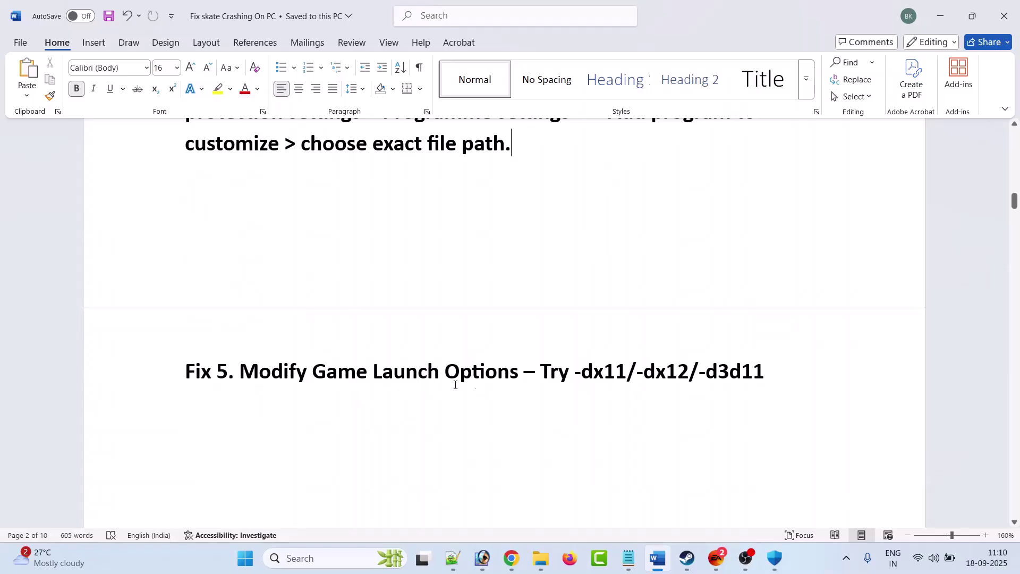
Step: Switch to Steam and set the launch options of skate. to -dx11 in its properties
click(687, 558)
mouse_move(128, 33)
right_click(80, 325)
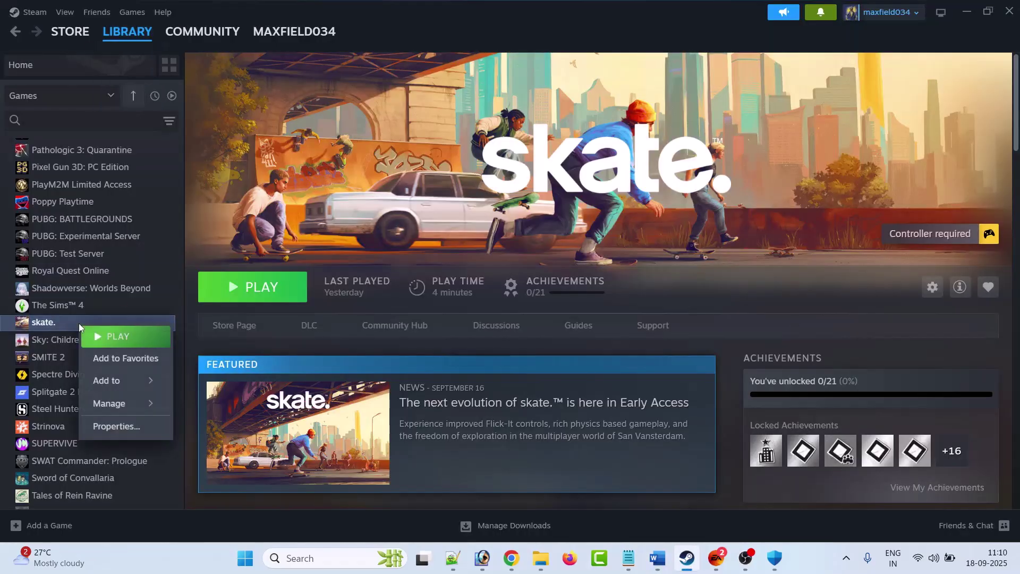
click(116, 426)
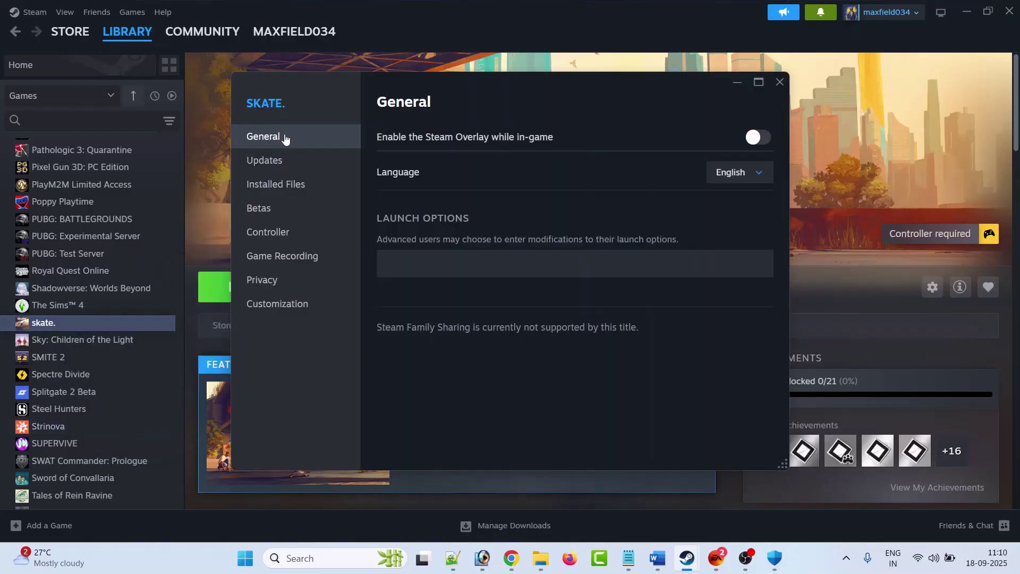
click(430, 266)
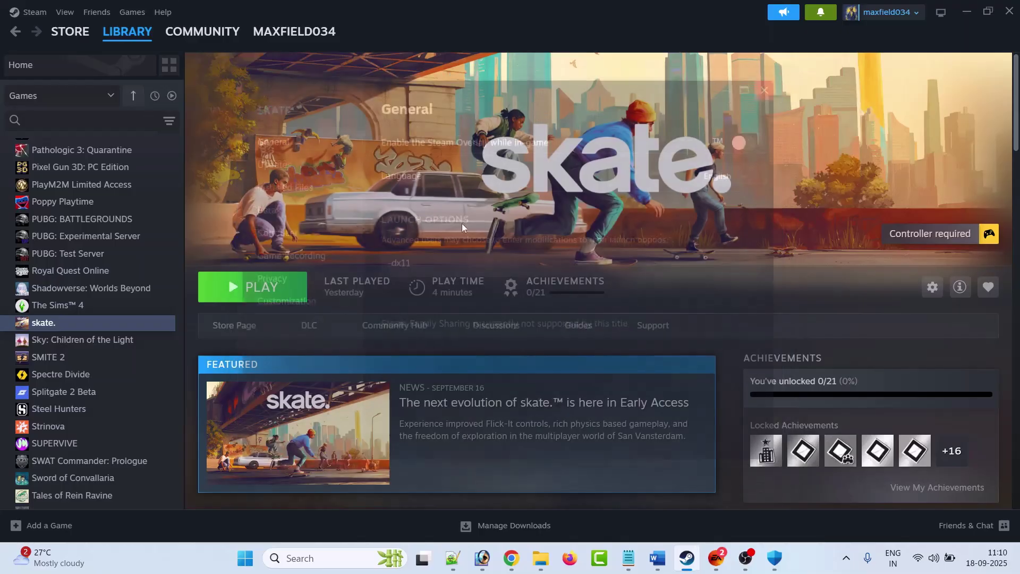
click(779, 81)
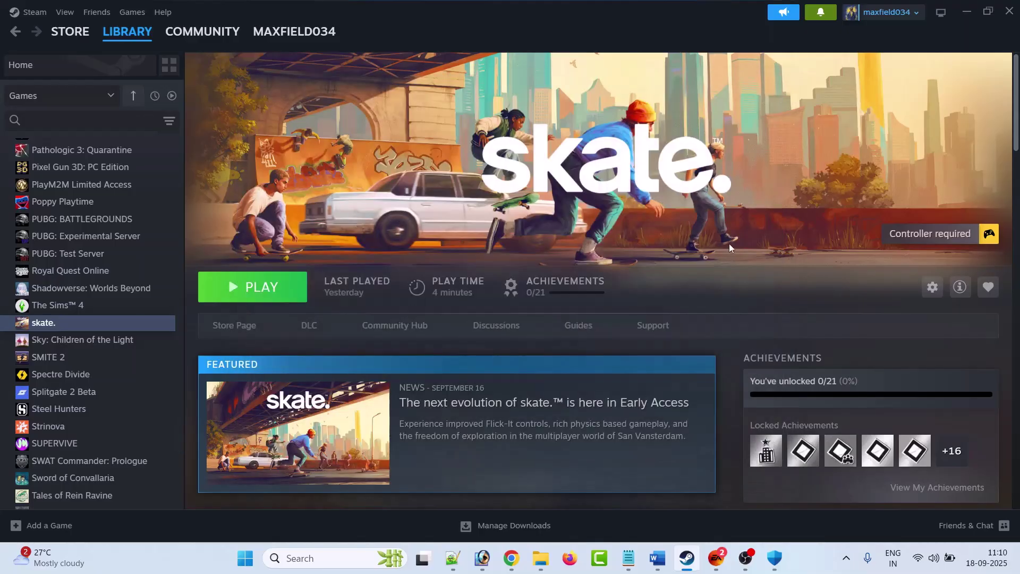
Step: Reopen the properties of skate. and change its launch options to -dx12
right_click(83, 326)
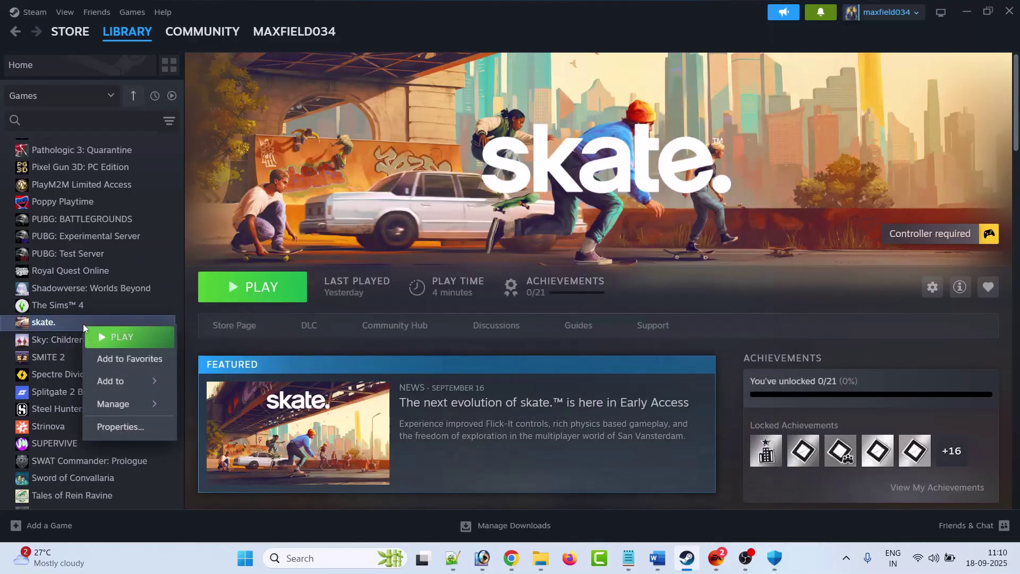
click(120, 427)
click(458, 266)
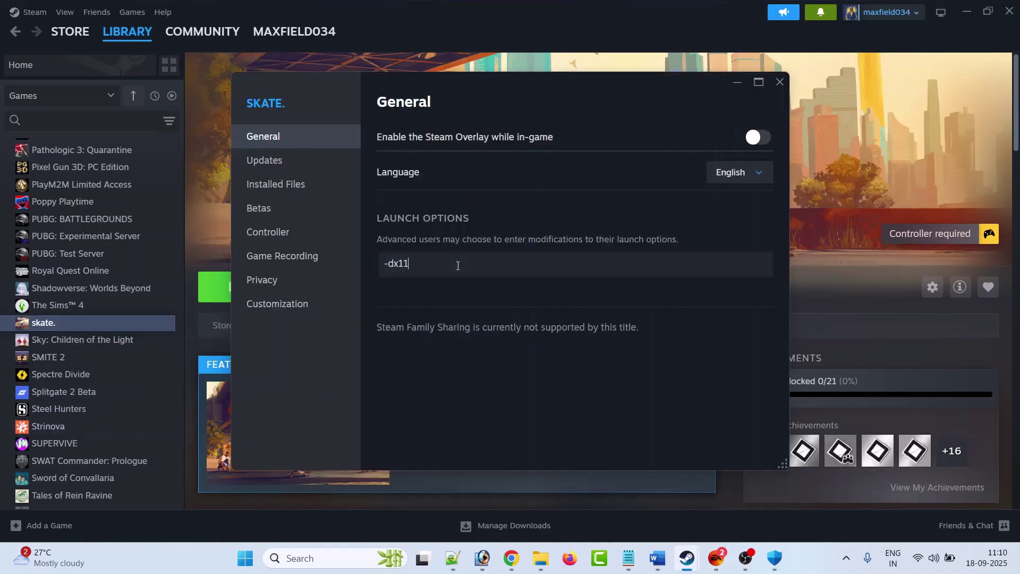
text(2)
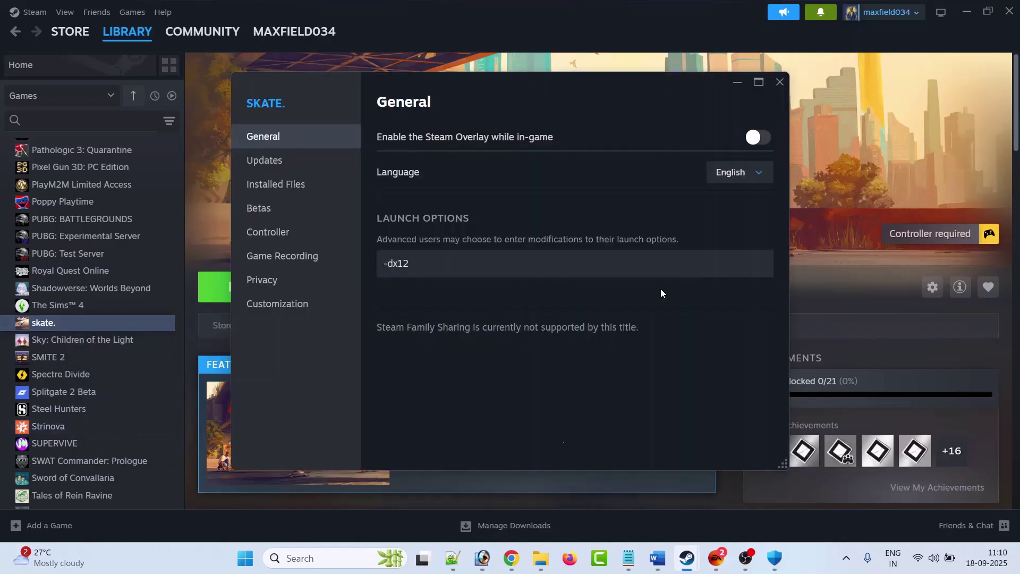
click(779, 82)
Step: Set the launch options of skate. to -d3d11 in its properties and close them
right_click(75, 329)
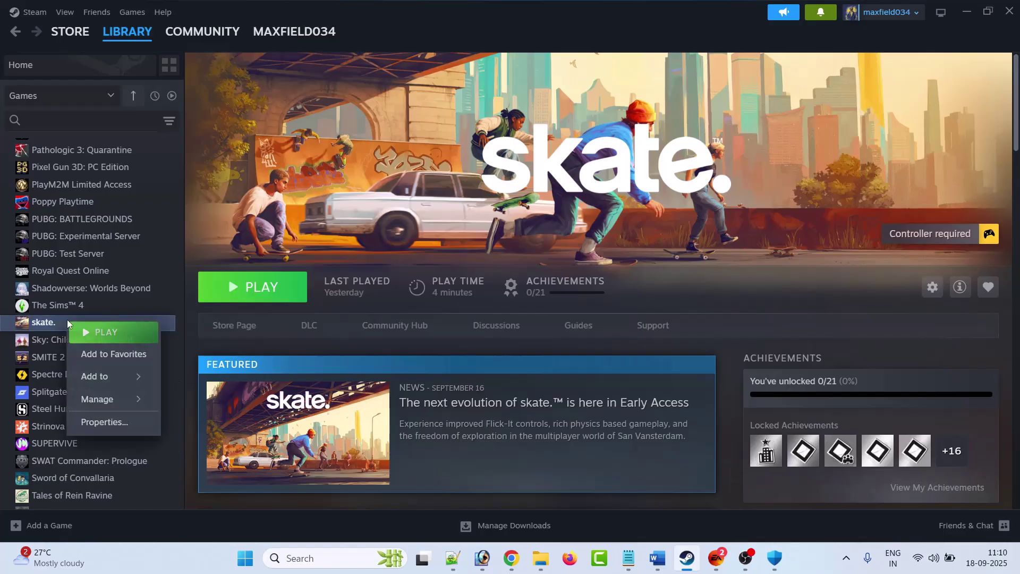
key(Escape)
click(463, 271)
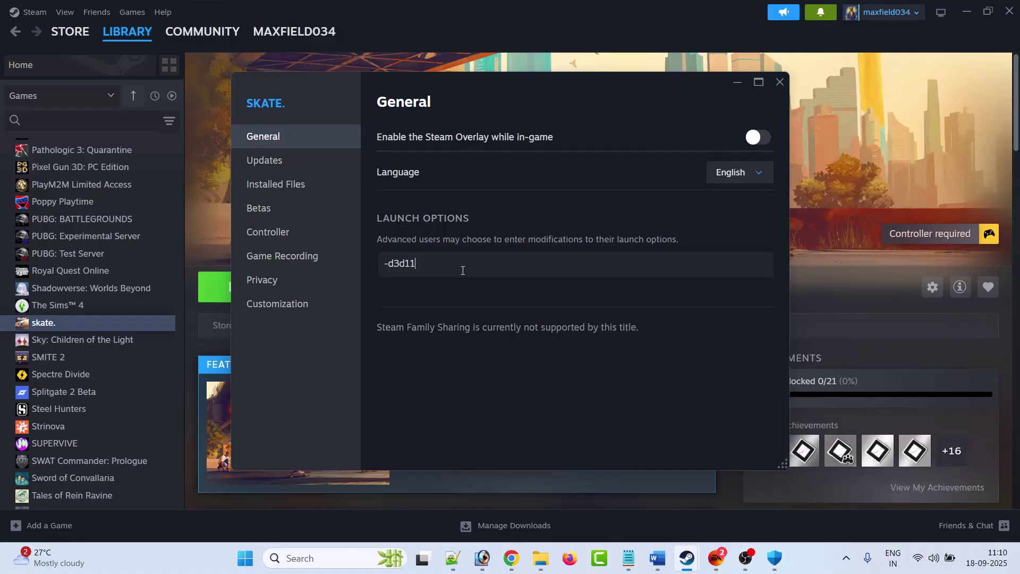
click(779, 82)
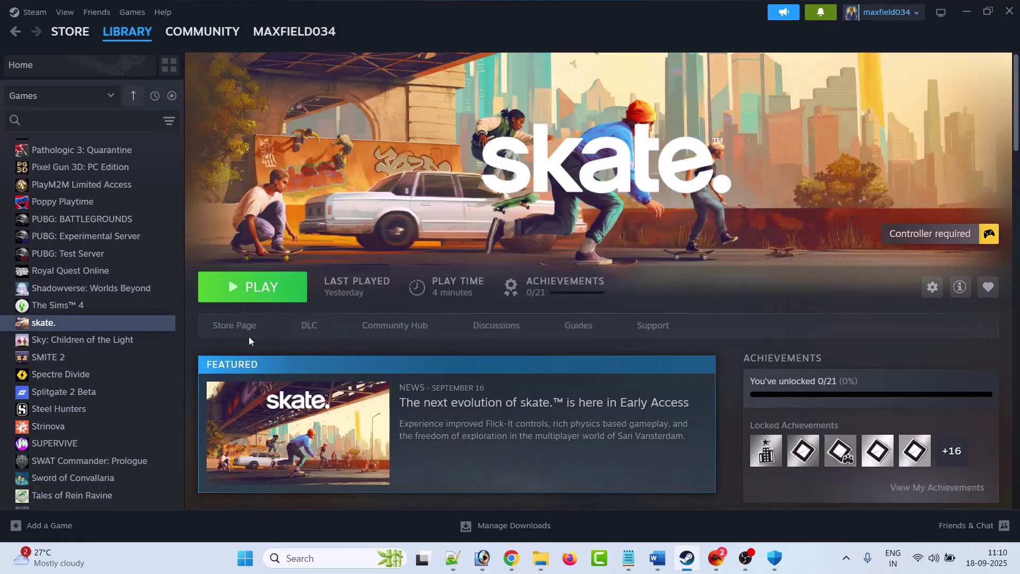
Step: Reopen the properties of skate. to review its launch options, and view Fix 6 in the Word document
right_click(72, 324)
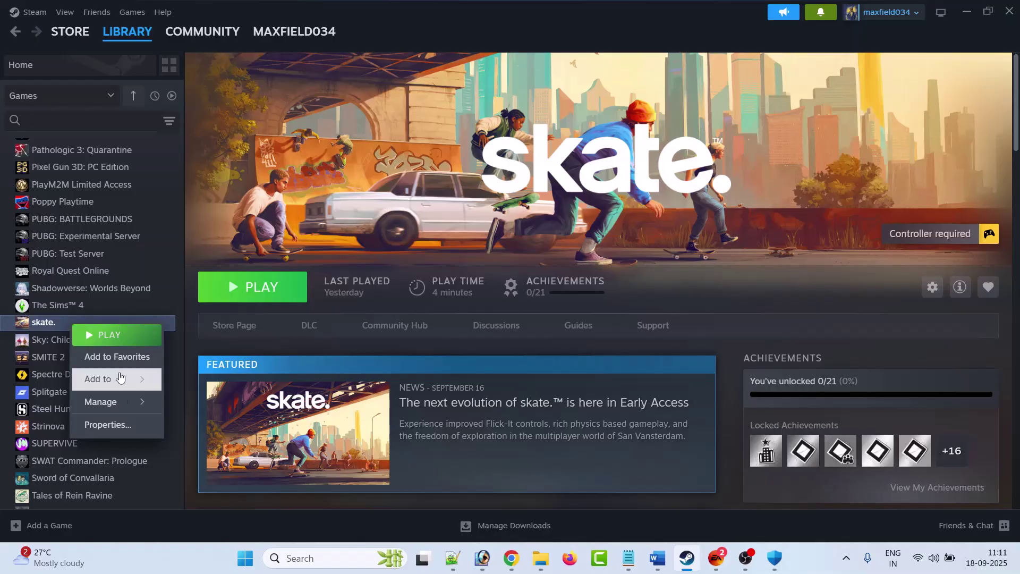
click(119, 429)
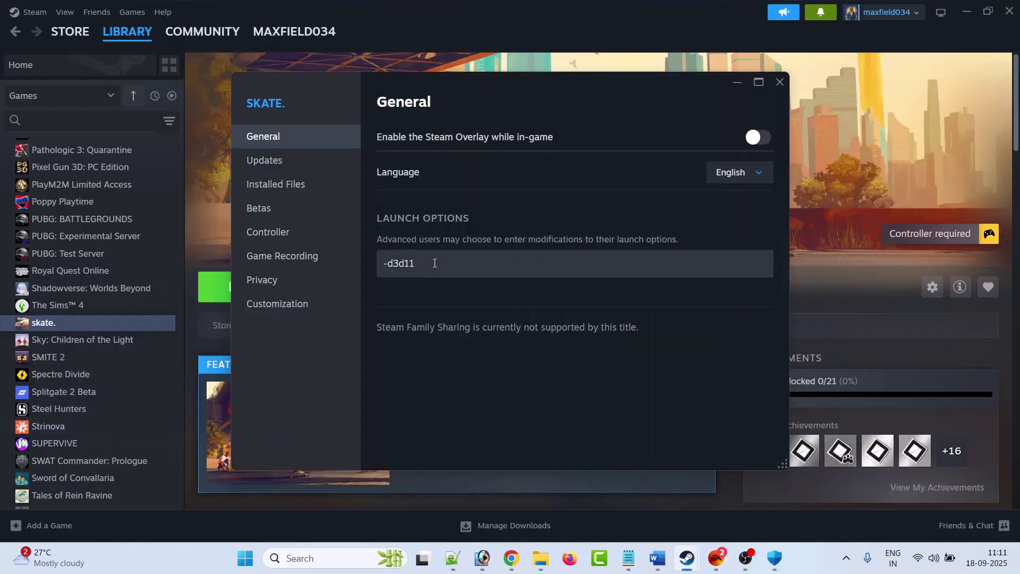
key(Escape)
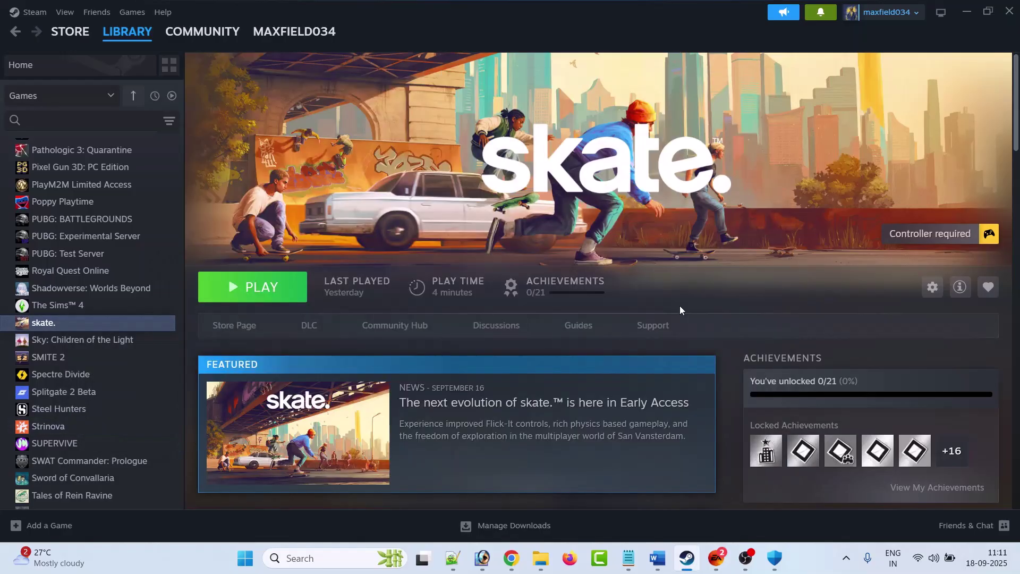
click(657, 558)
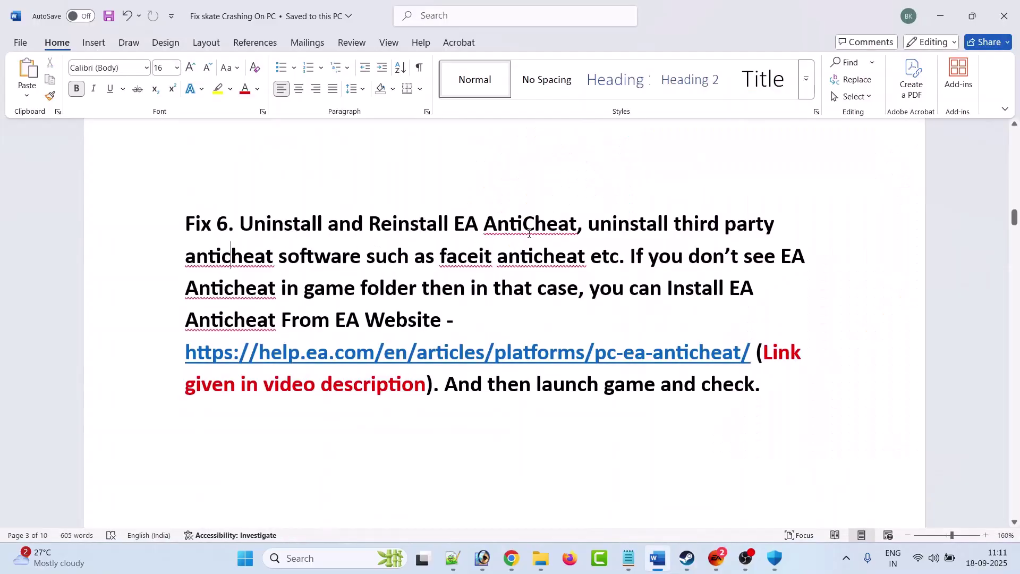
Step: Switch to Steam, browse the local files of skate., and run EAAntiCheat.Installer from the __Installer\EAAntiCheat folder
click(687, 557)
right_click(64, 328)
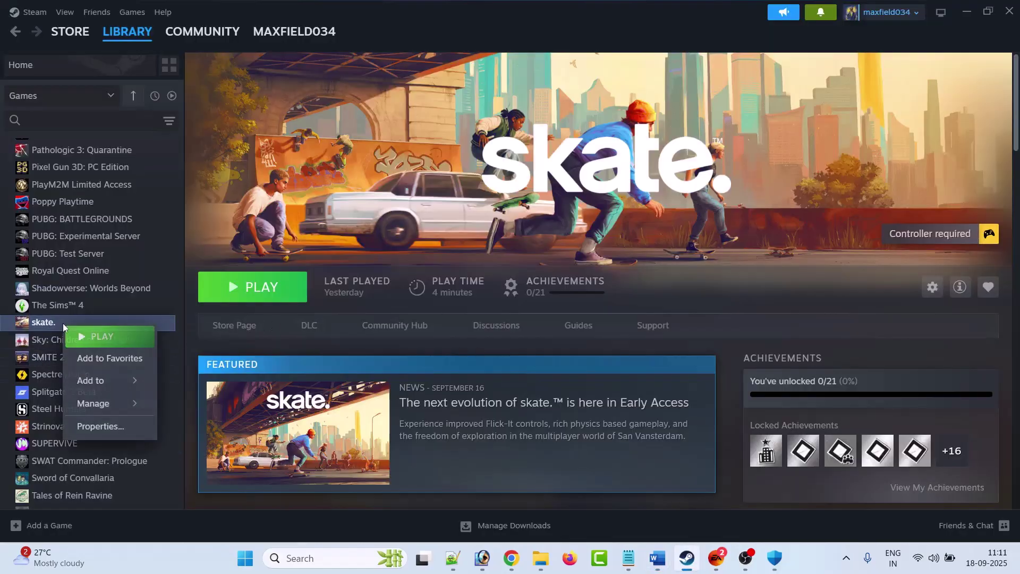
mouse_move(104, 402)
click(212, 291)
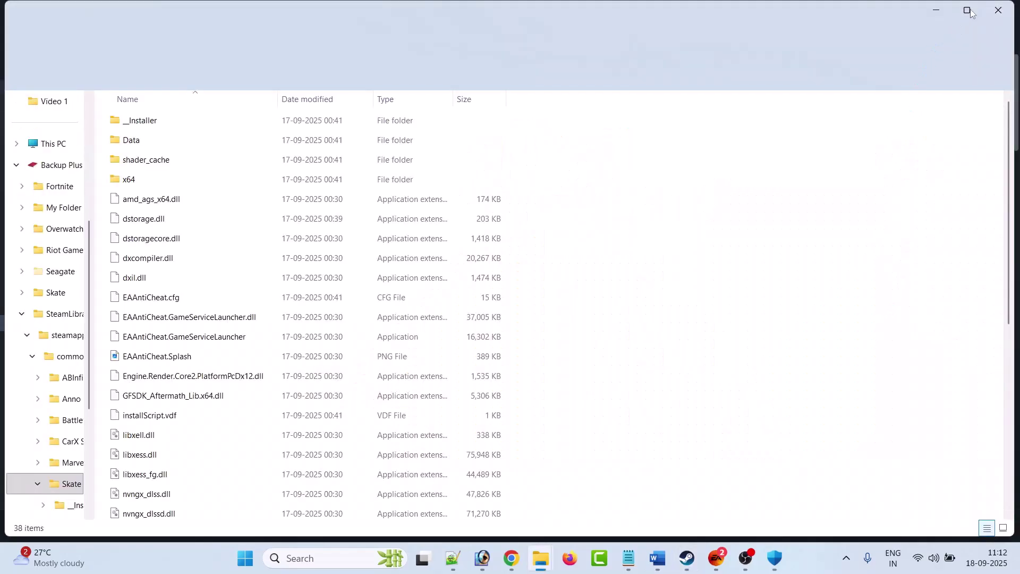
double_click(141, 118)
double_click(152, 117)
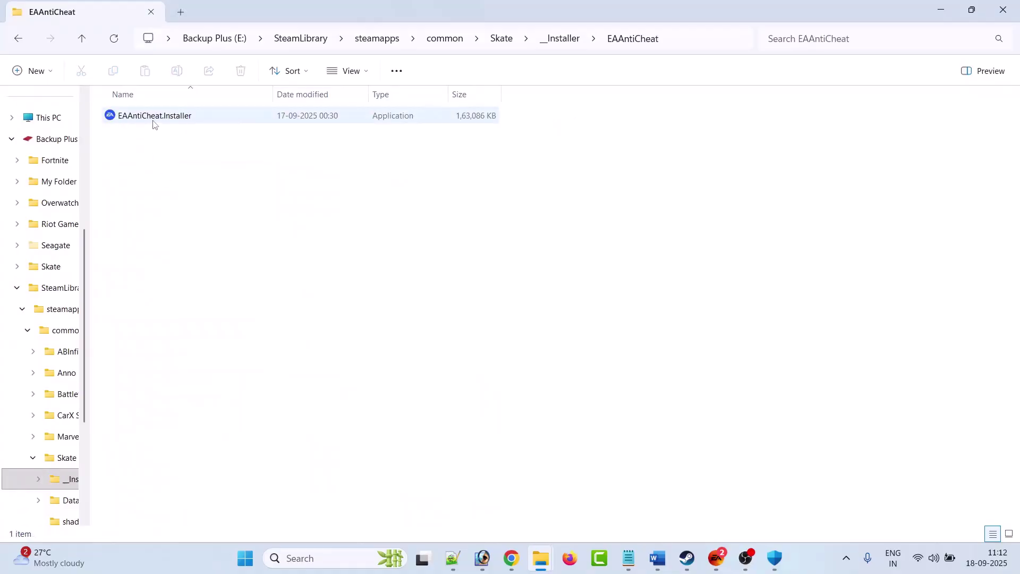
double_click(156, 120)
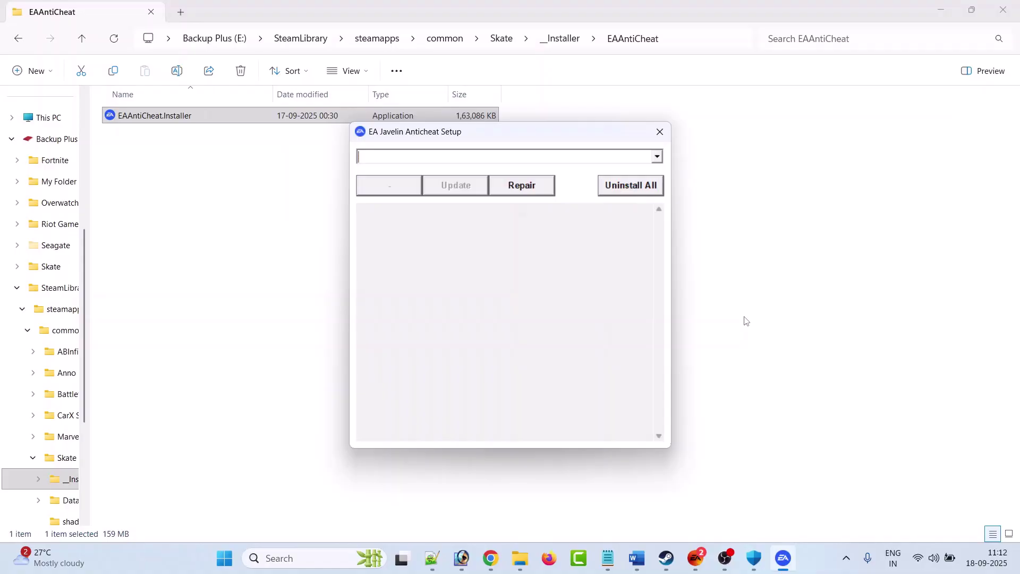
Step: Uninstall EA Javelin Anticheat for all games, check the end of the log, and close the setup
click(632, 189)
click(423, 439)
drag(440, 425, 358, 421)
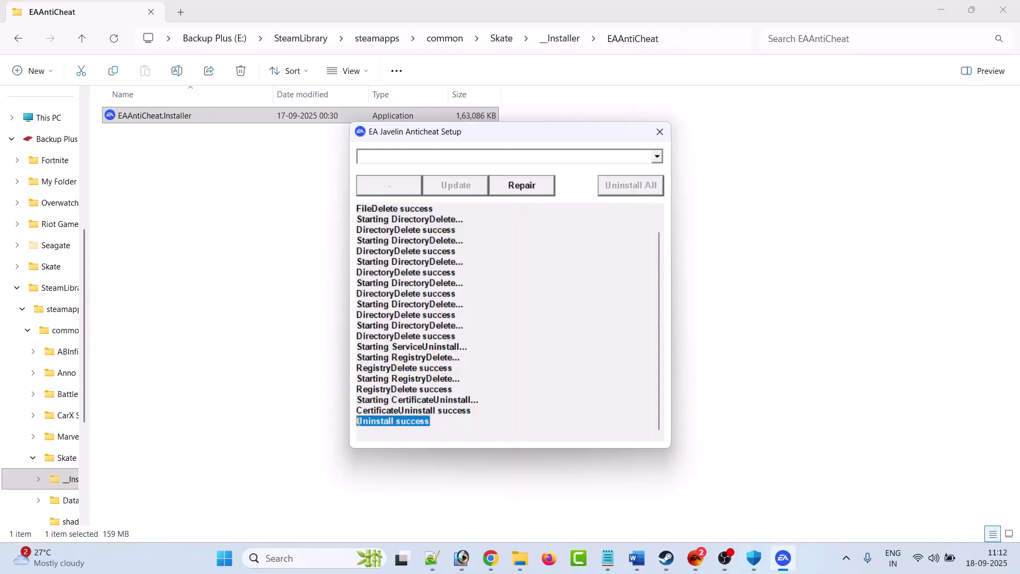
click(659, 131)
click(733, 205)
Step: Switch to the EA app and launch skate. from its game page
click(692, 565)
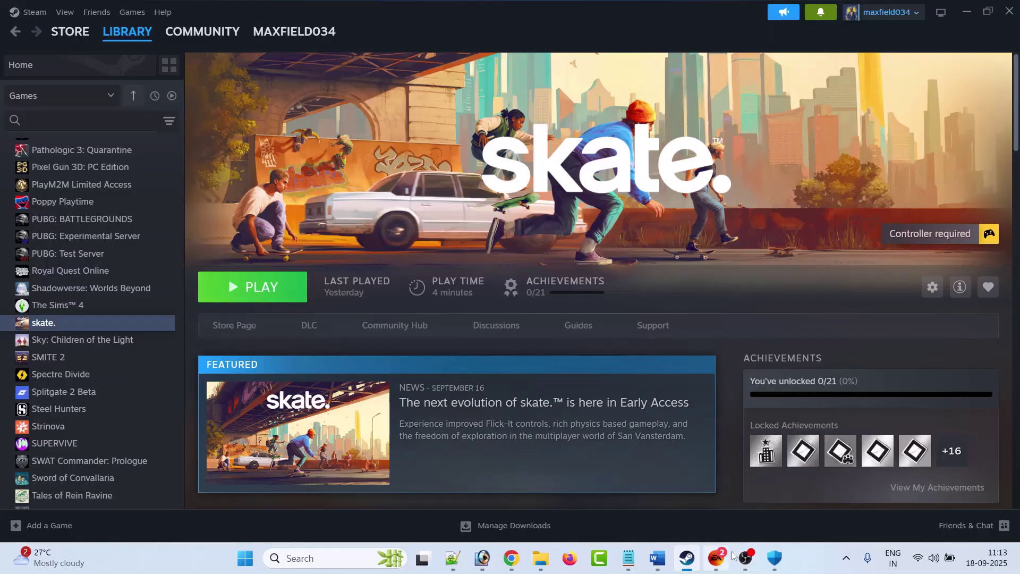
click(715, 559)
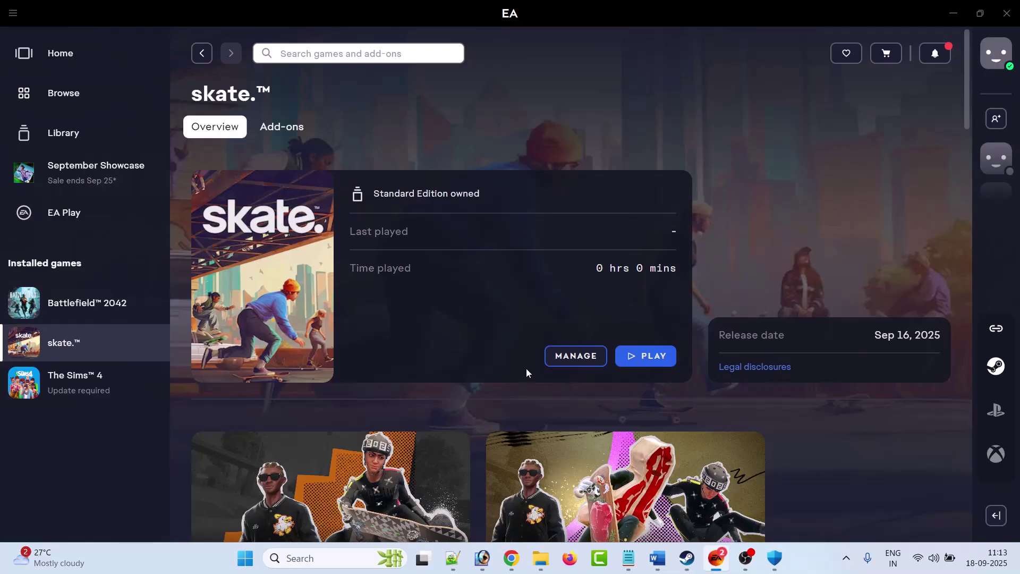
click(651, 361)
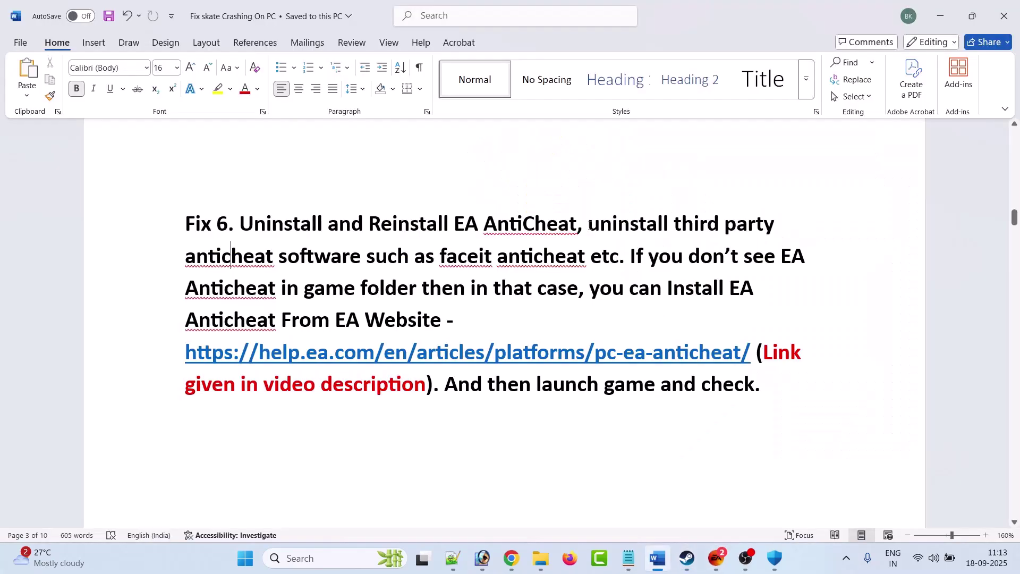
Step: Read the third-party anticheat part of Fix 6 in Word, and reopen the __Installer\EAAntiCheat folder of skate. from Steam
drag(588, 223, 619, 259)
click(672, 287)
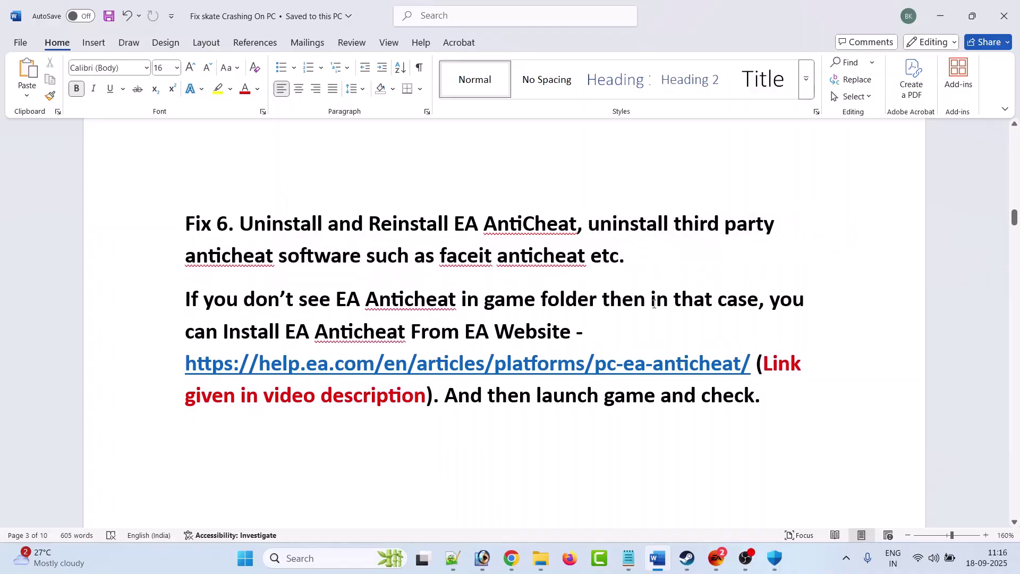
click(687, 558)
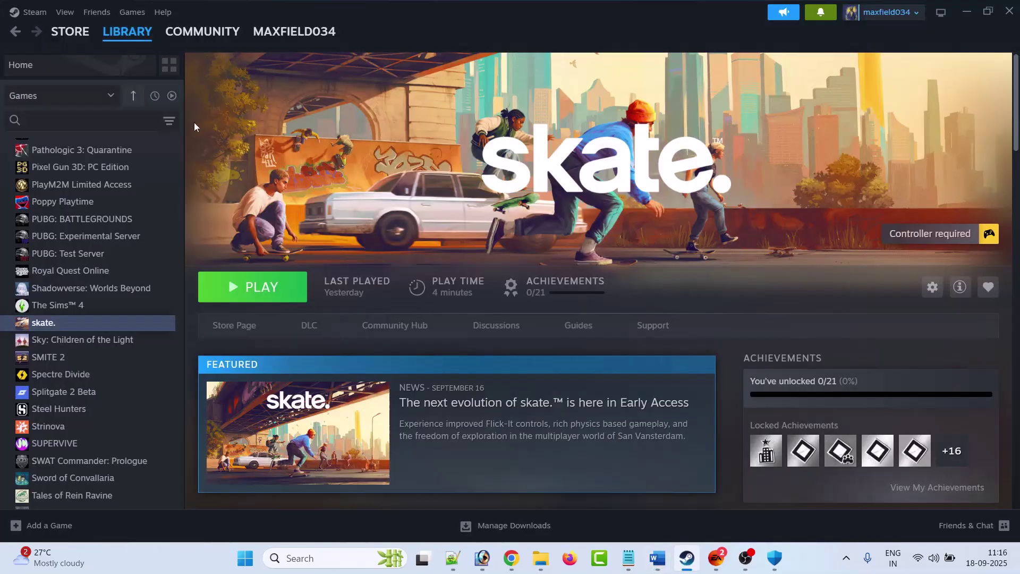
right_click(66, 327)
mouse_move(101, 405)
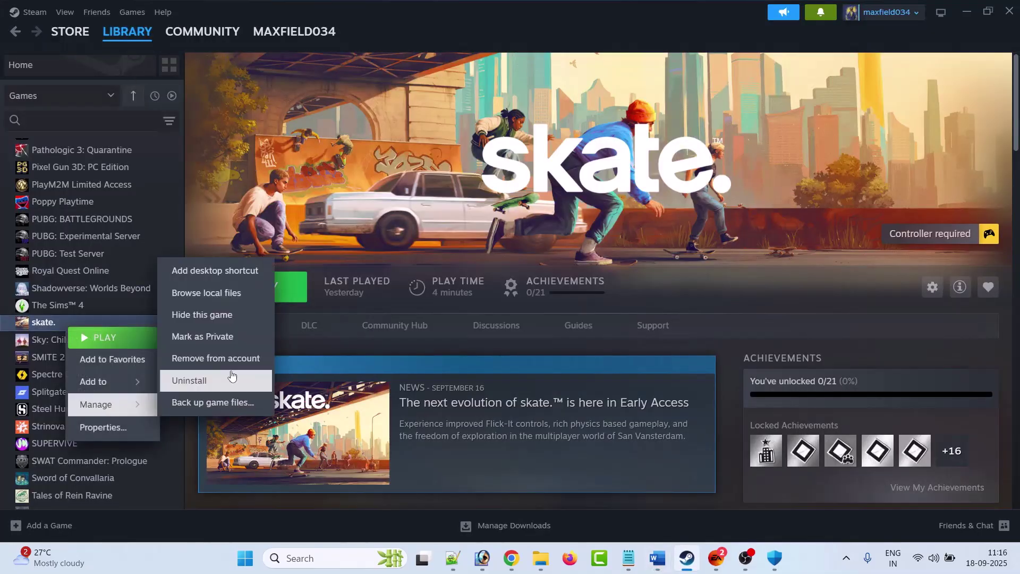
click(213, 292)
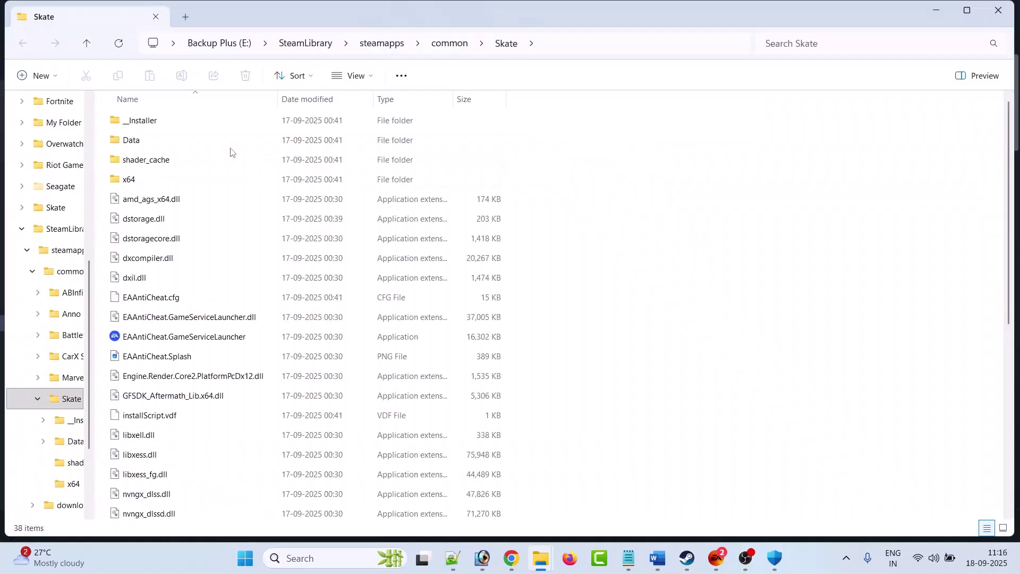
double_click(162, 126)
double_click(155, 125)
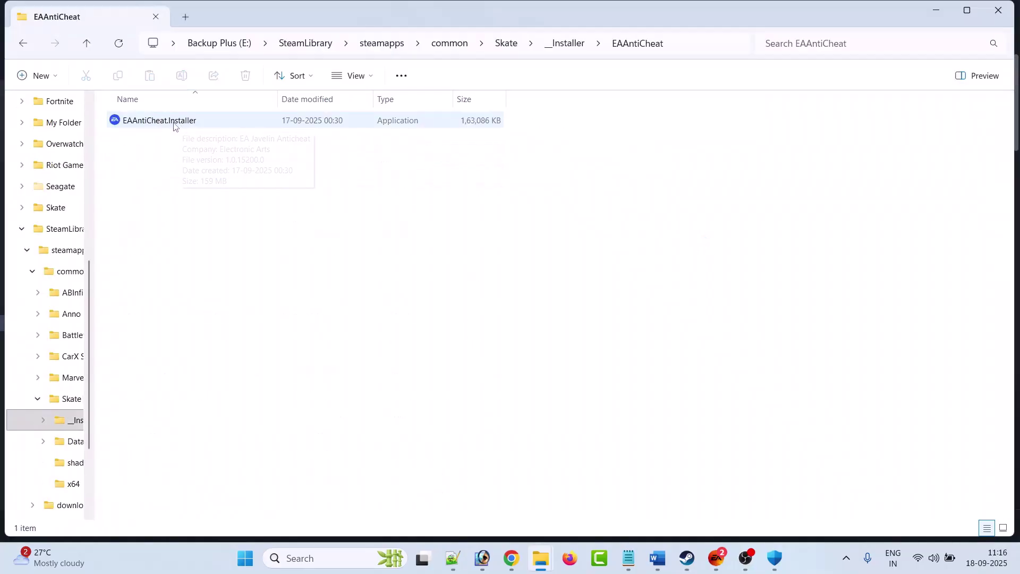
Step: Run EAAntiCheat.Installer from the game folder, uninstall all anticheat installations, and close the setup
click(166, 123)
double_click(166, 124)
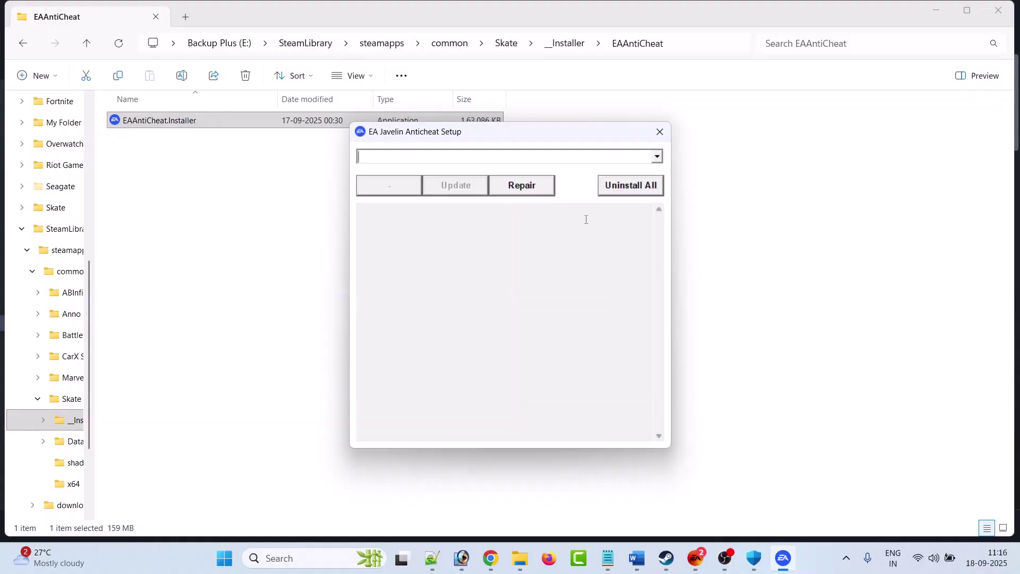
click(630, 190)
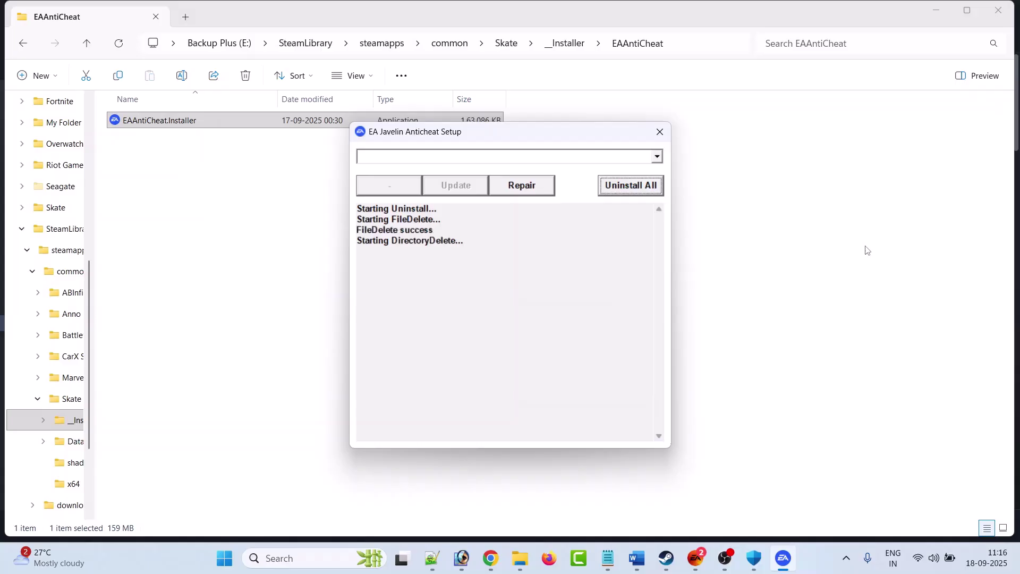
click(659, 131)
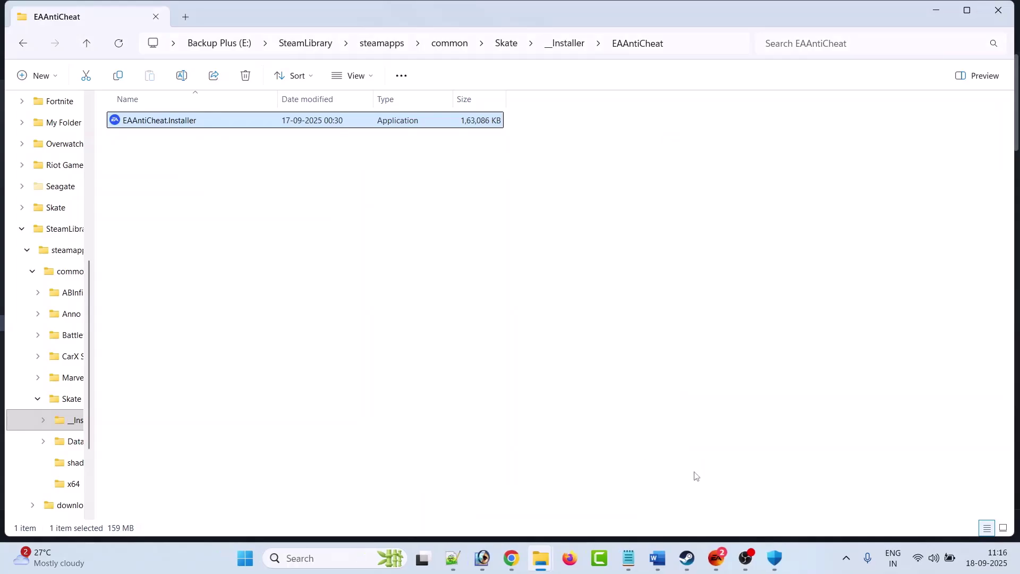
Step: From the EA link in Fix 6, switch to Chrome and examine the EA Javelin anticheat install instructions and the recent installer download
click(657, 558)
drag(185, 363, 750, 363)
key(alt+Tab)
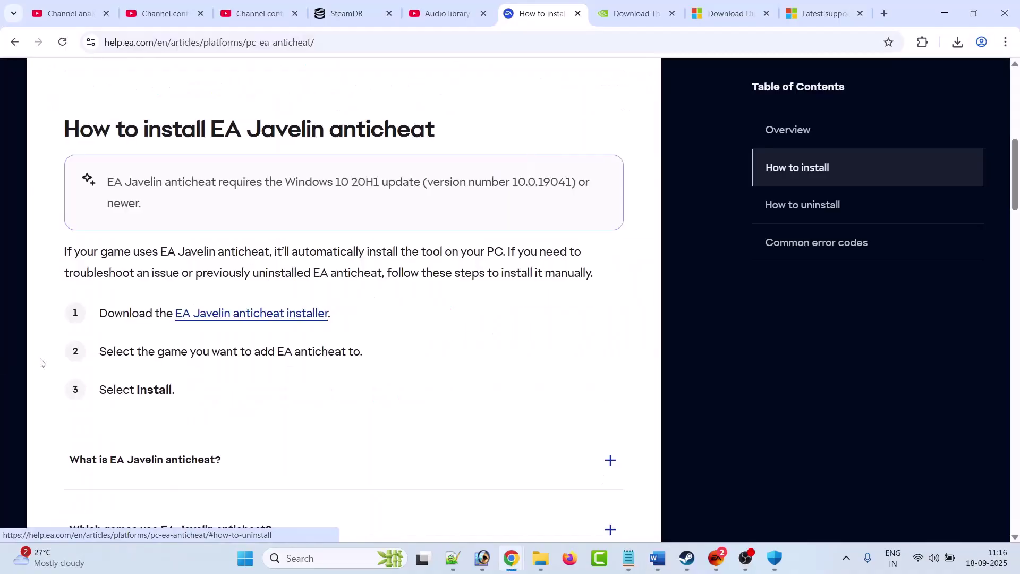
scroll(330, 265, up, 5)
scroll(330, 266, down, 5)
scroll(330, 265, down, 1)
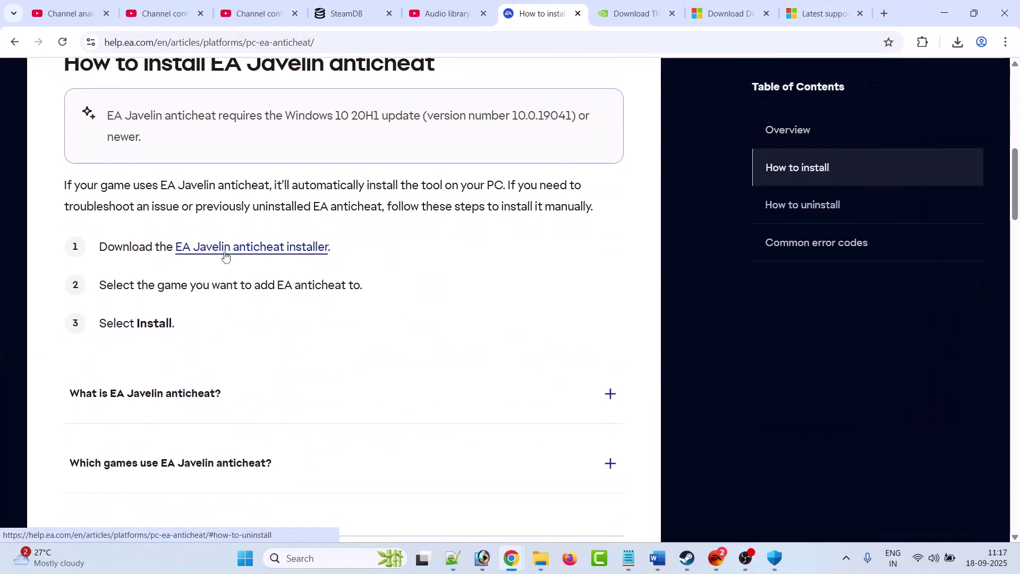
click(956, 42)
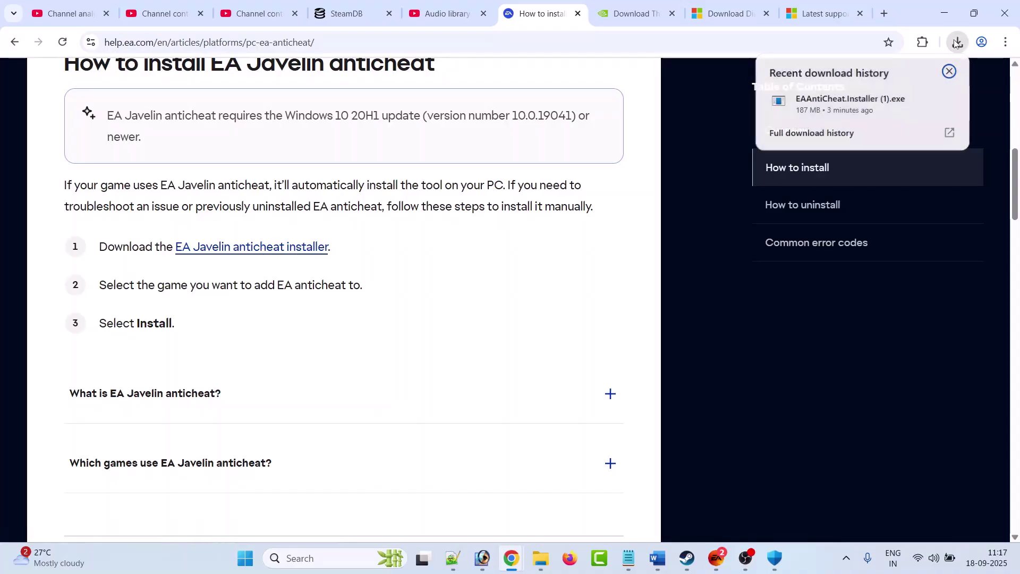
mouse_move(850, 115)
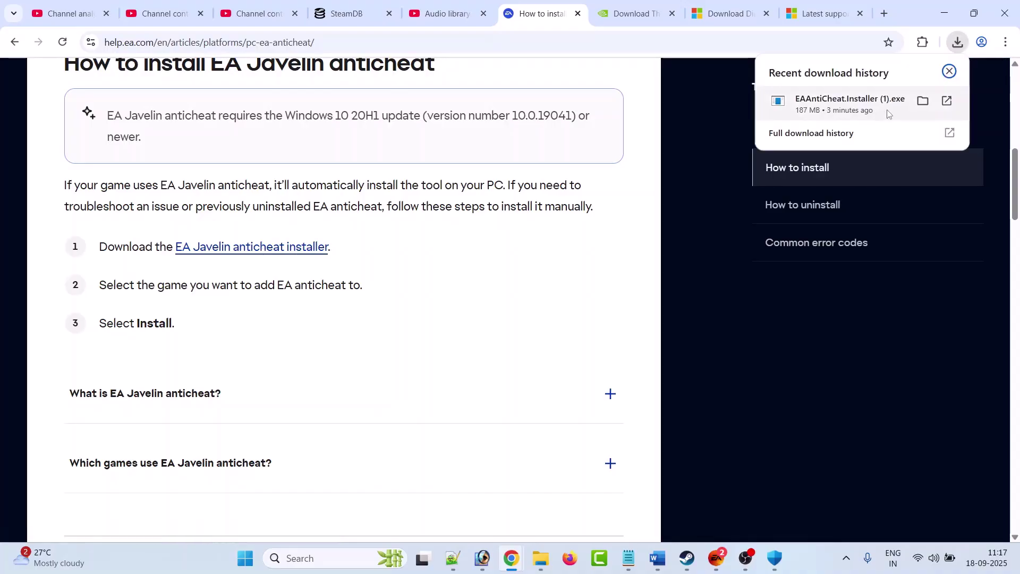
Step: Run the EAAntiCheat installer from the desktop, install EA Javelin Anticheat for skate., and close the setup
key(super+d)
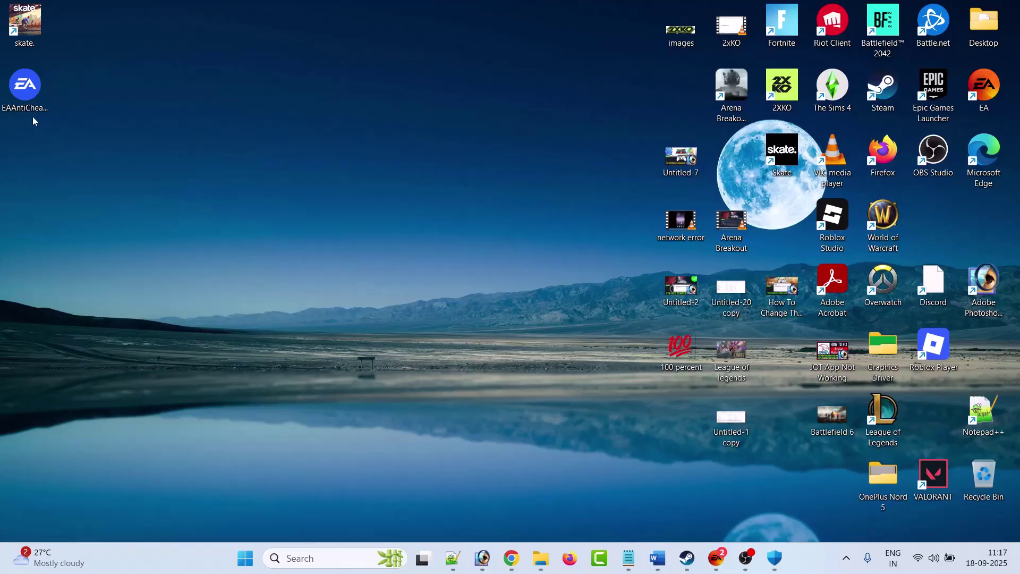
click(32, 94)
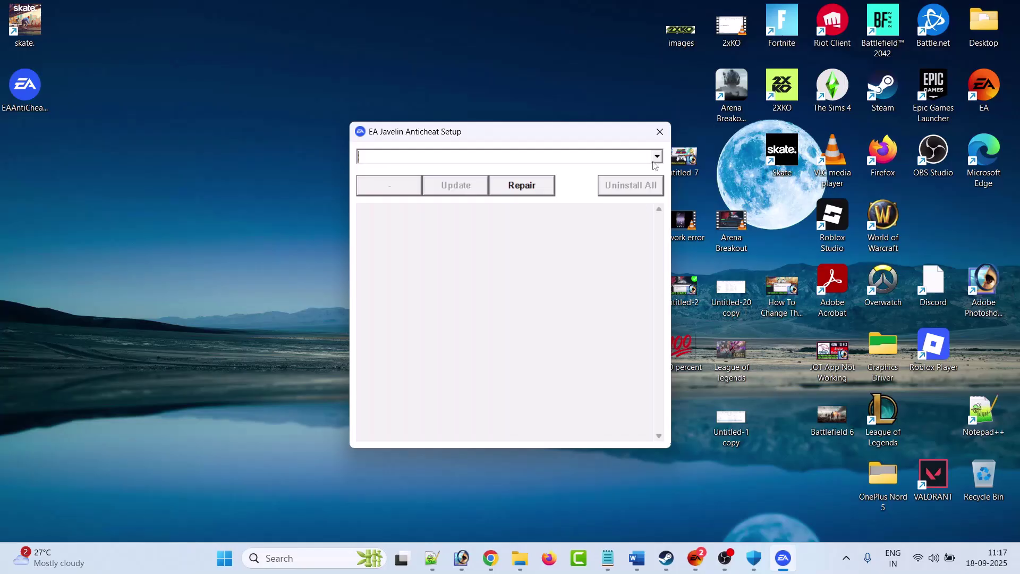
click(657, 156)
scroll(502, 215, down, 3)
scroll(504, 215, down, 1)
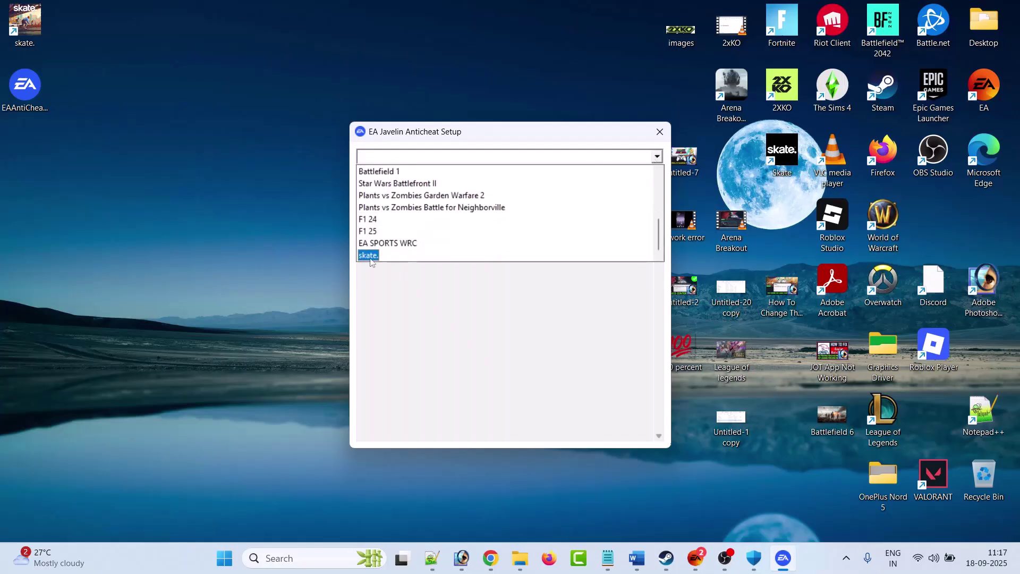
click(370, 256)
click(387, 187)
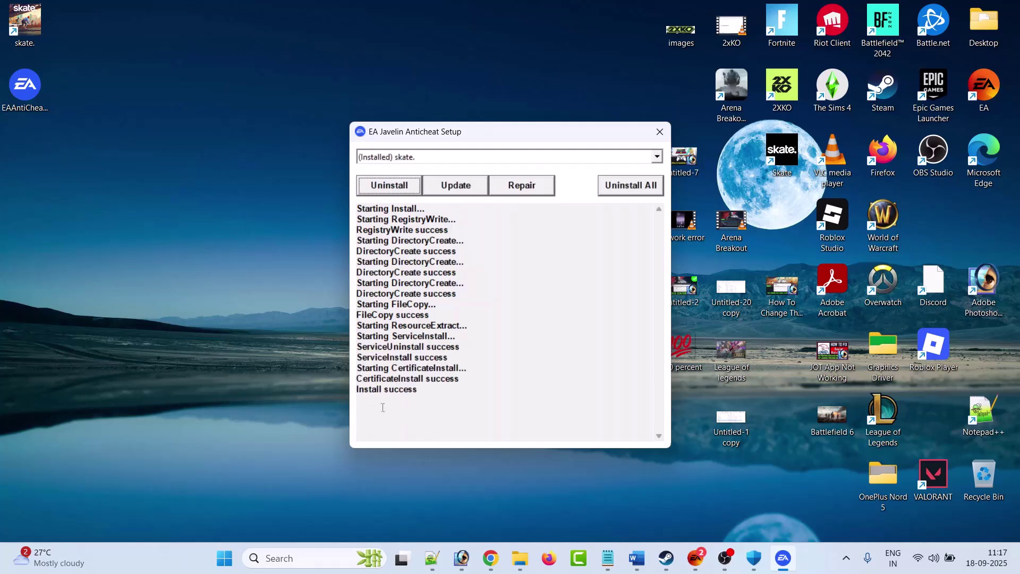
click(659, 131)
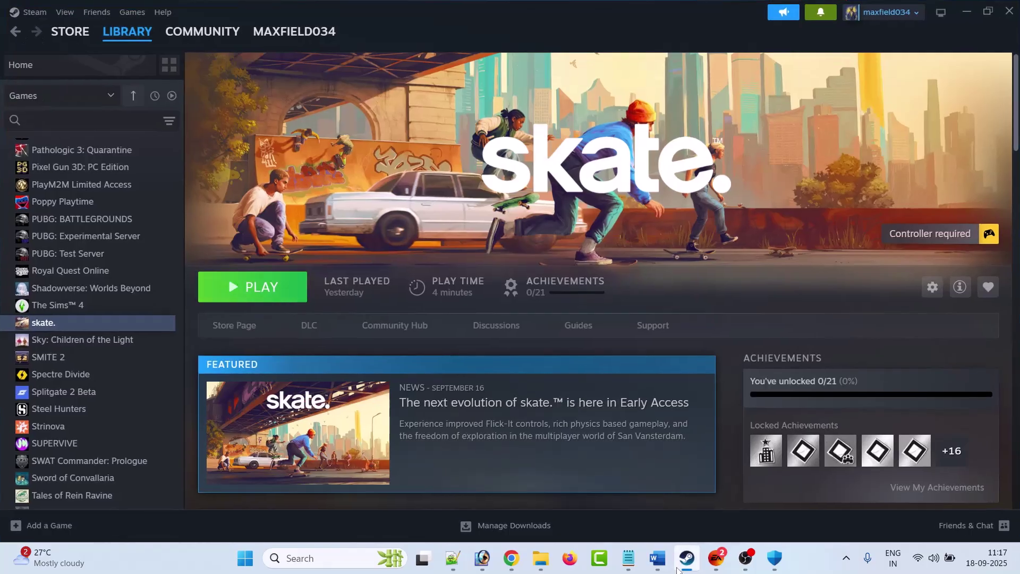
Step: Switch to the Word document and read Fix 7 about closing Daemon Tools, AutoHotKey, DS4 Windows and virtual controller software
click(657, 558)
scroll(465, 370, down, 10)
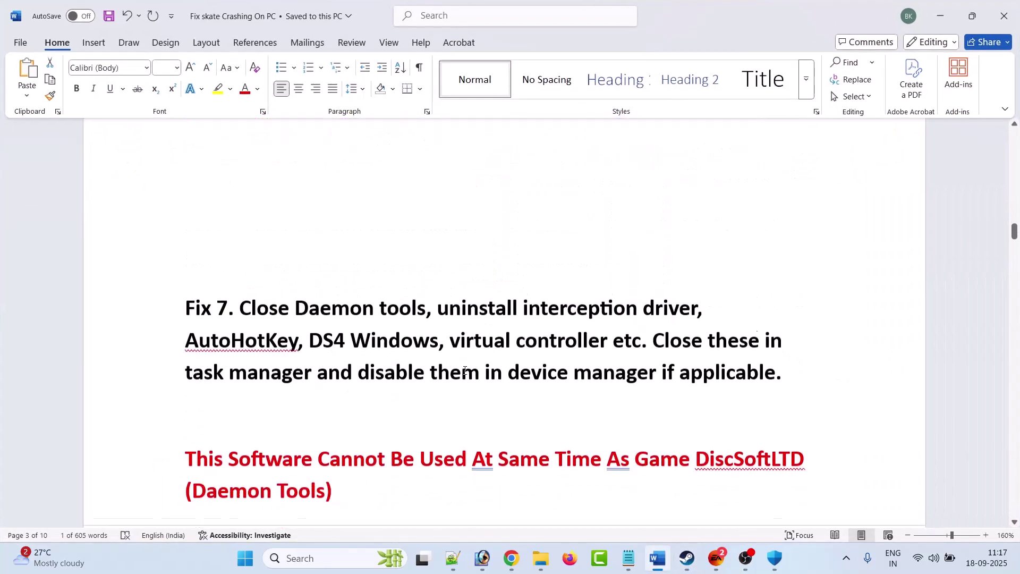
scroll(464, 370, down, 1)
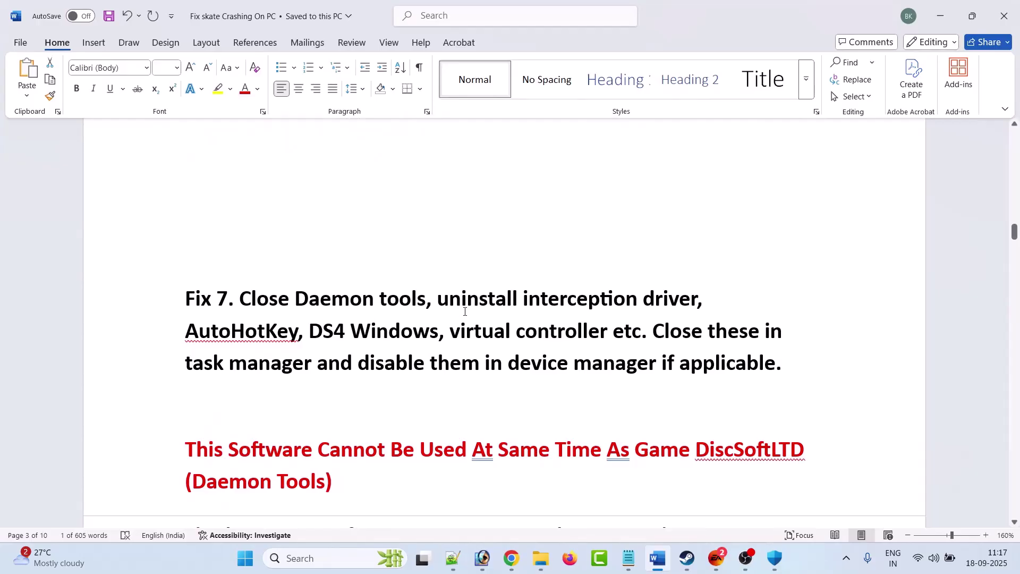
scroll(464, 311, down, 2)
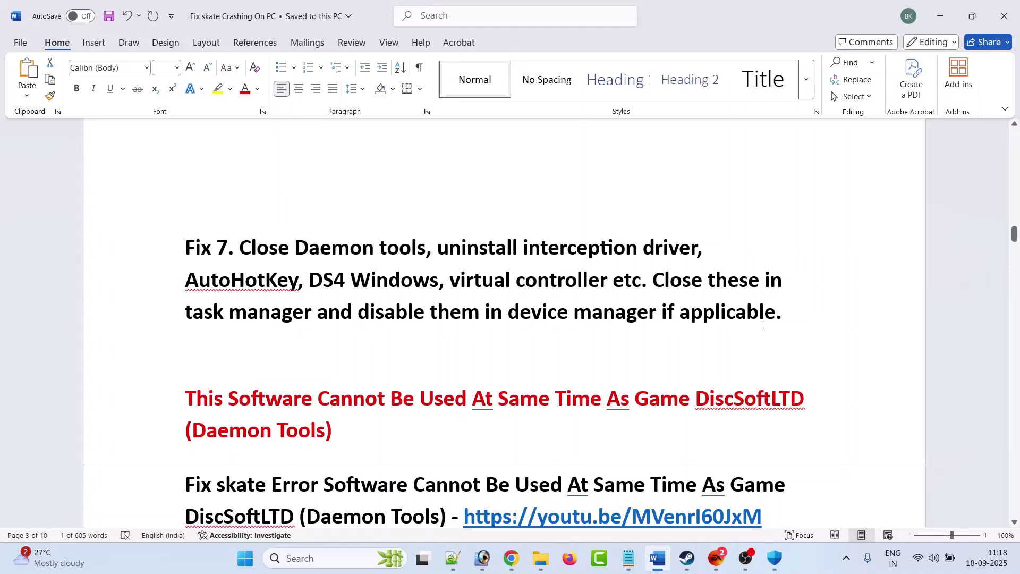
scroll(763, 324, down, 2)
drag(702, 299, 778, 299)
click(363, 333)
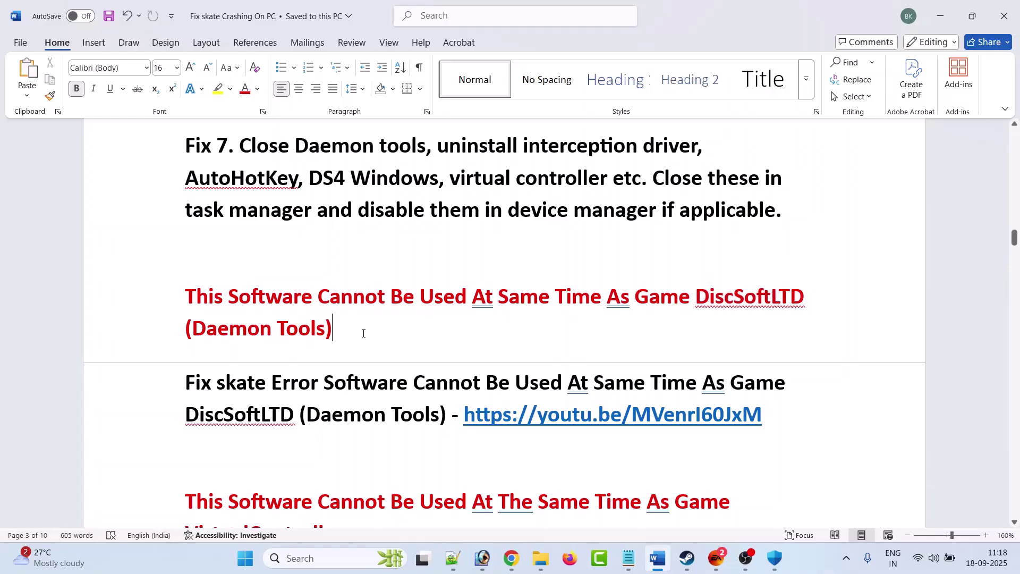
Step: Read the video link entry for the DiscSoftLTD (Daemon Tools) error and the VirtualController error section below it
scroll(363, 333, down, 1)
drag(729, 355, 462, 363)
click(411, 362)
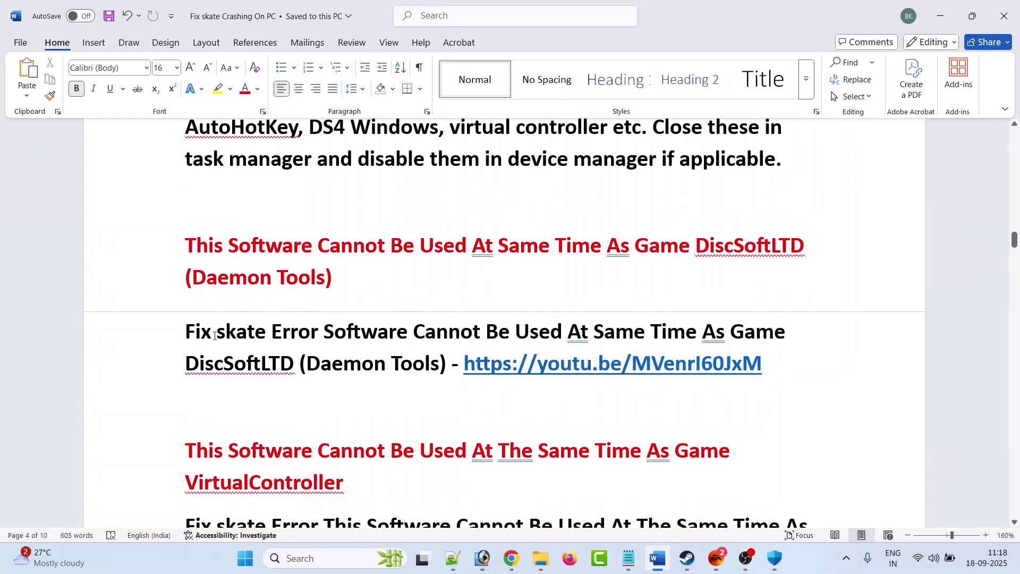
shift+click(186, 331)
scroll(277, 346, down, 2)
click(318, 355)
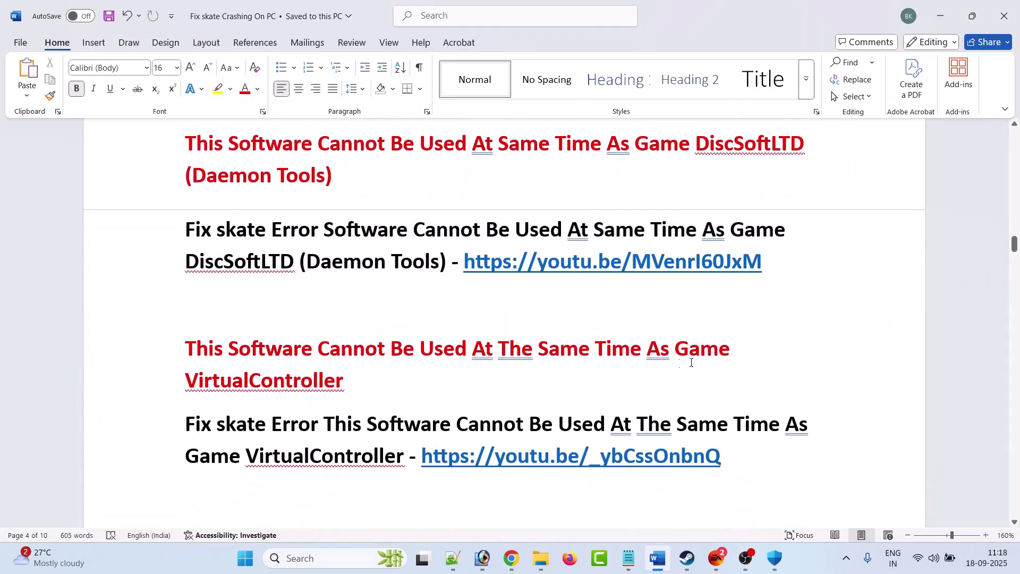
Step: Read the VirtualController error heading and its video link entry in the Word document
drag(350, 379, 185, 381)
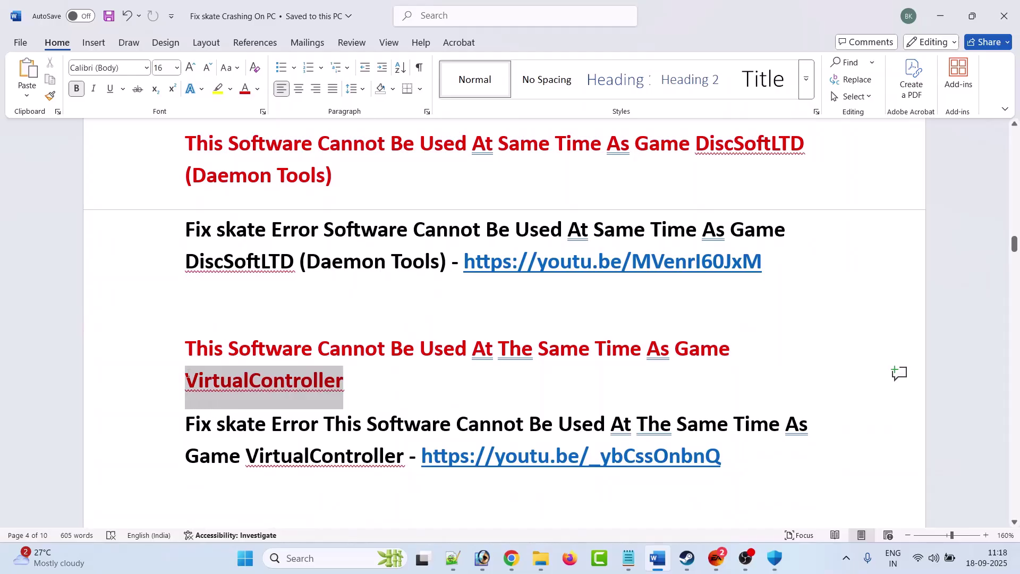
scroll(477, 405, down, 1)
drag(721, 407, 420, 407)
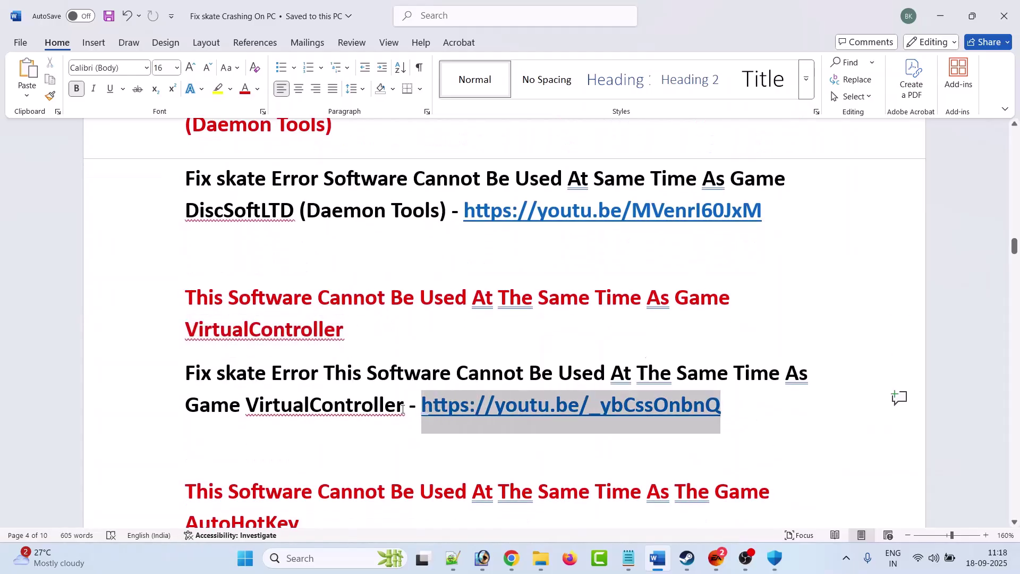
click(319, 395)
Step: Read the AutoHotKey error section and its video link entry, rechecking the preceding conflicting-software entries
scroll(319, 396, down, 3)
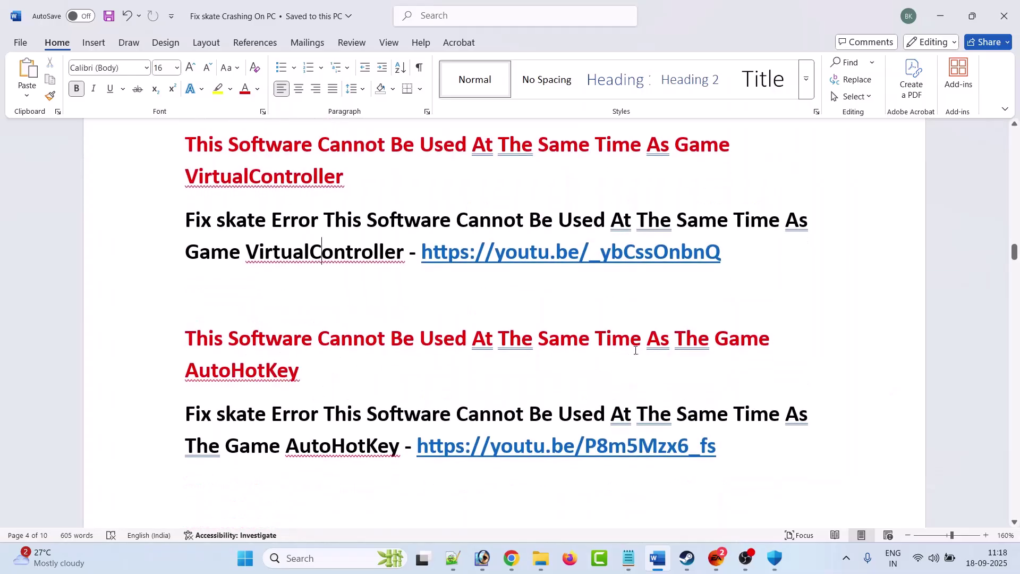
drag(348, 385, 186, 375)
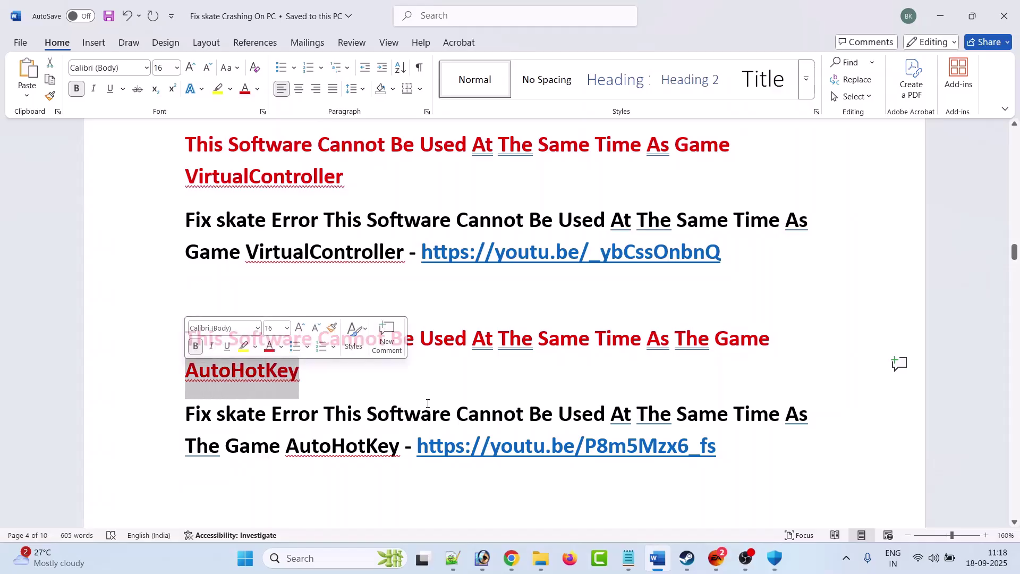
scroll(421, 389, down, 1)
click(422, 389)
drag(709, 396, 417, 395)
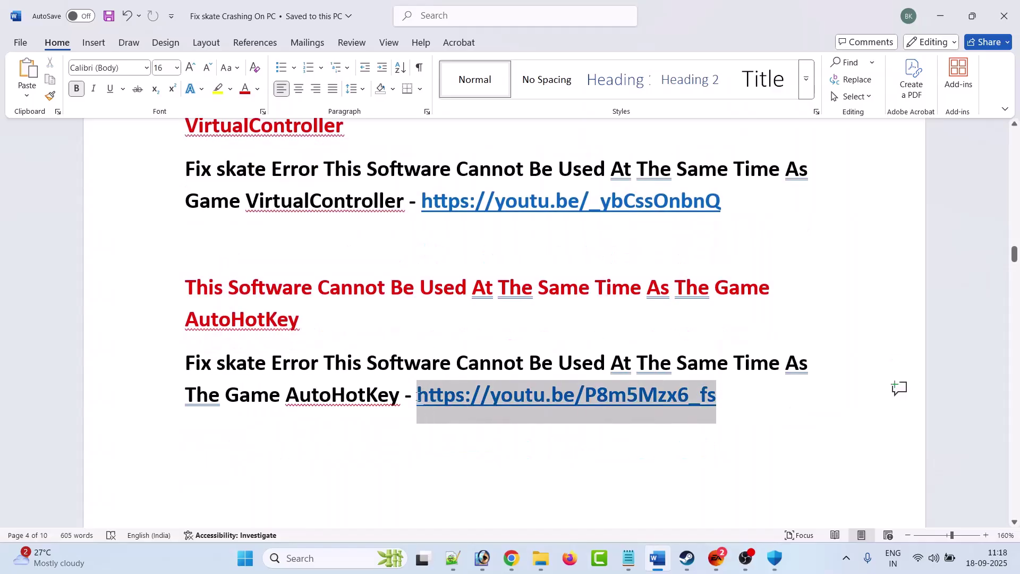
click(419, 356)
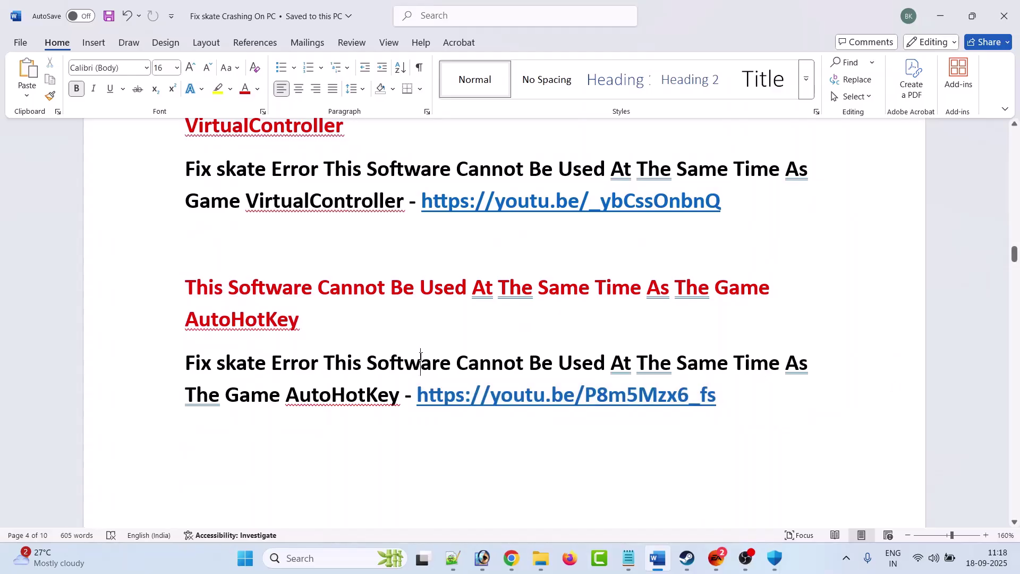
scroll(420, 357, up, 5)
scroll(420, 357, down, 6)
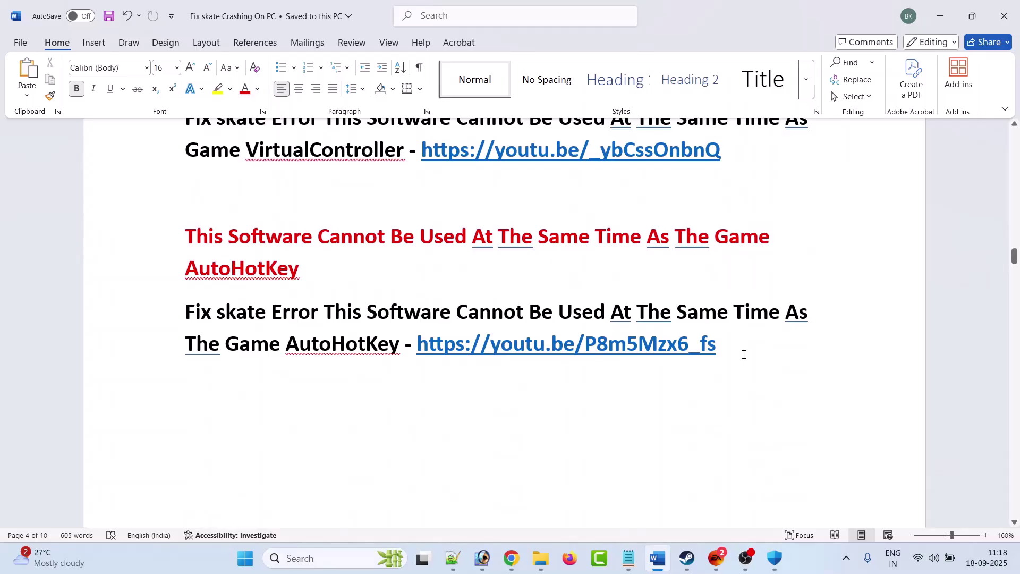
Step: Read Fix 8 about a clean graphics driver installation and its NVIDIA, AMD and Intel driver download links
scroll(744, 354, down, 7)
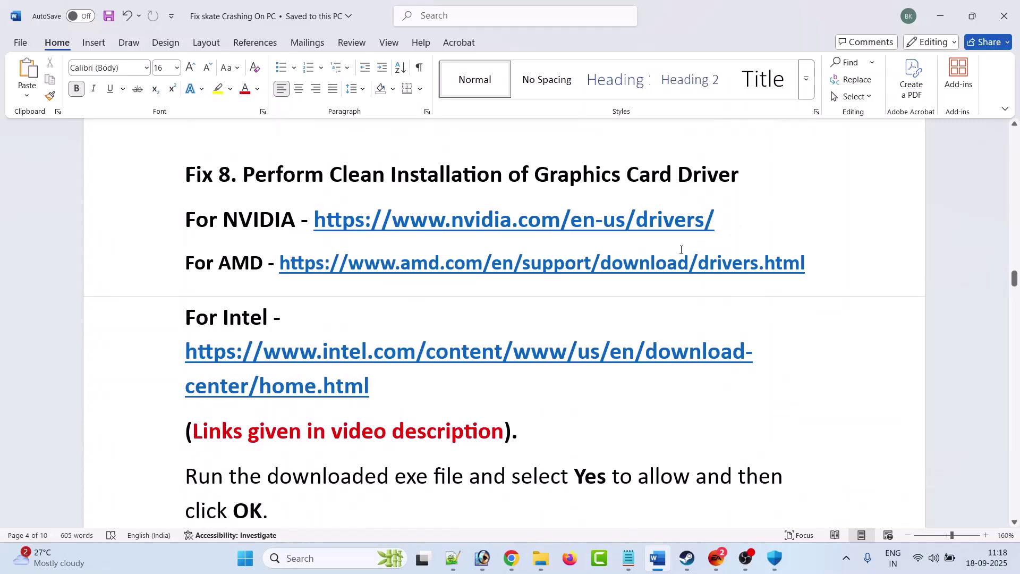
drag(722, 224, 309, 226)
click(312, 291)
drag(806, 268, 279, 267)
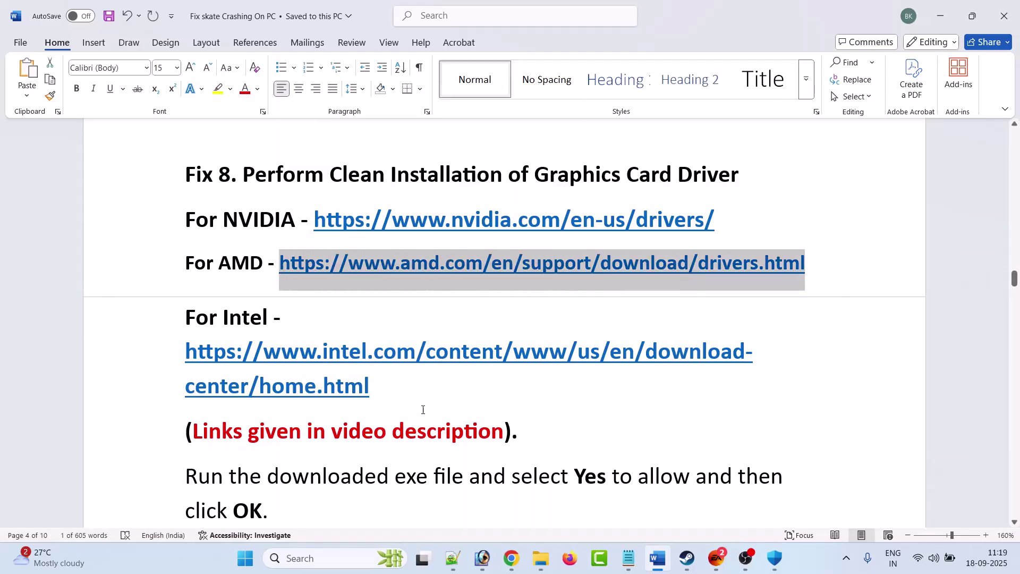
drag(393, 394, 183, 353)
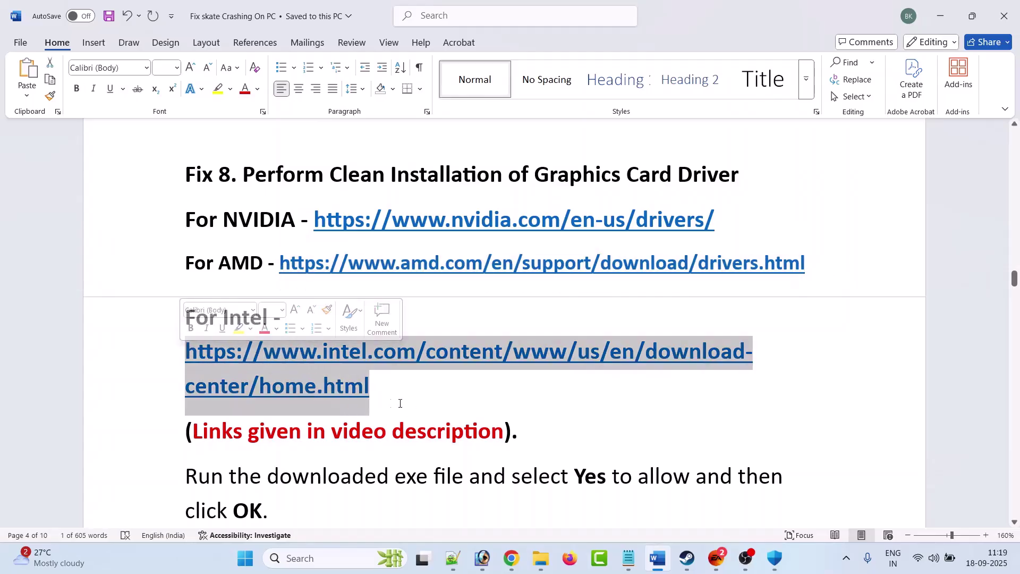
scroll(405, 402, down, 1)
scroll(434, 379, up, 1)
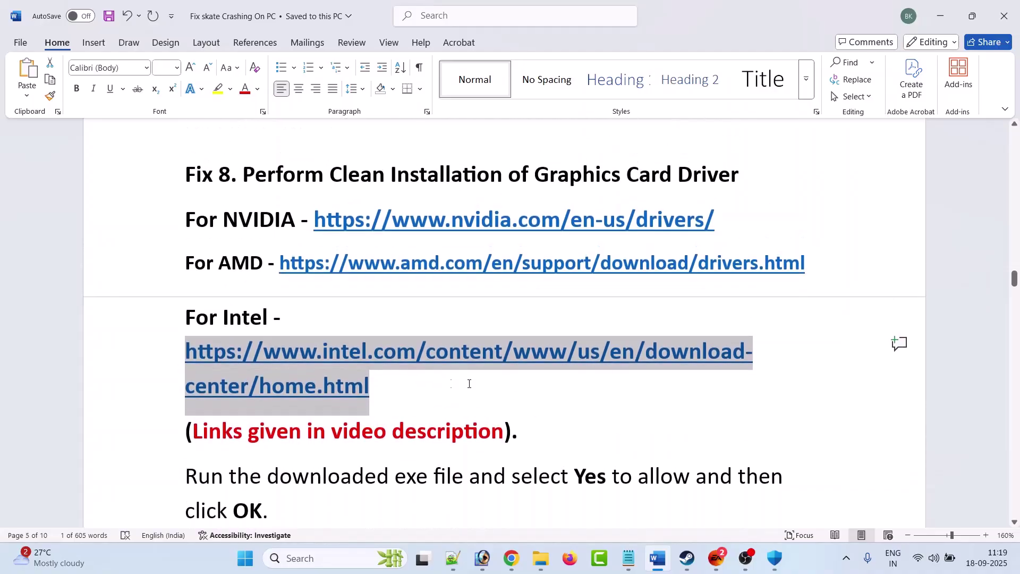
drag(714, 219, 311, 220)
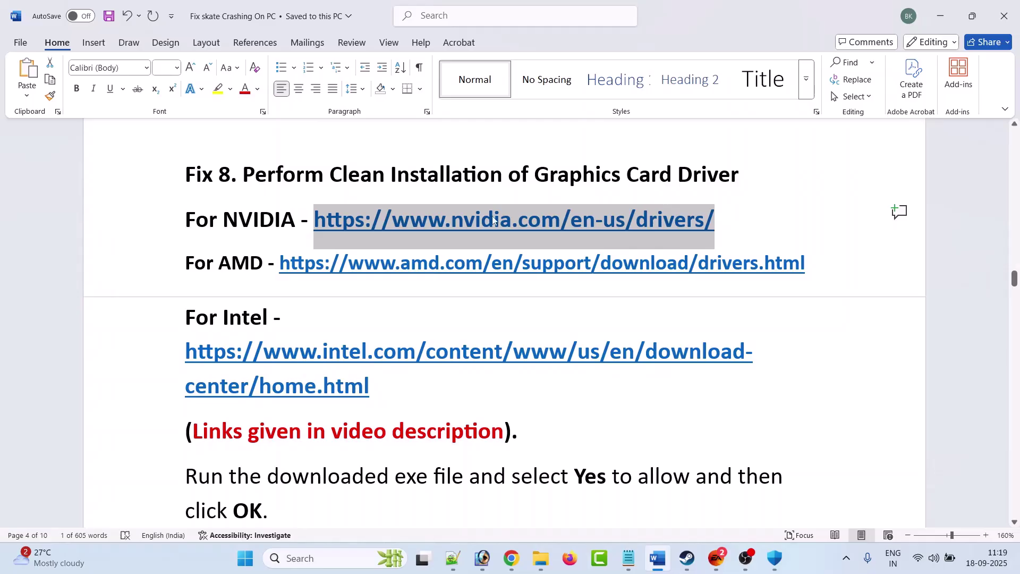
Step: Switch to Chrome and run NVIDIA's manual driver search for GeForce RTX 3050, Windows 11, English (US)
click(511, 558)
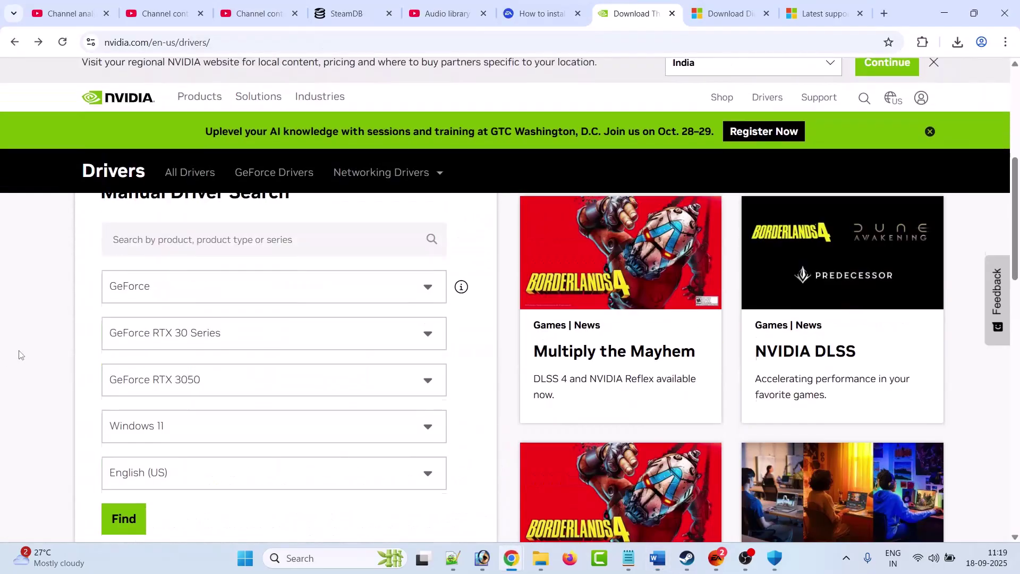
scroll(19, 355, up, 3)
scroll(19, 355, down, 4)
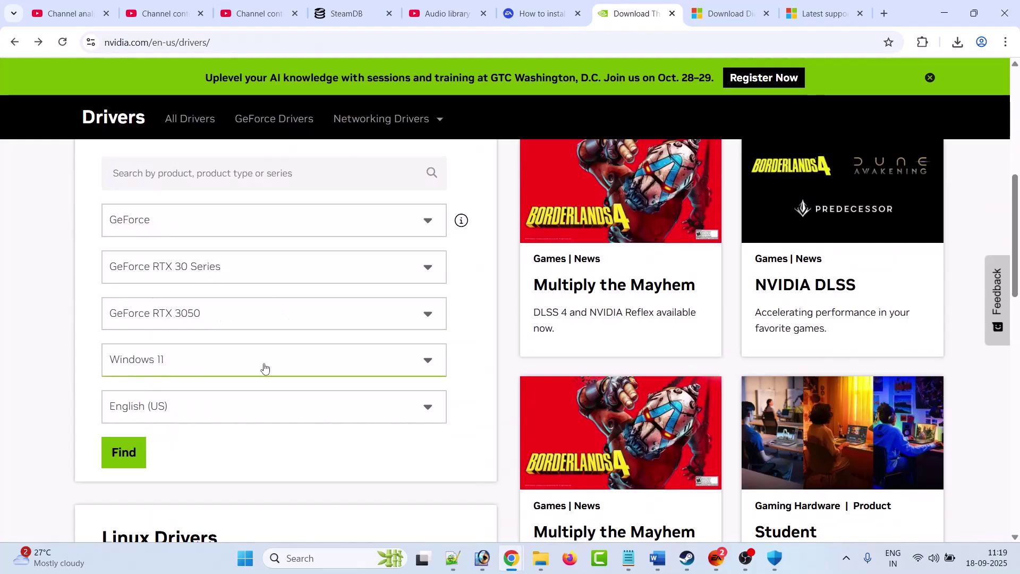
click(110, 470)
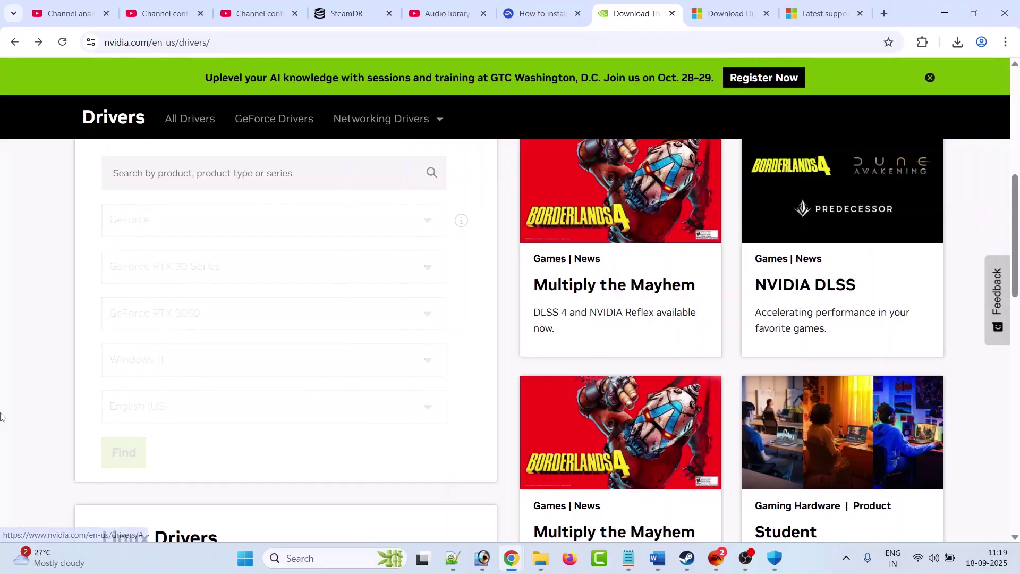
scroll(32, 400, down, 4)
Step: Open the GeForce Game Ready Driver 581.29 result and download the driver installer
drag(126, 367, 336, 367)
click(319, 392)
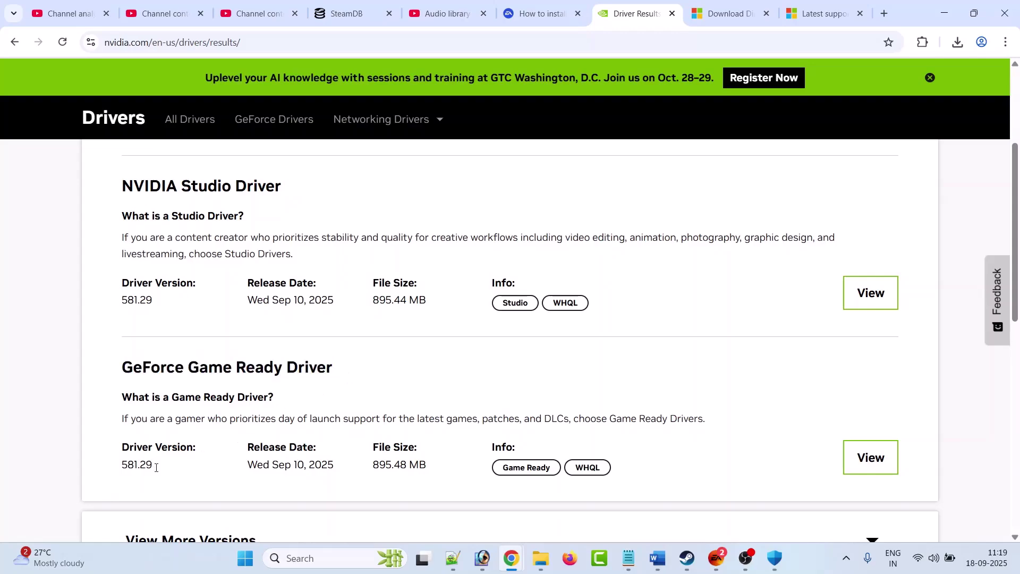
drag(165, 469, 126, 466)
click(199, 469)
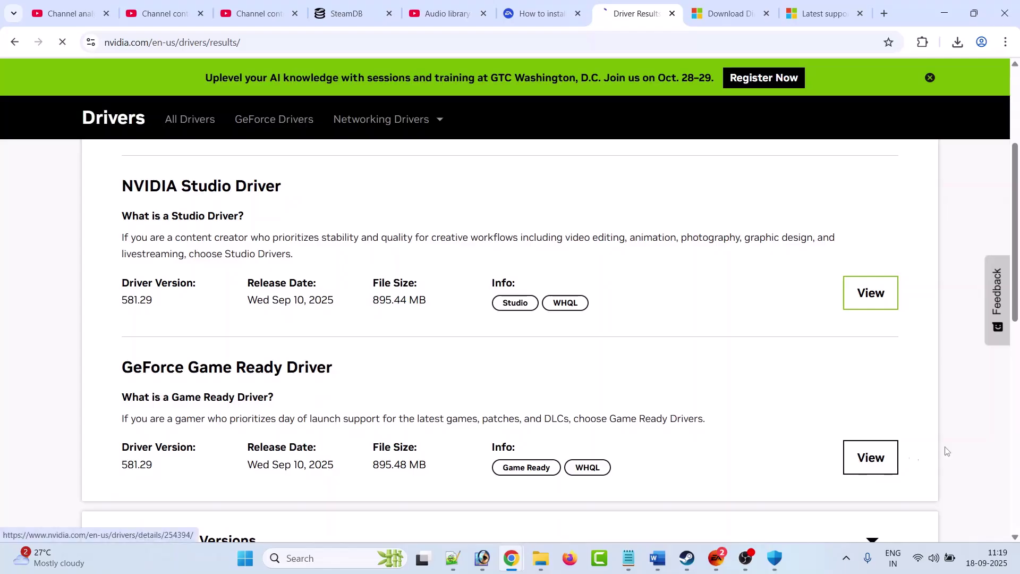
click(890, 458)
click(216, 489)
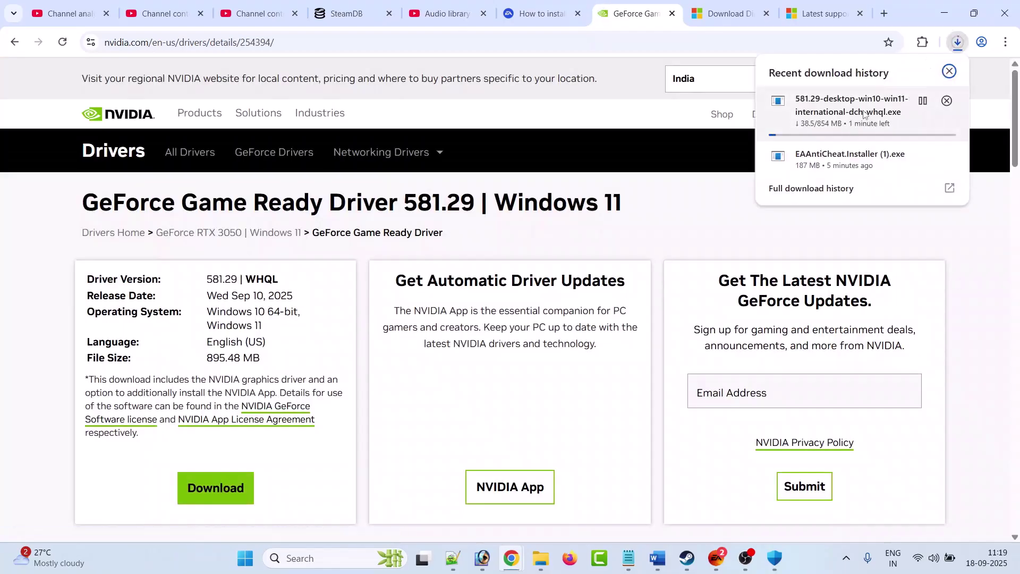
Step: Switch to the Word document and read the NVIDIA installer instructions, from the license agreement to the clean installation and restart
key(alt+Tab)
scroll(392, 241, down, 2)
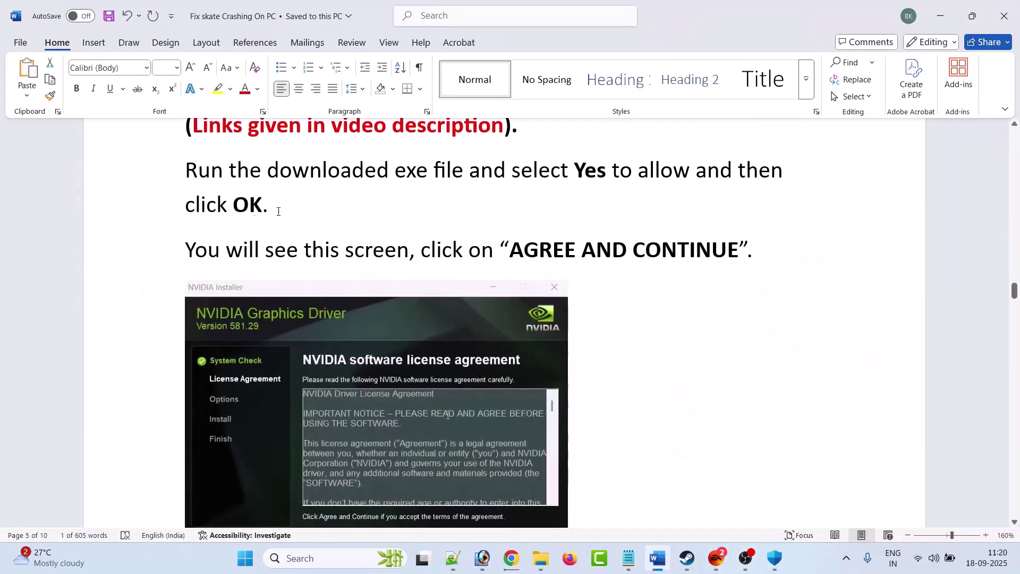
scroll(266, 214, down, 2)
scroll(699, 166, down, 2)
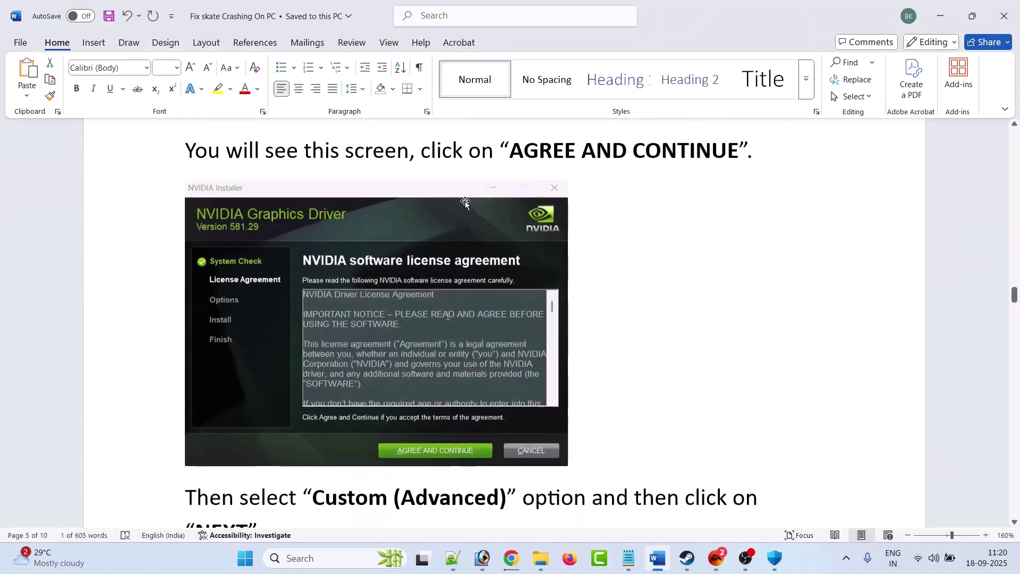
scroll(698, 166, down, 4)
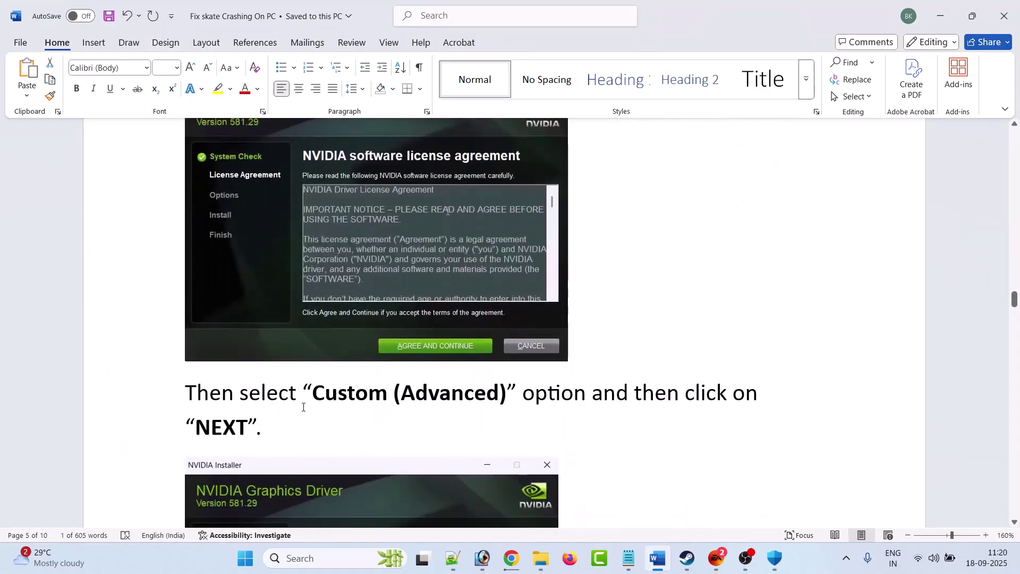
scroll(456, 403, down, 10)
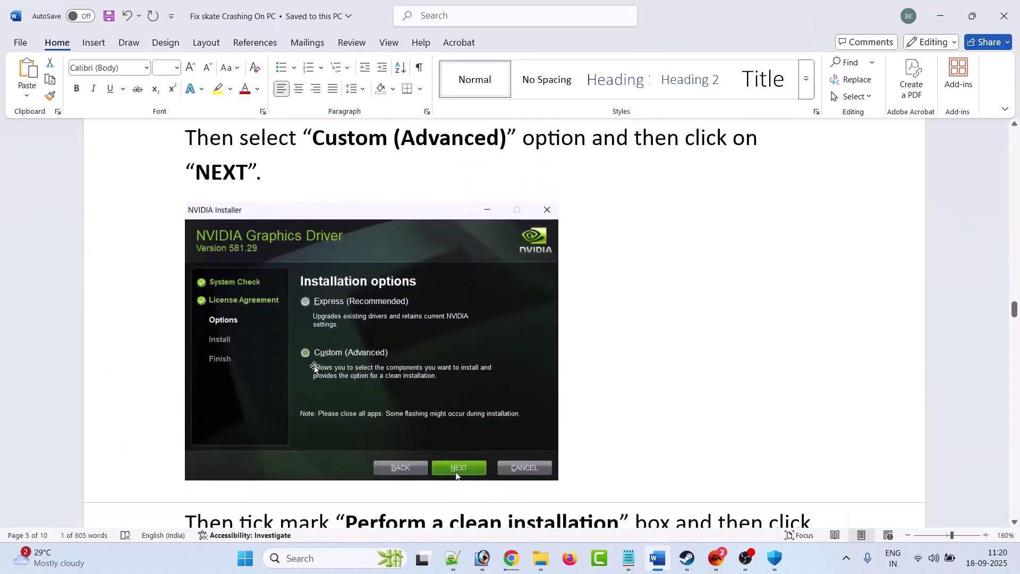
scroll(384, 358, down, 3)
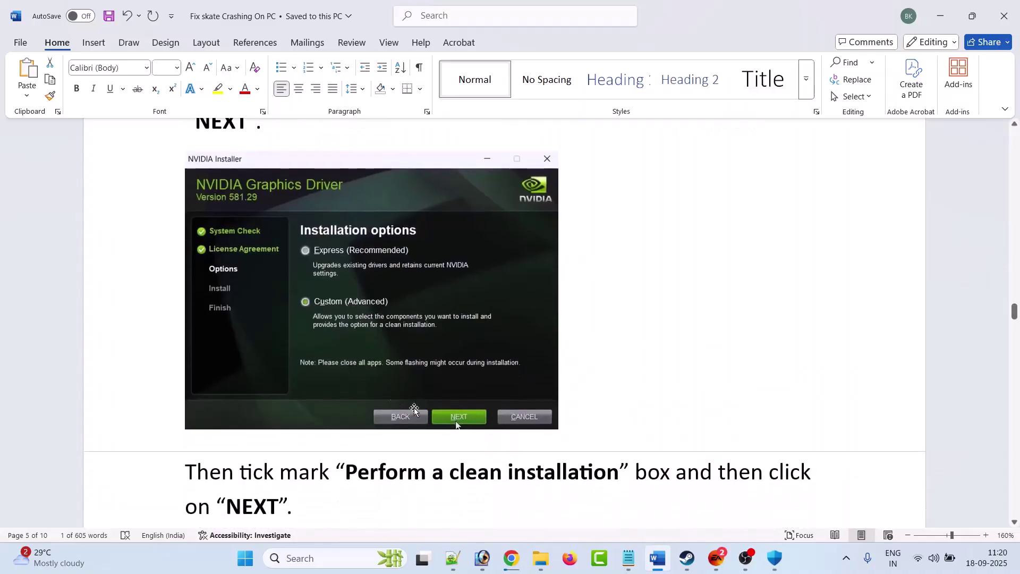
scroll(451, 417, down, 10)
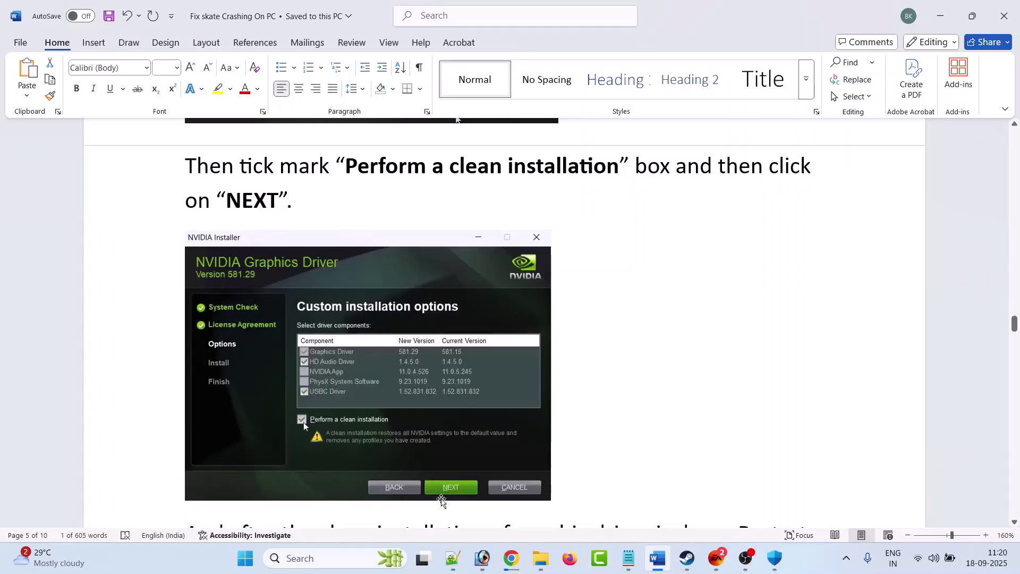
scroll(468, 466, down, 11)
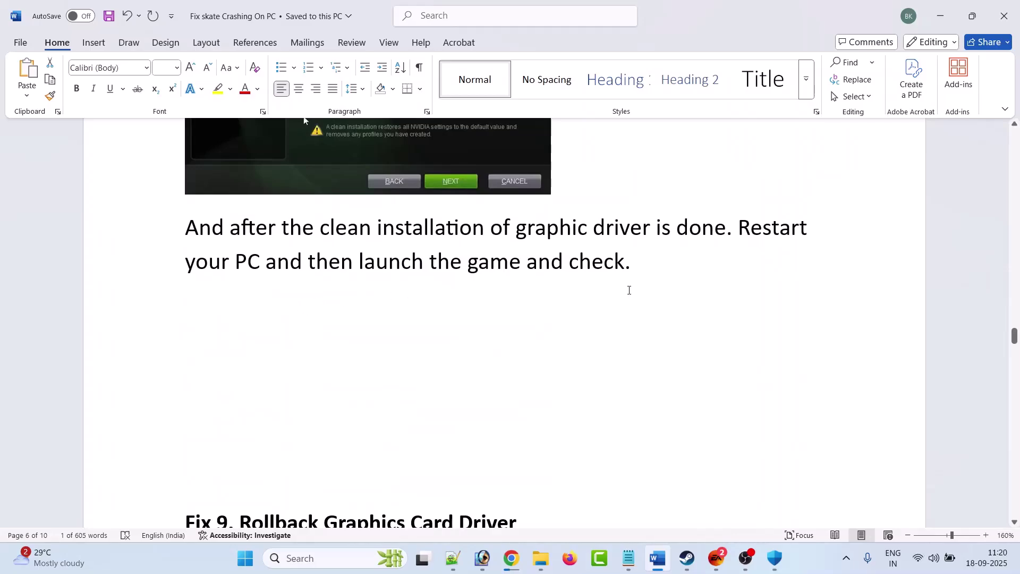
Step: Read Fix 9 about rolling back the graphics card driver, including the recommended NVIDIA and AMD versions
scroll(629, 289, down, 9)
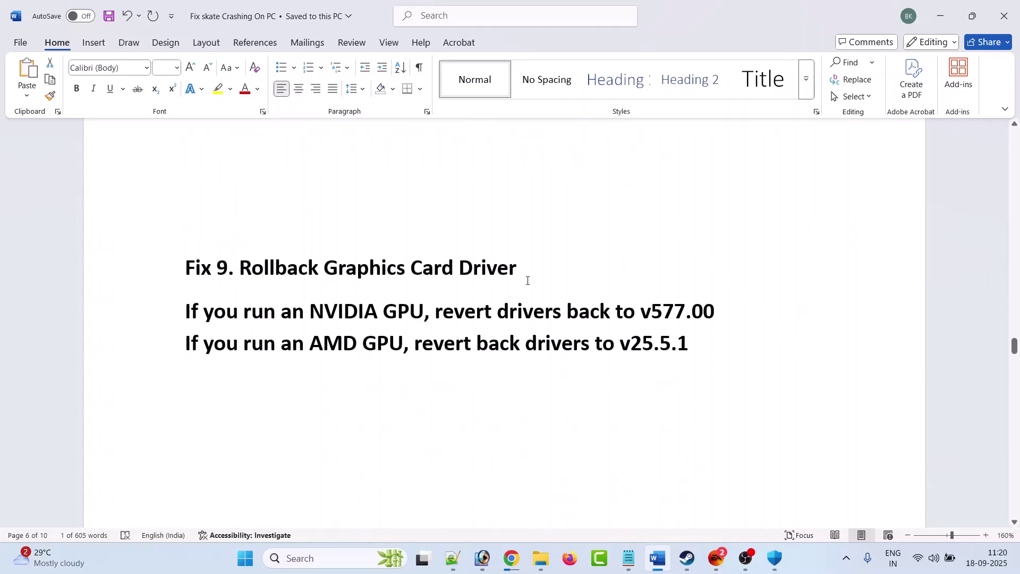
drag(524, 268, 186, 269)
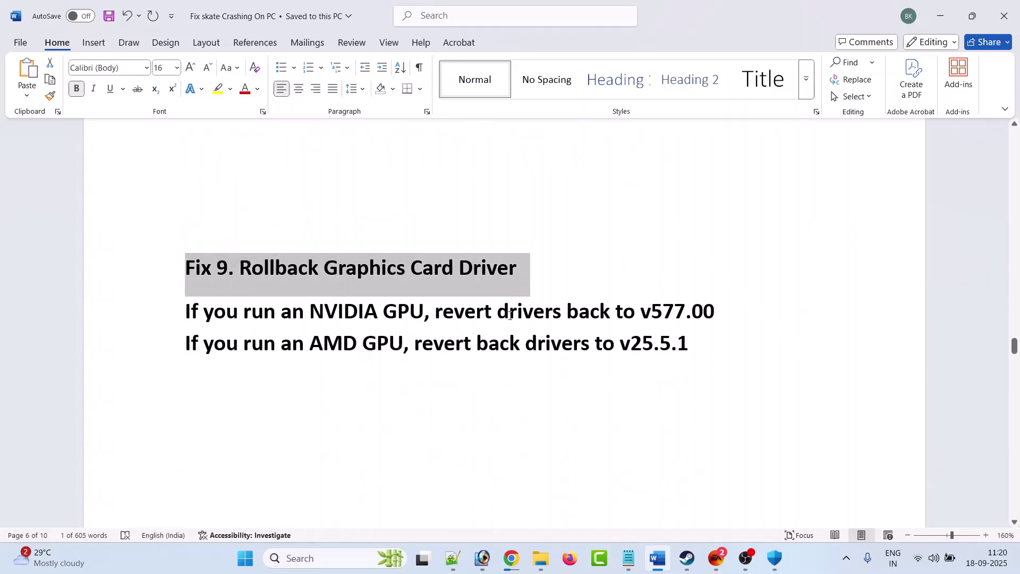
click(519, 268)
drag(519, 268, 240, 269)
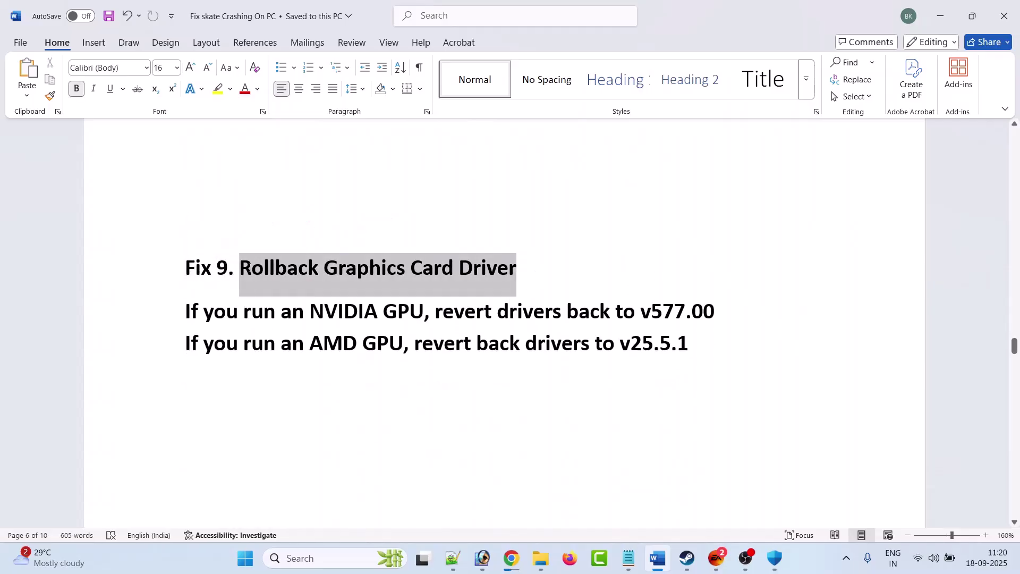
click(398, 313)
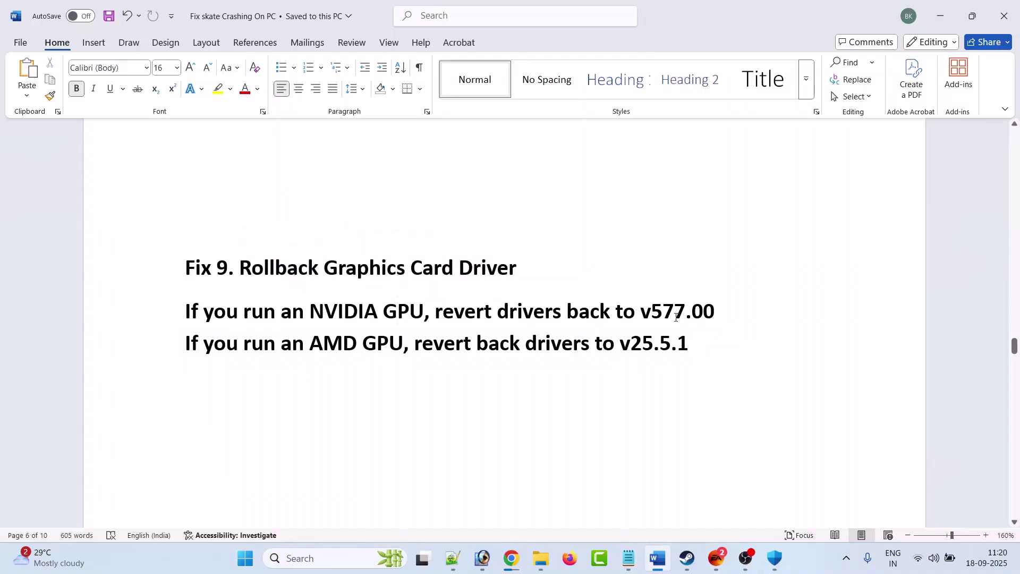
drag(655, 311, 714, 312)
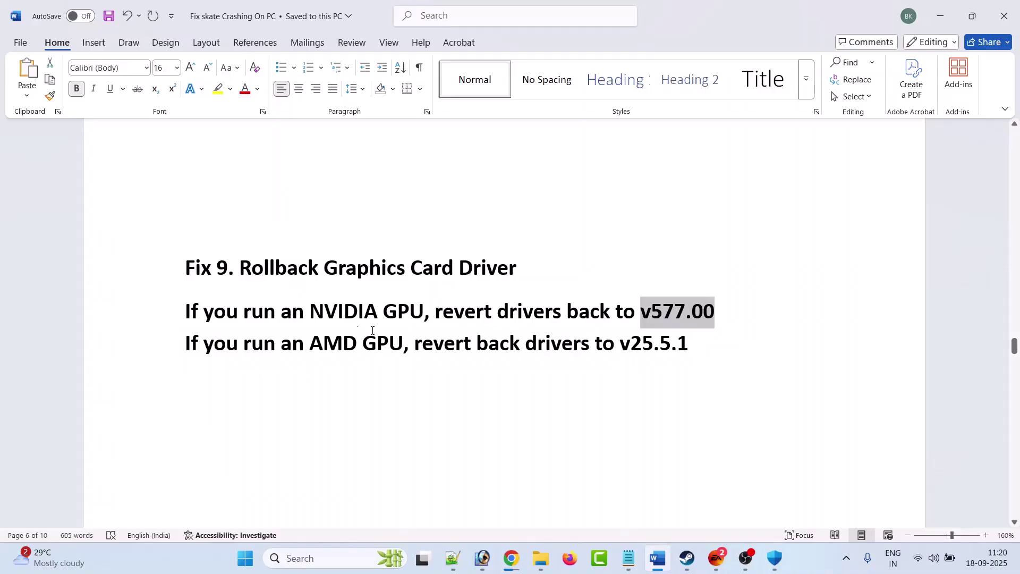
click(357, 344)
drag(324, 340, 689, 343)
click(704, 374)
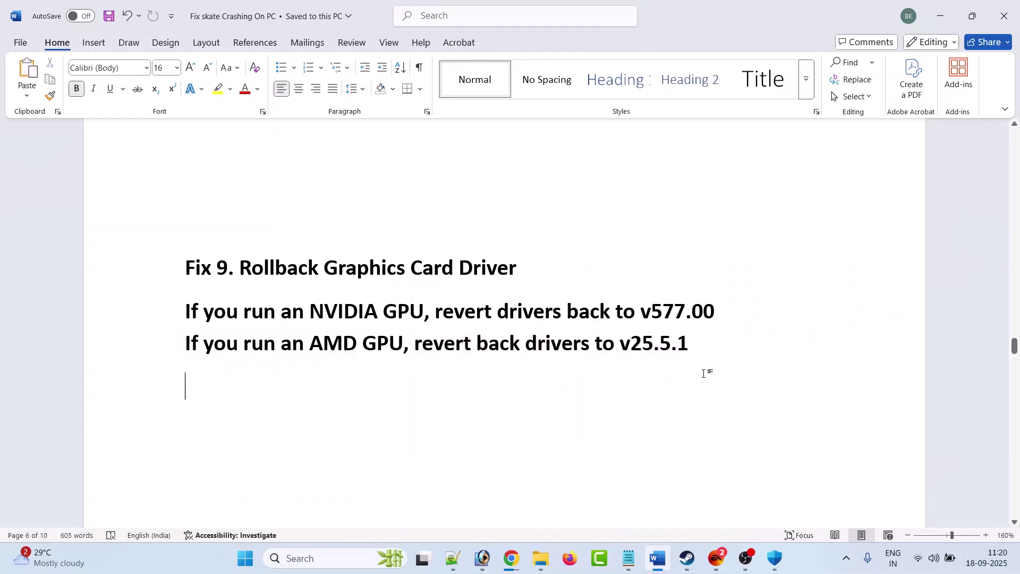
Step: Switch to Chrome and rerun NVIDIA's manual driver search for GeForce RTX 3050 on Windows 11
click(511, 557)
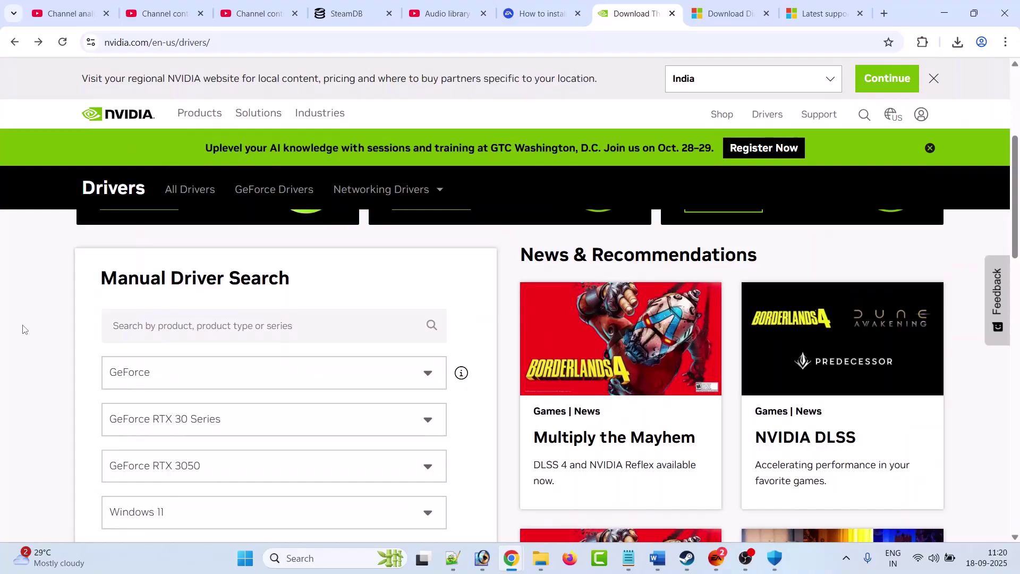
scroll(23, 329, down, 3)
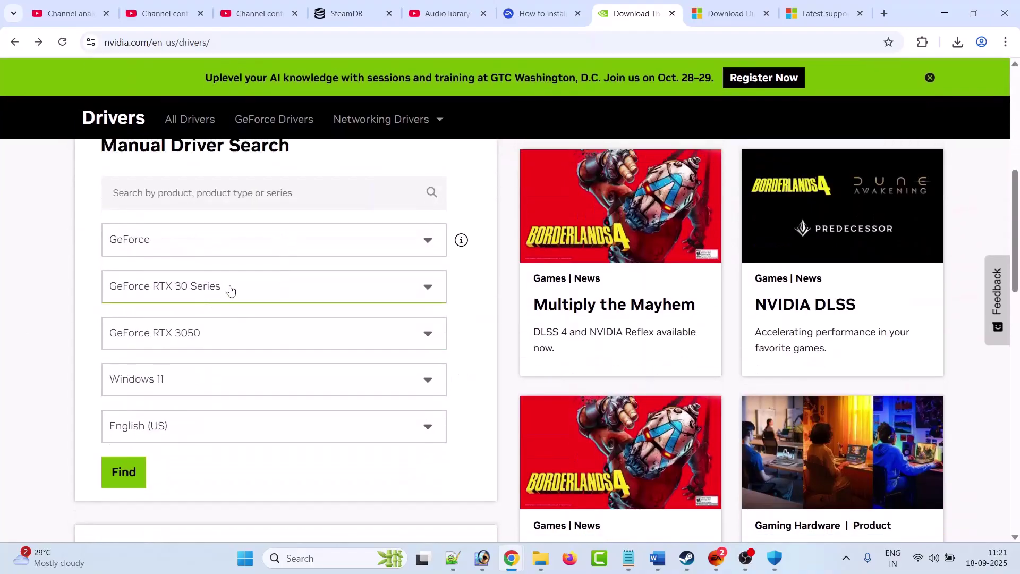
click(126, 472)
scroll(69, 345, down, 10)
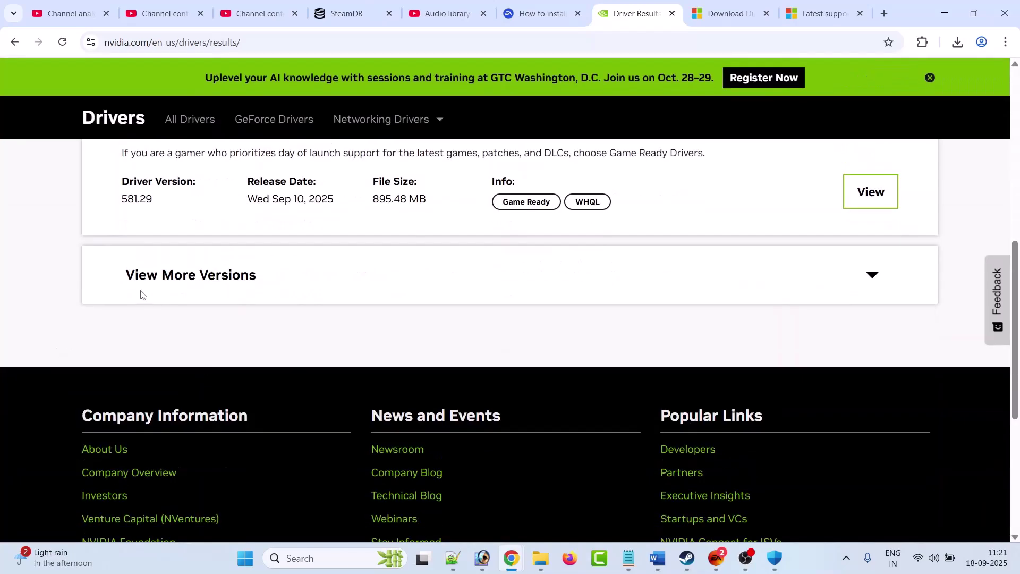
Step: Expand the additional driver versions and open the page of GeForce Game Ready Driver 577.00
click(186, 276)
scroll(133, 298, down, 2)
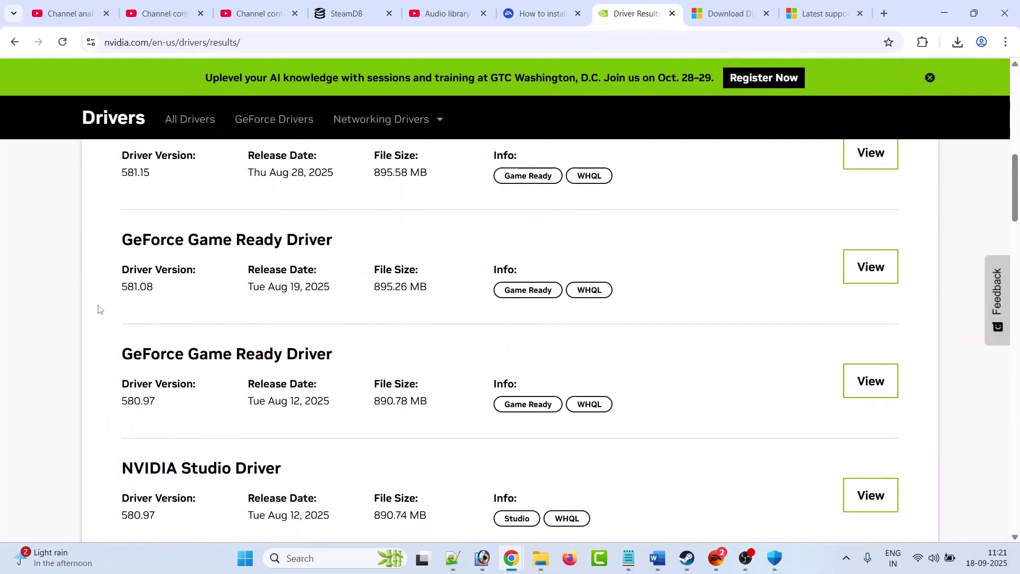
scroll(98, 309, down, 3)
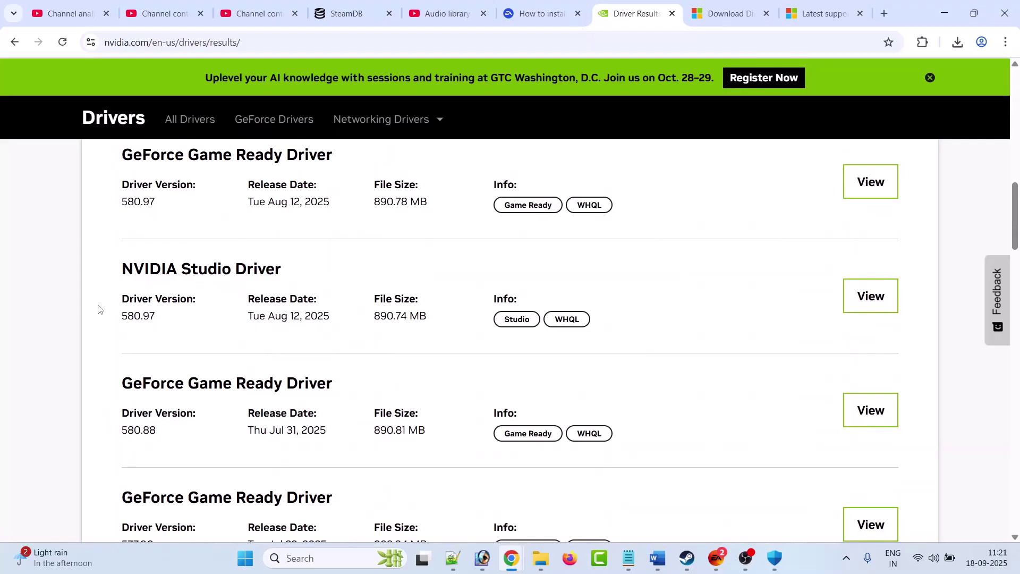
scroll(98, 309, down, 3)
drag(122, 345, 148, 345)
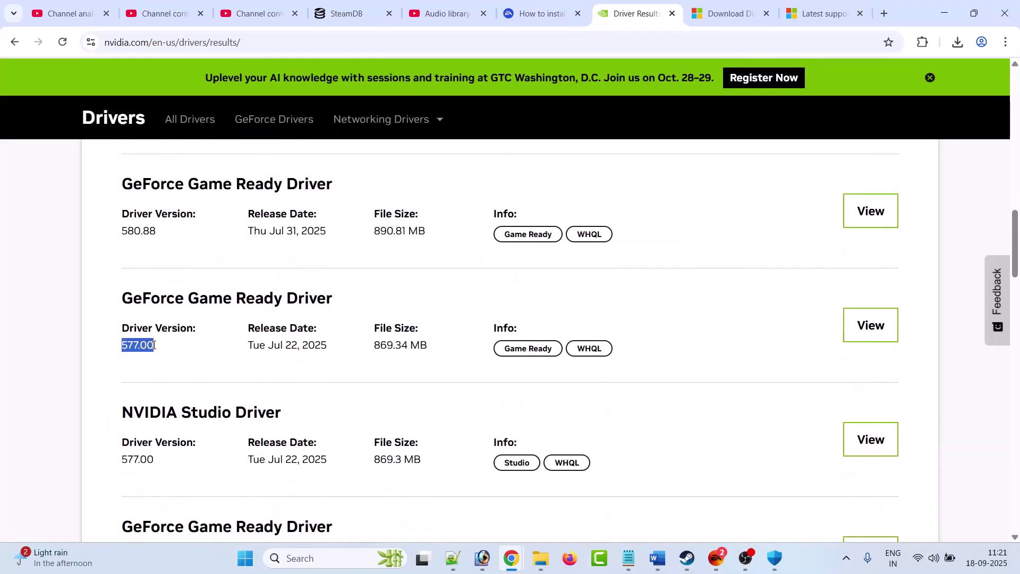
click(853, 336)
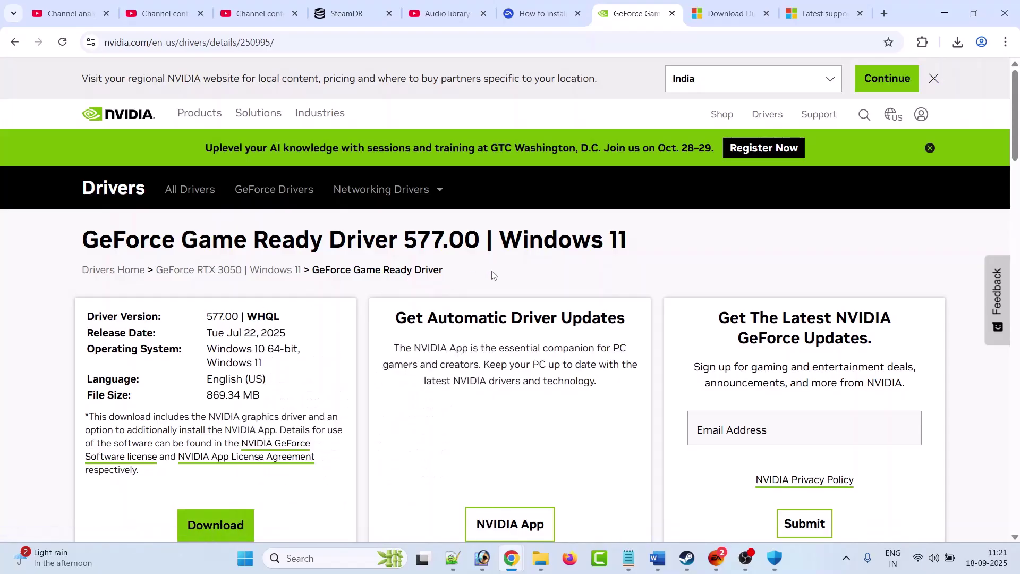
drag(346, 240, 492, 241)
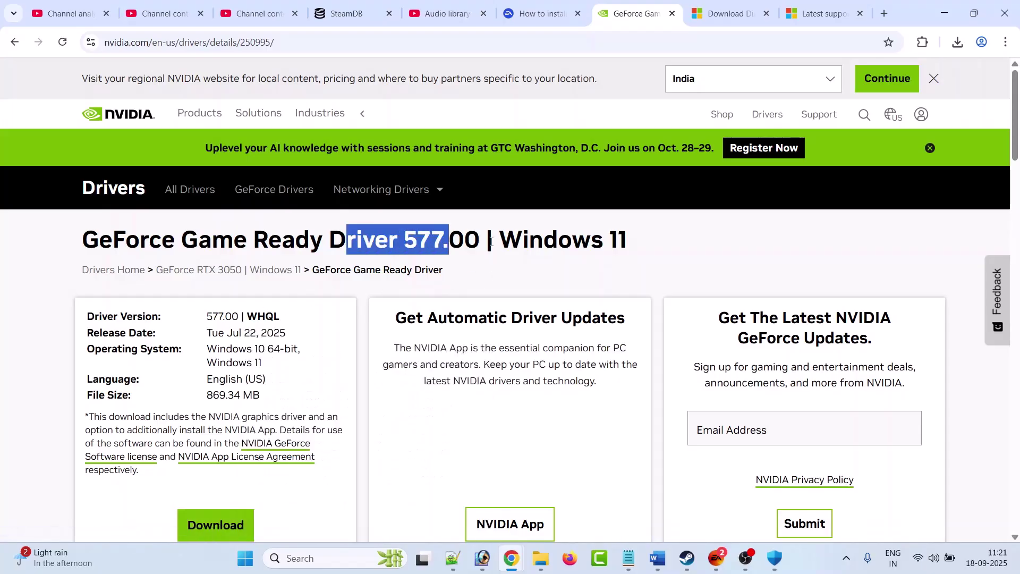
click(362, 113)
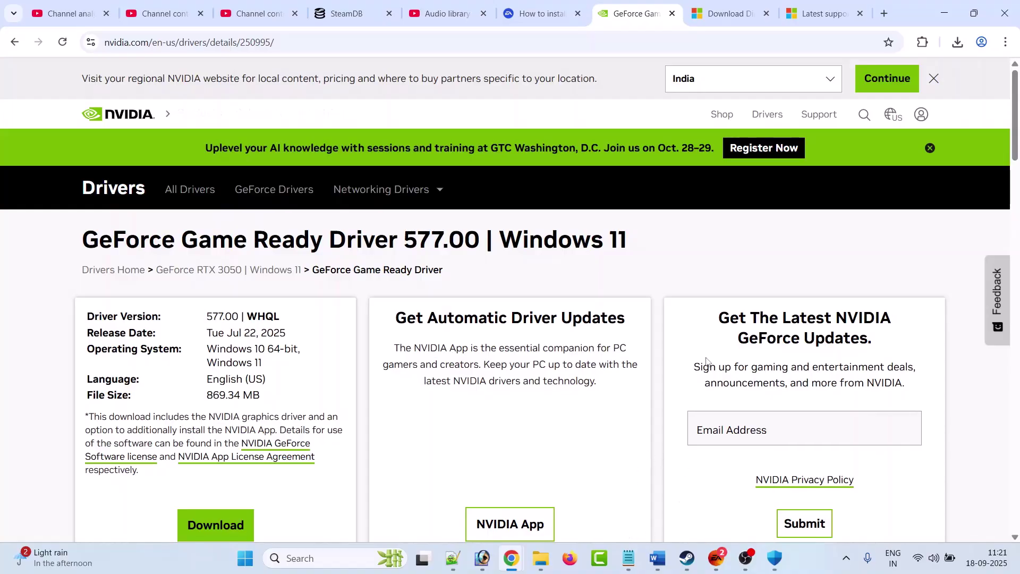
Step: Switch to the Word document and open its link to the AMD drivers and support page
click(657, 558)
drag(819, 373, 281, 372)
ctrl+click(319, 367)
scroll(416, 303, down, 2)
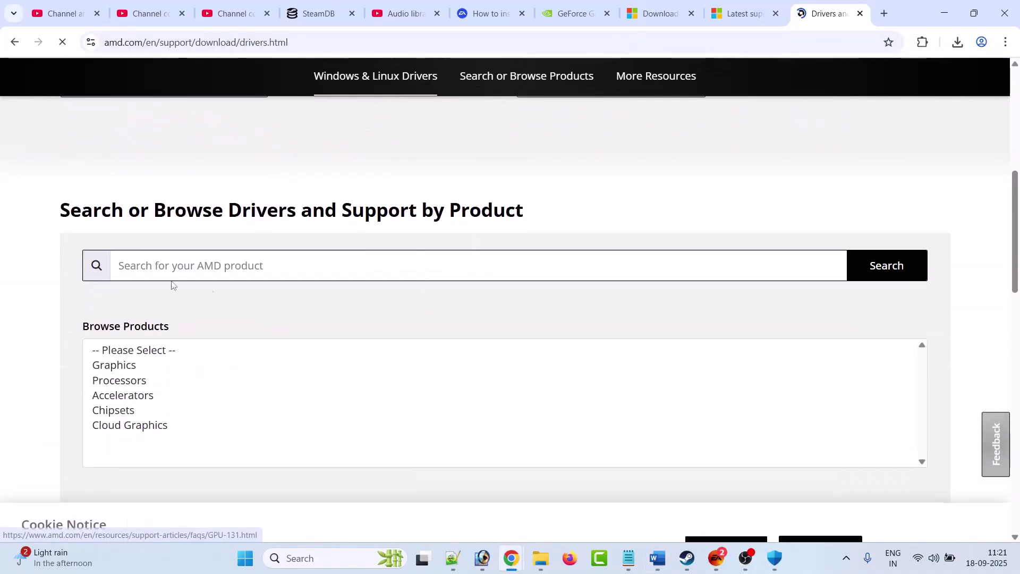
Step: Search for AMD Radeon™ RX 5300M on the AMD support page and open its previous drivers
click(219, 269)
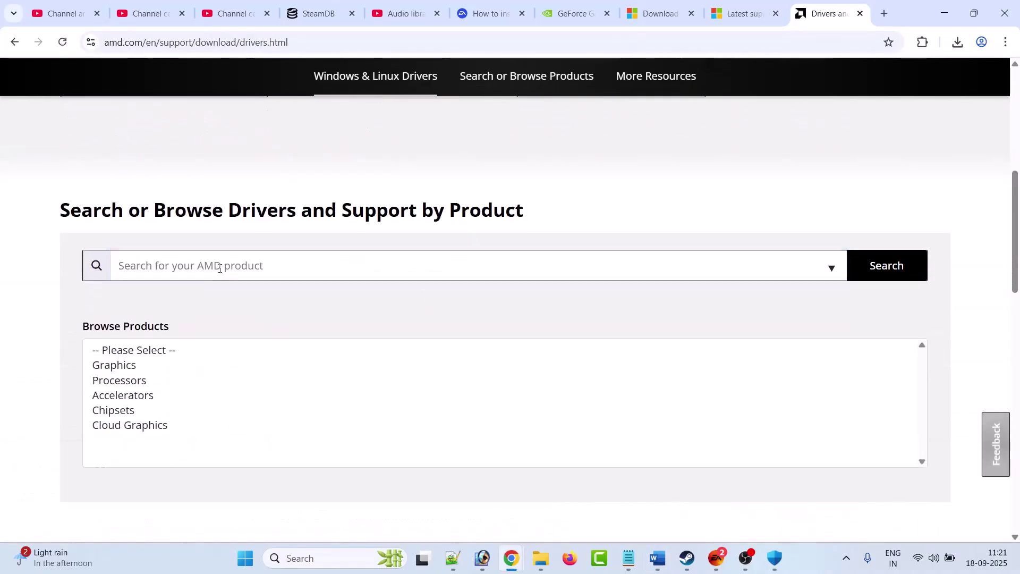
click(219, 269)
text(AMD Radeon™ RX 5300M)
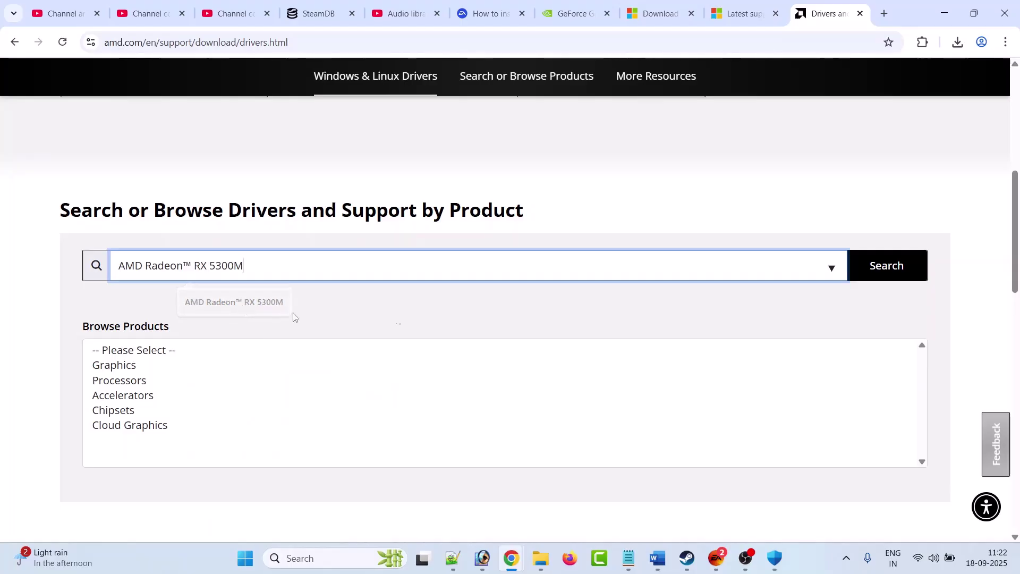
click(885, 266)
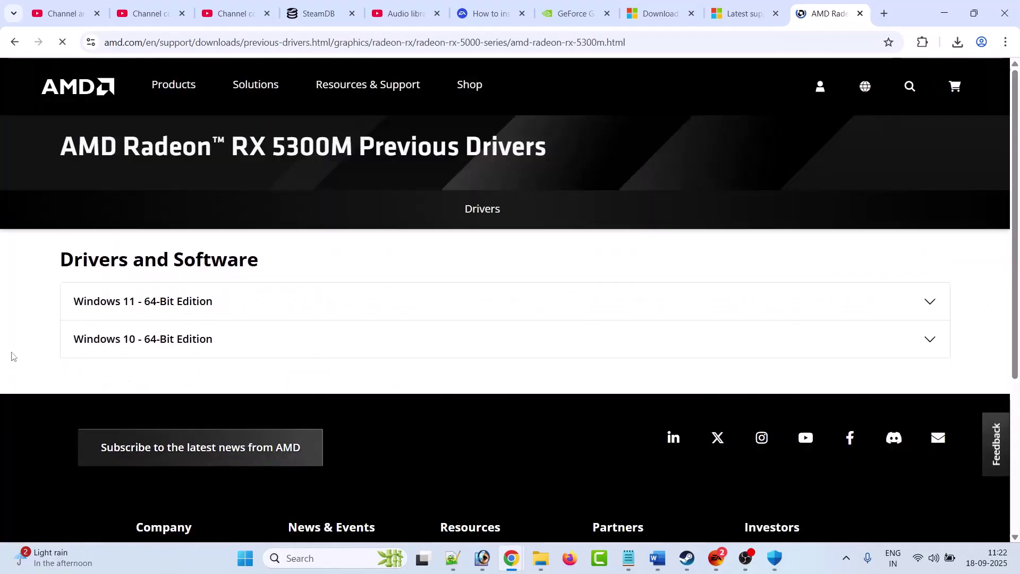
Step: Expand the Windows 11 - 64-Bit Edition drivers and locate the Adrenalin 25.5.1 release
click(137, 306)
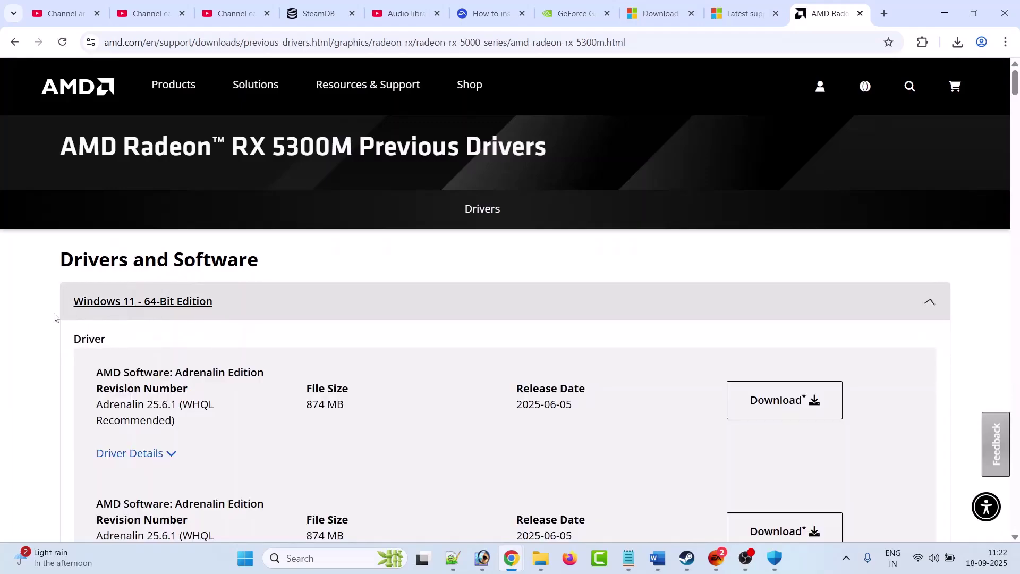
scroll(39, 349, down, 2)
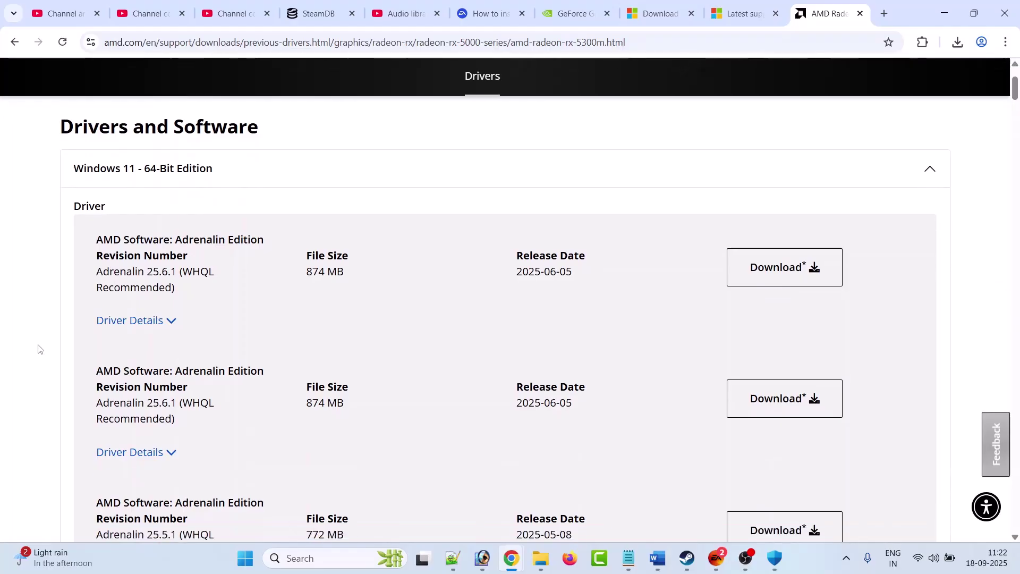
scroll(38, 349, down, 4)
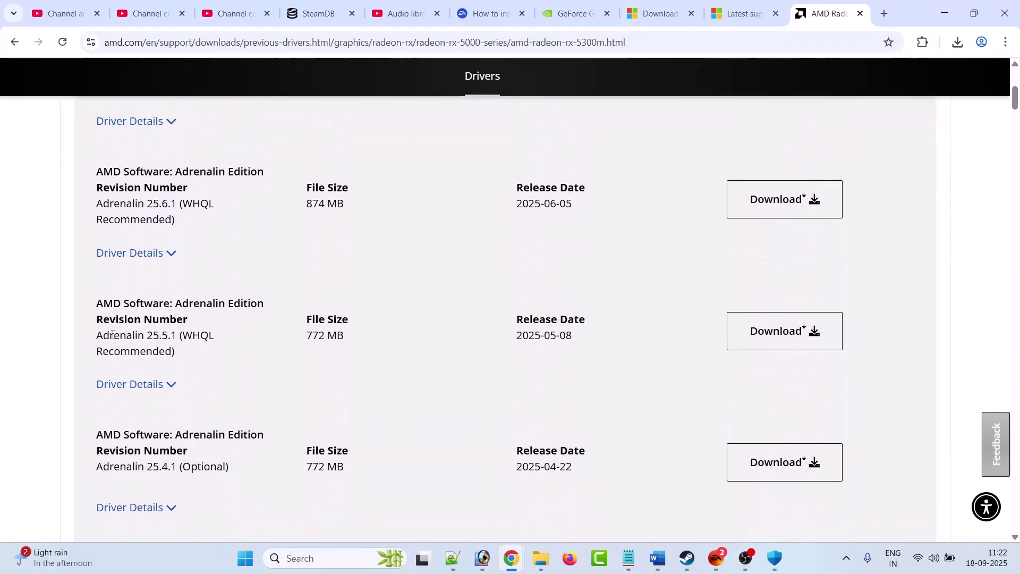
drag(147, 335, 177, 335)
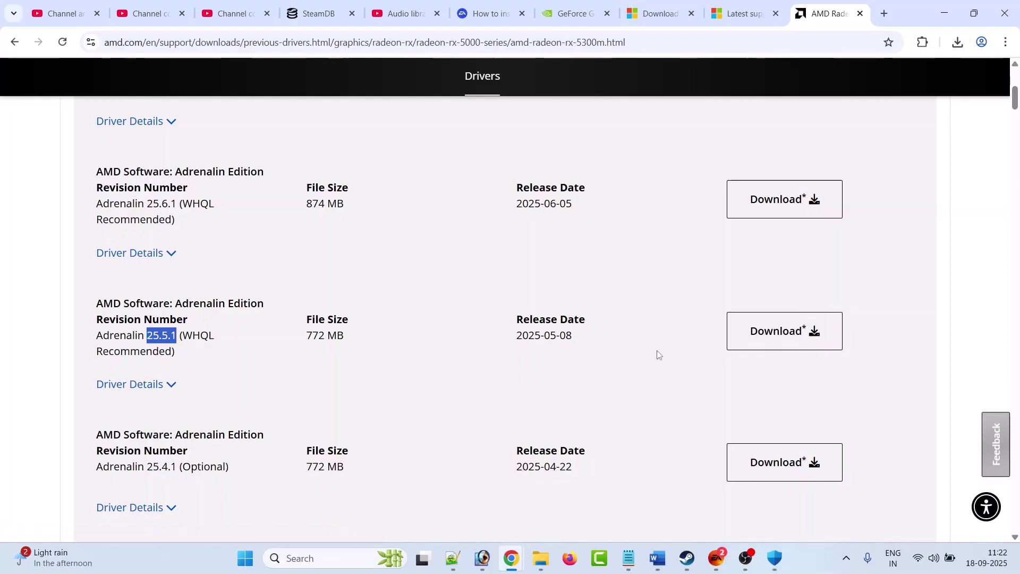
Step: Switch to Word, follow the Fix 10 DirectX link and download the English DirectX End-User Runtime Web Installer
click(687, 558)
click(658, 557)
scroll(352, 302, down, 3)
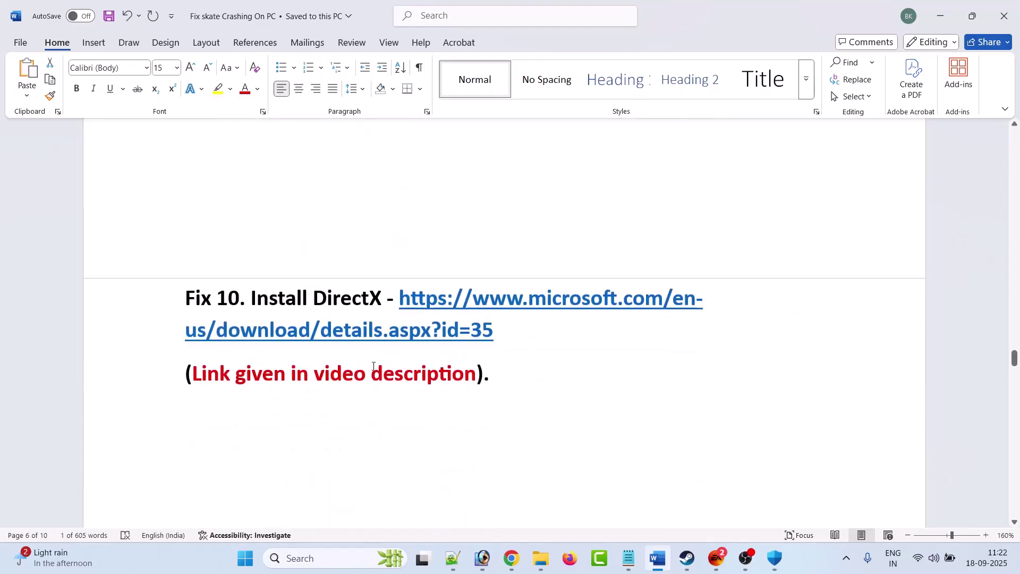
drag(508, 281, 400, 254)
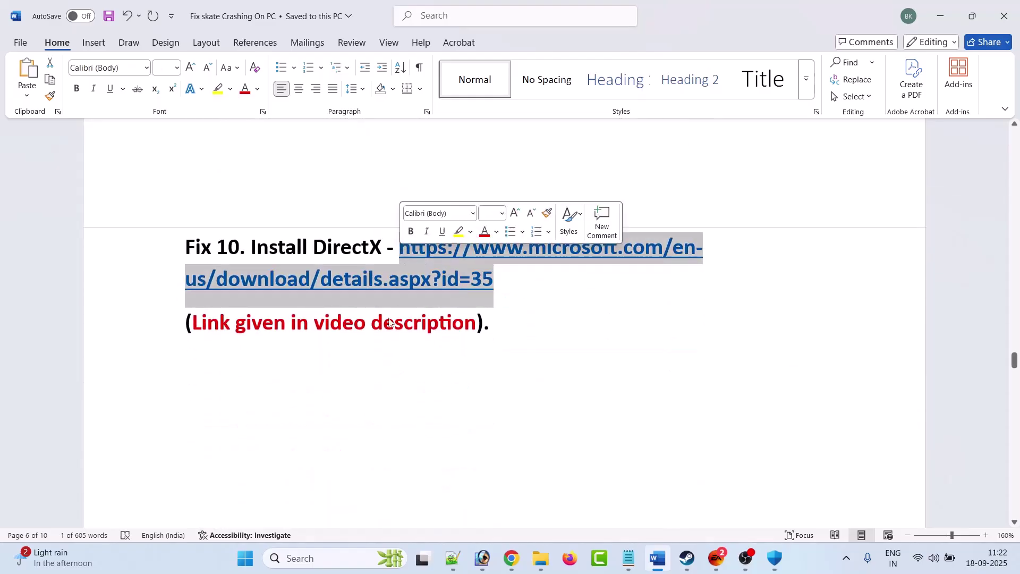
ctrl+click(403, 255)
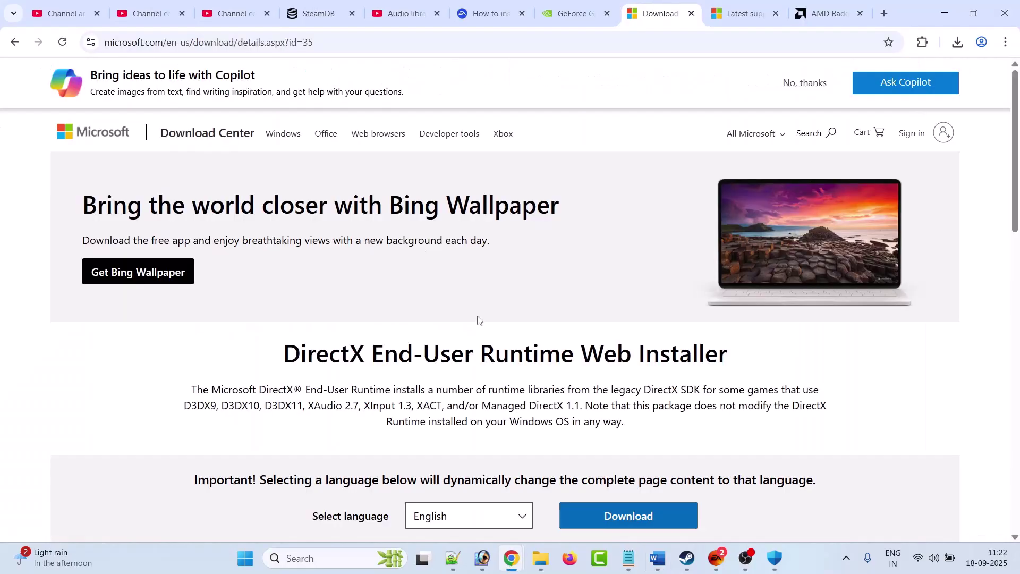
scroll(477, 319, down, 1)
click(603, 449)
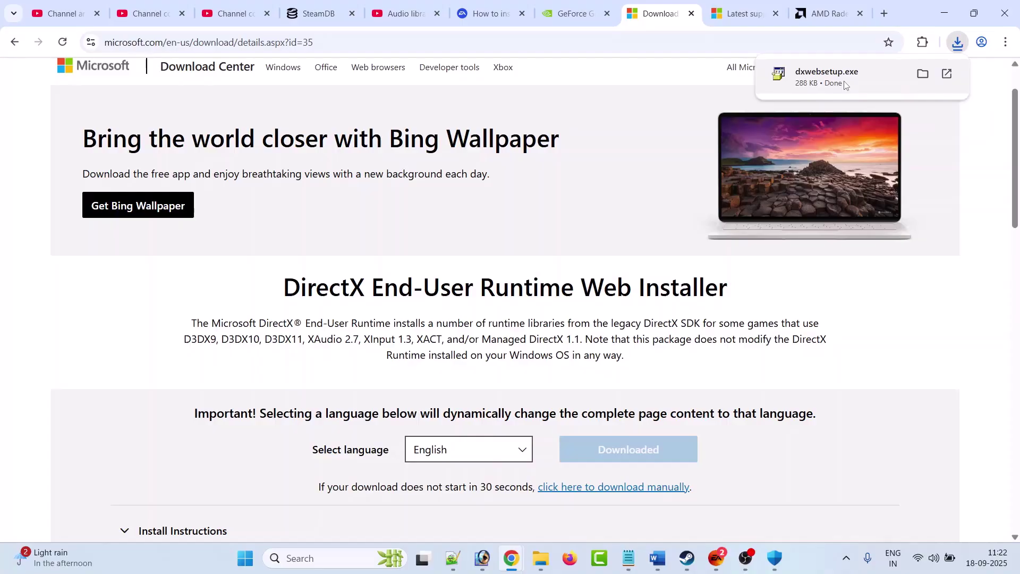
Step: Switch to Word and read Fix 11 about running the game as an administrator and in compatibility mode
click(657, 558)
scroll(438, 358, down, 5)
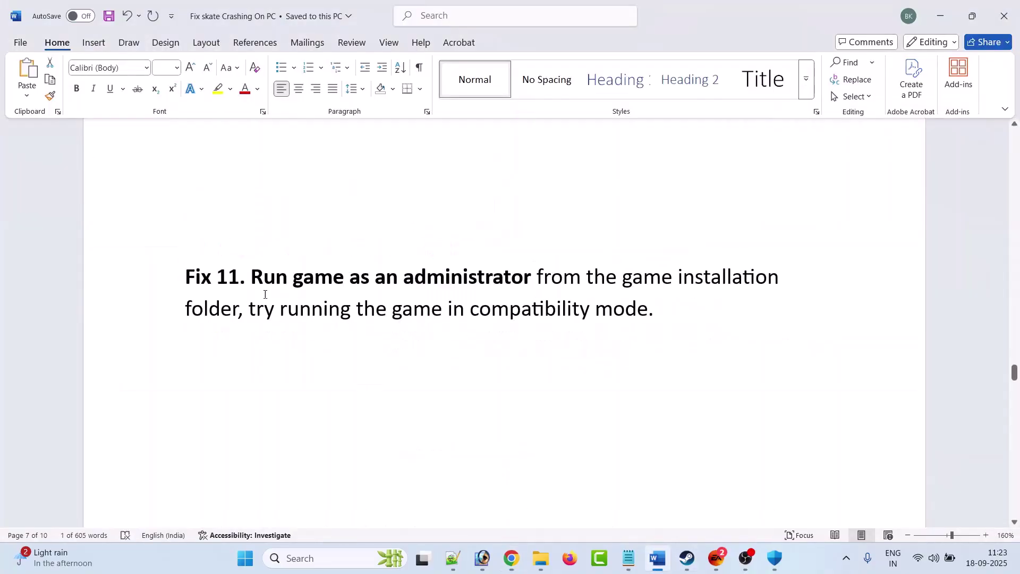
drag(252, 277, 712, 357)
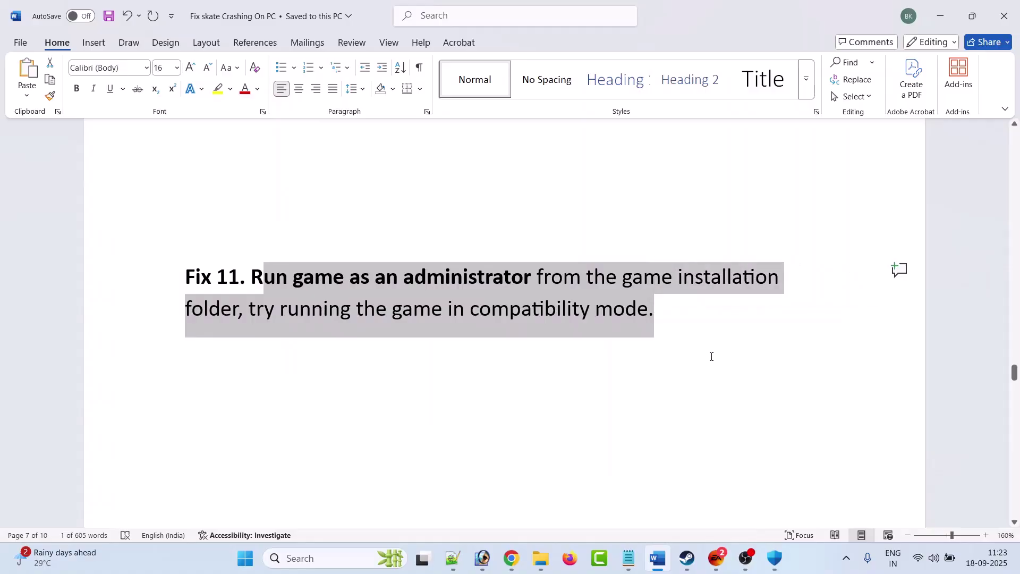
click(712, 356)
Step: Switch to Steam and open the local installation folder of skate
click(687, 558)
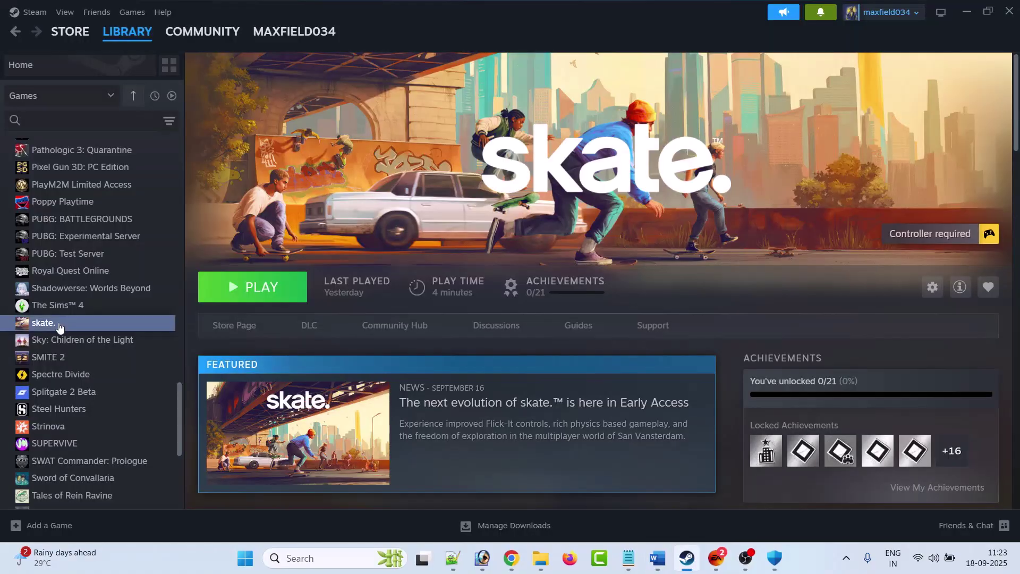
right_click(59, 325)
mouse_move(104, 402)
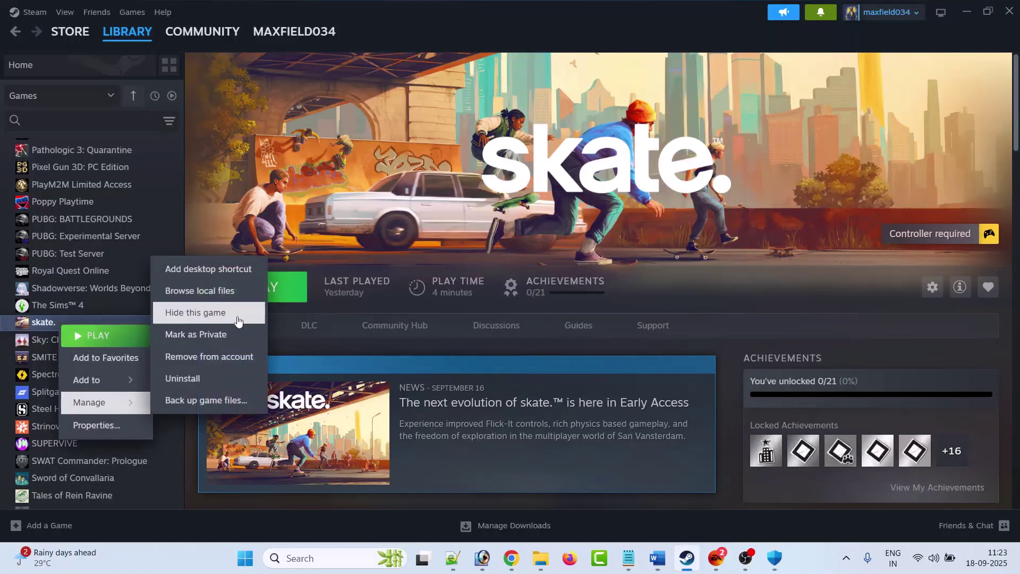
click(234, 291)
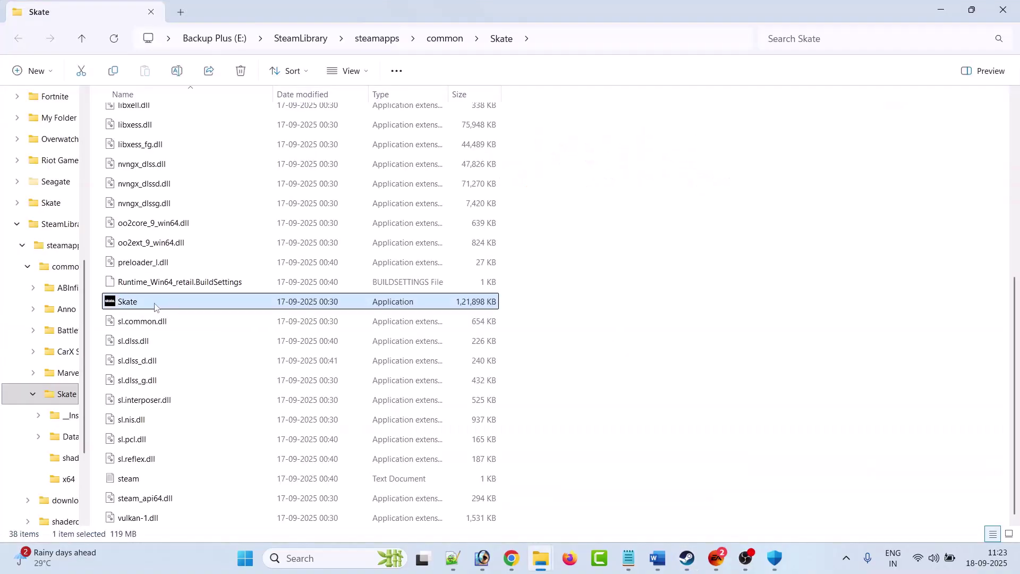
Step: Open the compatibility properties of the Skate application and apply running it as an administrator
right_click(155, 307)
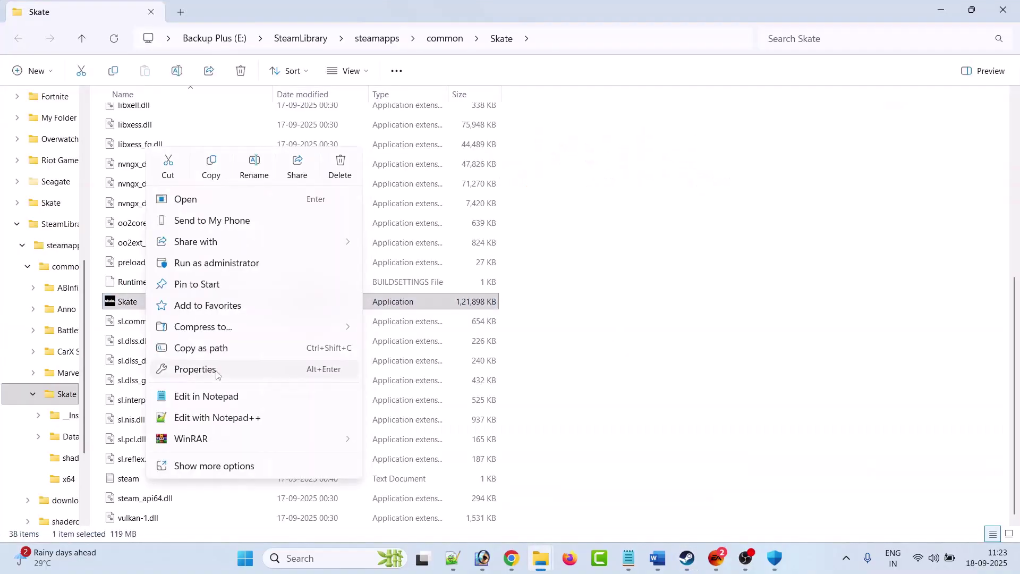
click(217, 368)
drag(269, 191, 281, 123)
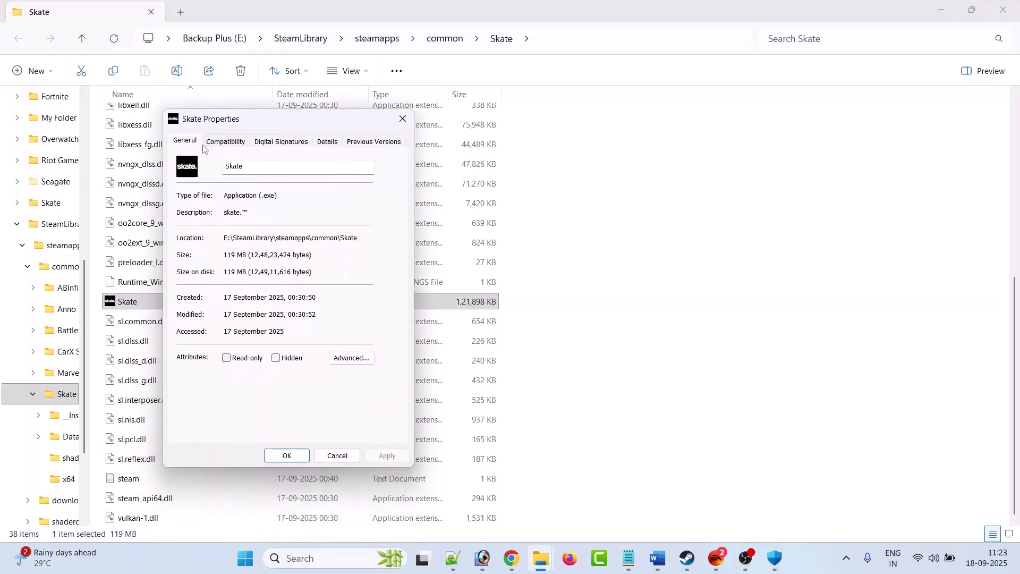
click(224, 143)
click(187, 350)
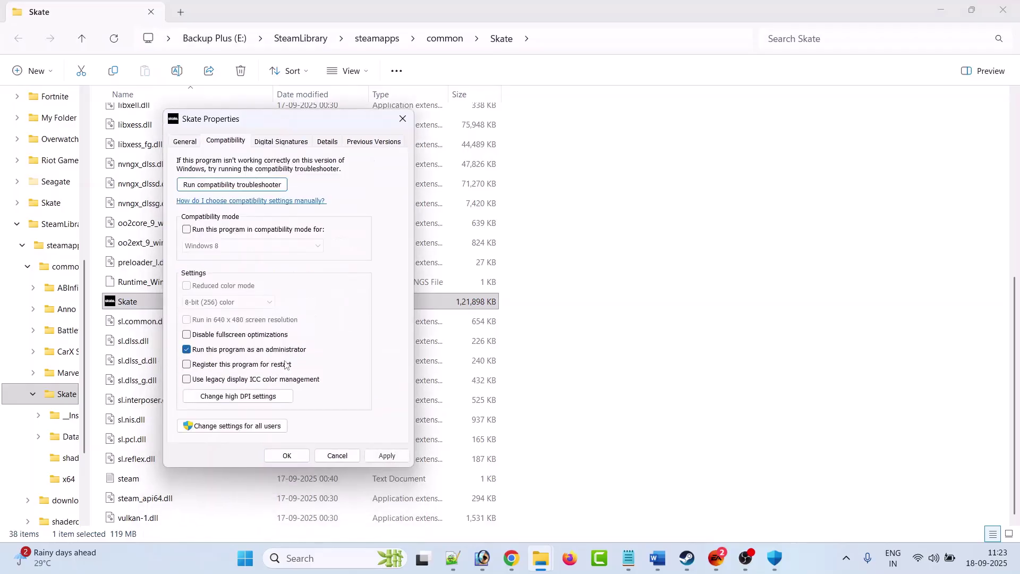
click(387, 455)
Step: Enable compatibility mode for Windows 8 on the Skate application and apply it
click(186, 229)
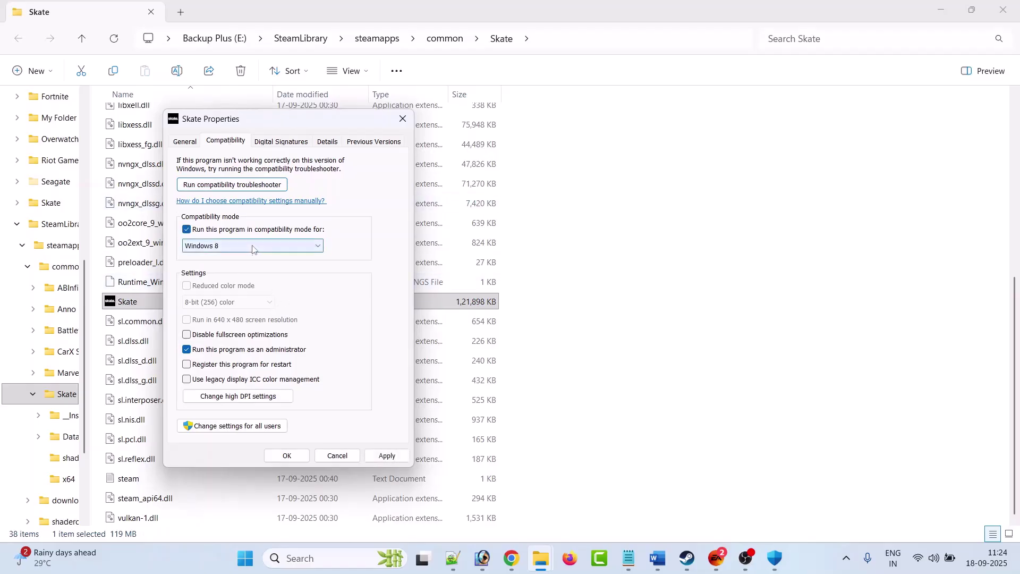
click(321, 246)
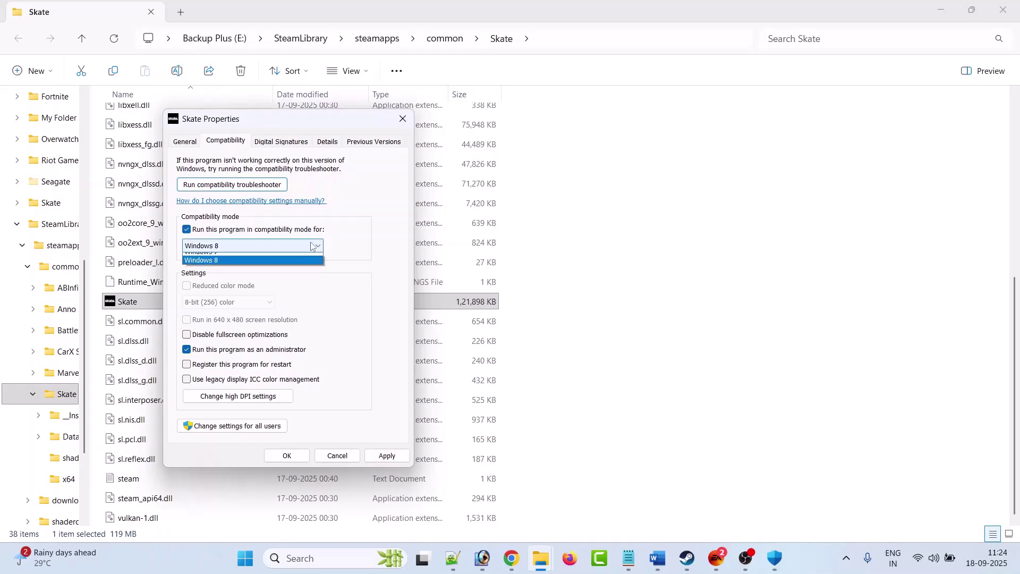
click(223, 292)
click(387, 456)
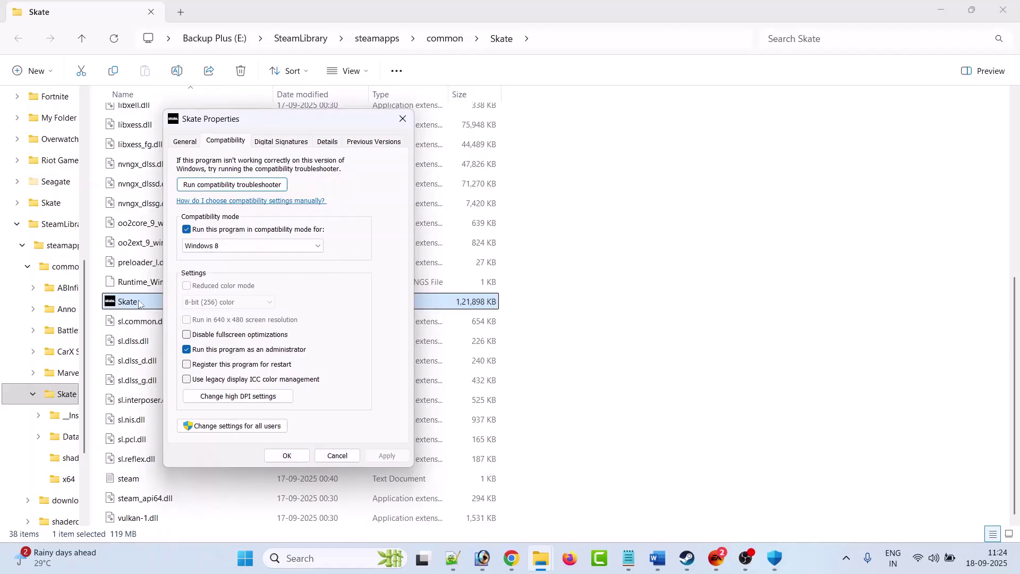
Step: Change the Skate application's compatibility mode to Windows 7, apply it and confirm the properties
click(265, 246)
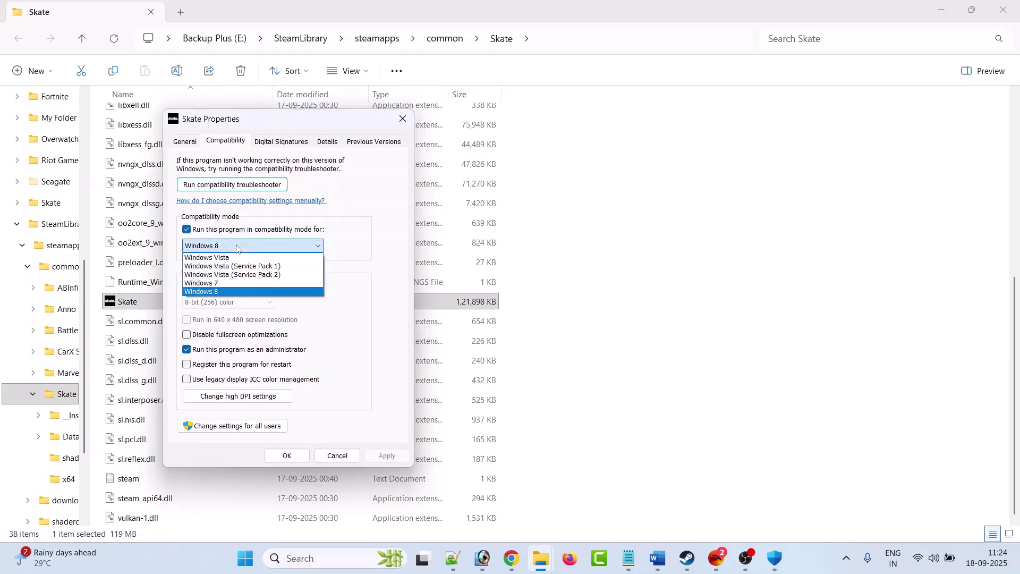
click(223, 283)
click(395, 458)
click(282, 457)
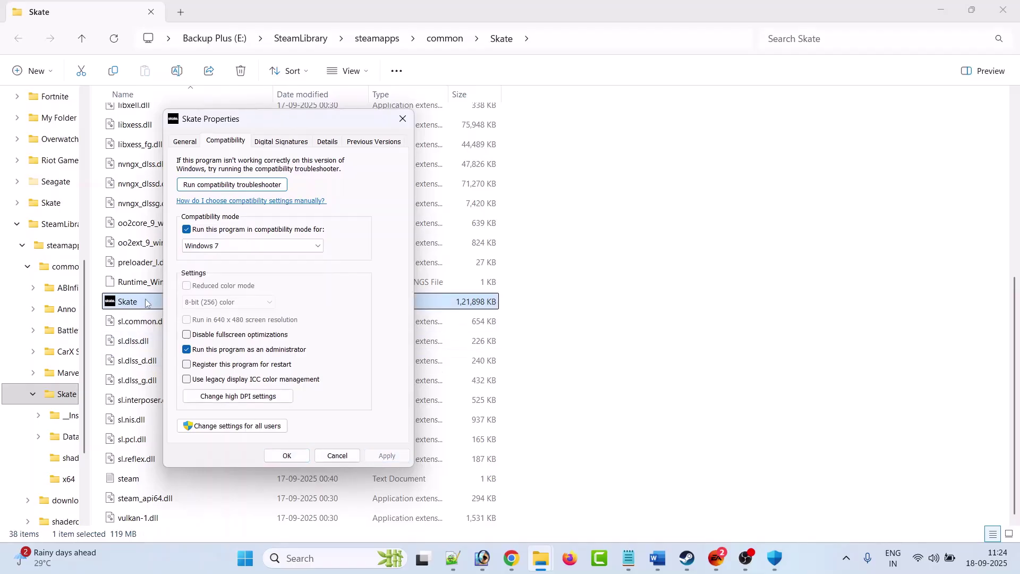
Step: Disable fullscreen optimizations for the Skate application, apply the change and confirm the properties
click(187, 335)
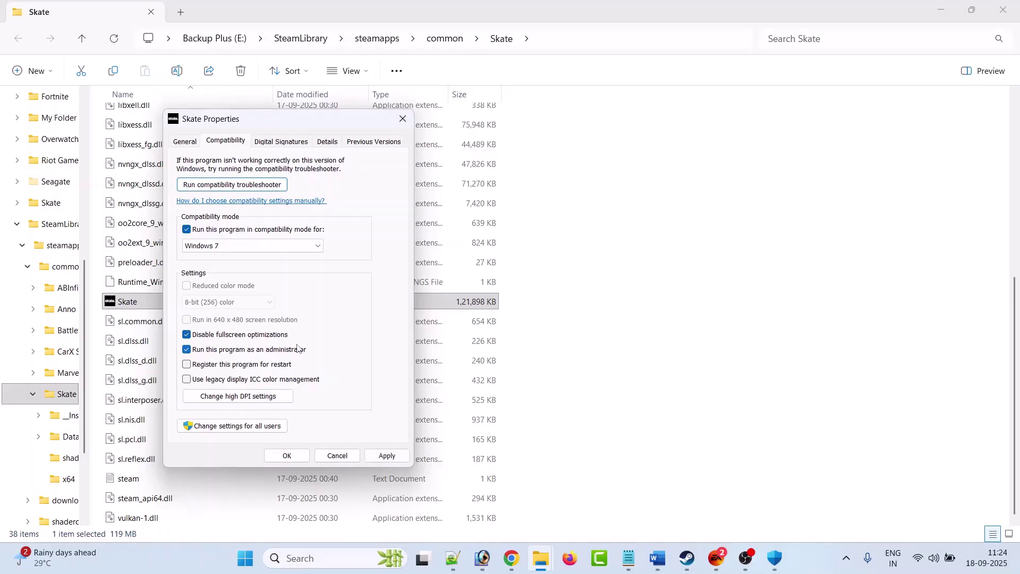
click(386, 455)
click(286, 456)
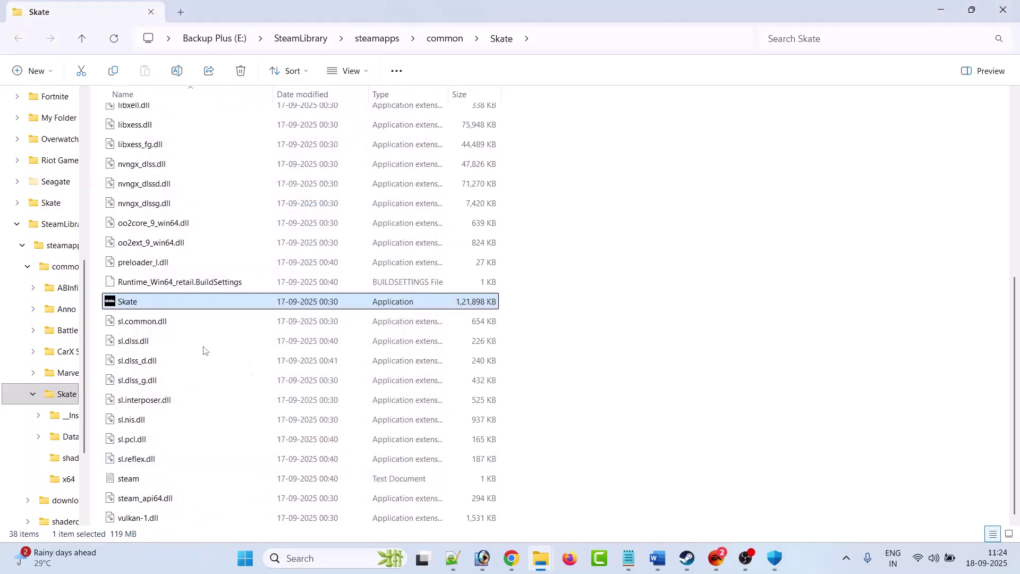
Step: Reopen the Skate application's compatibility properties, turn off compatibility mode and the disabling of fullscreen optimizations, and apply the changes
right_click(152, 303)
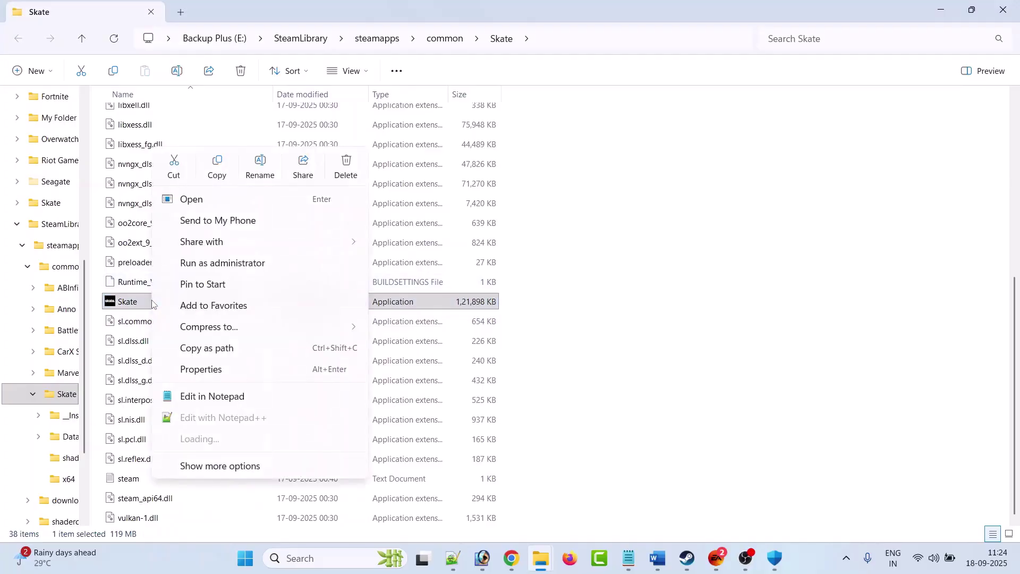
click(218, 369)
click(230, 213)
drag(277, 190, 310, 64)
click(243, 182)
click(242, 287)
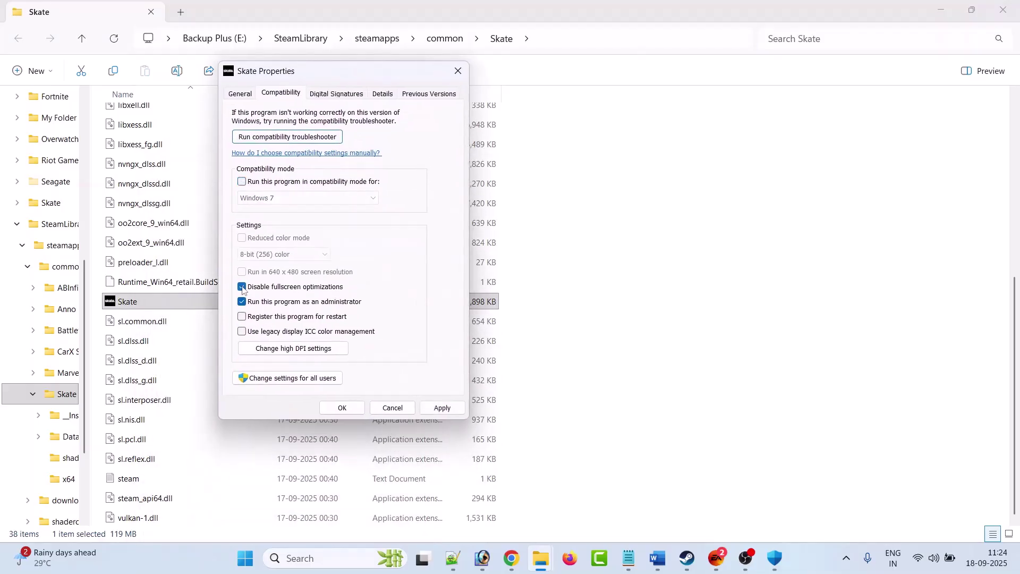
click(442, 407)
click(343, 408)
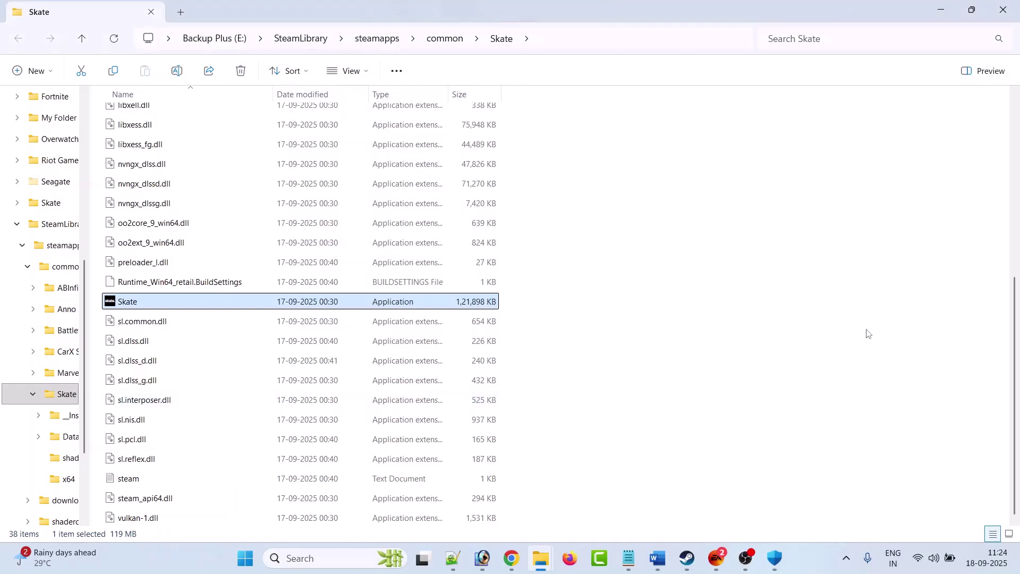
Step: Switch to the Word document and review Fix 12 about allowing the game exe through controlled folder access and the firewall
click(655, 566)
scroll(414, 291, down, 5)
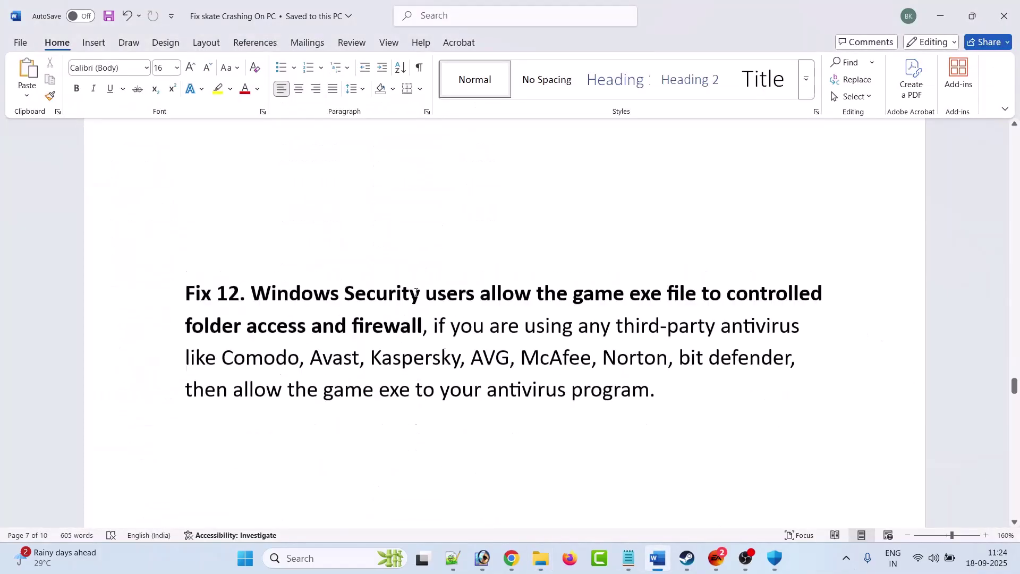
drag(251, 256, 422, 287)
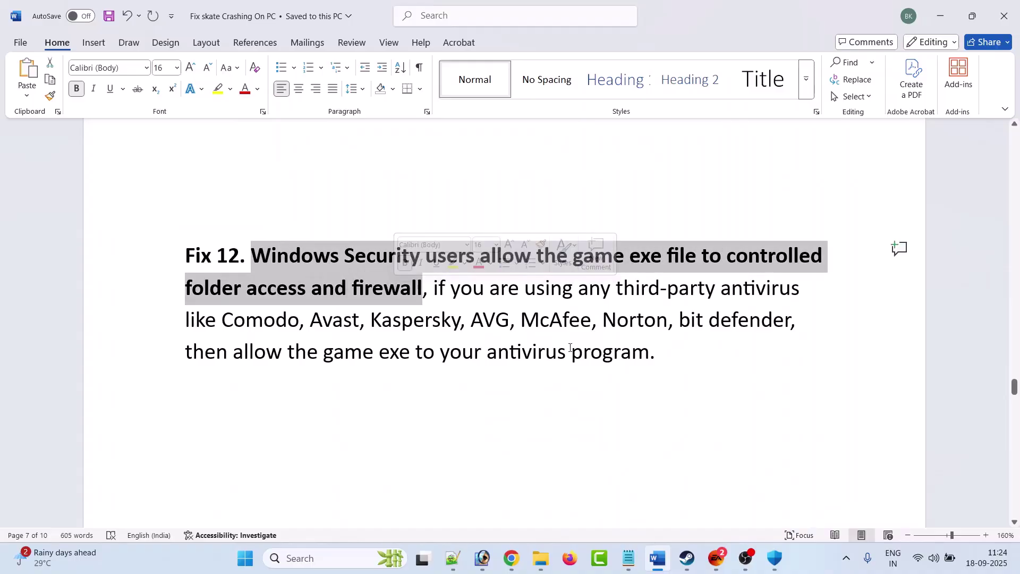
click(324, 414)
Step: Open Windows Security and, under ransomware protection, show the apps allowed through Controlled folder access
click(327, 555)
text(windo)
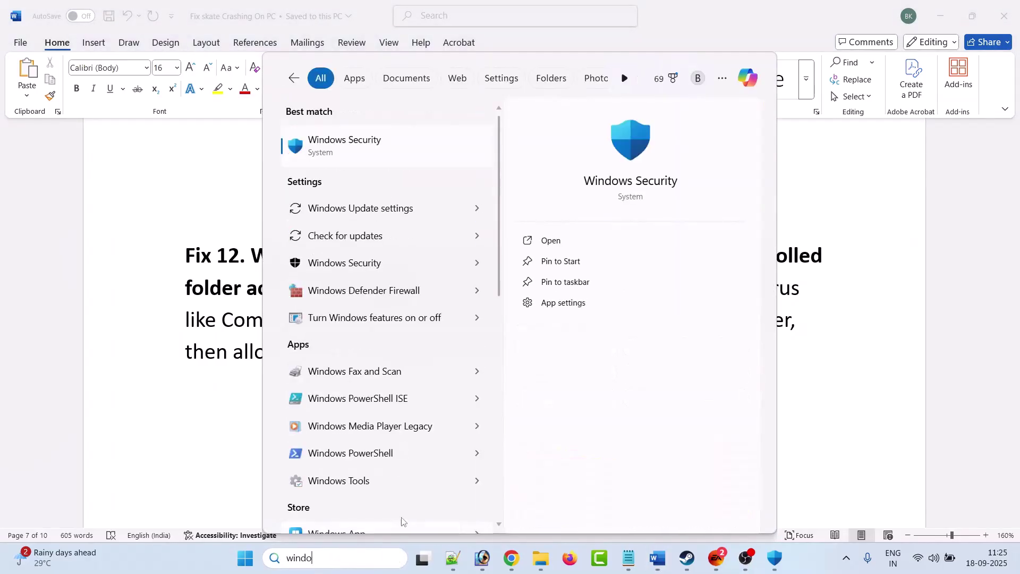
click(678, 236)
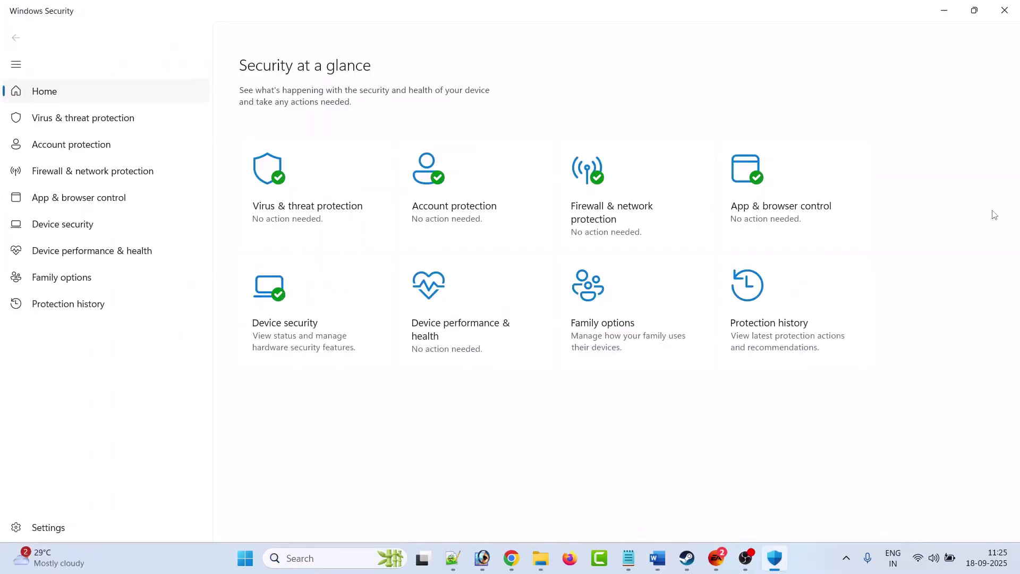
click(306, 214)
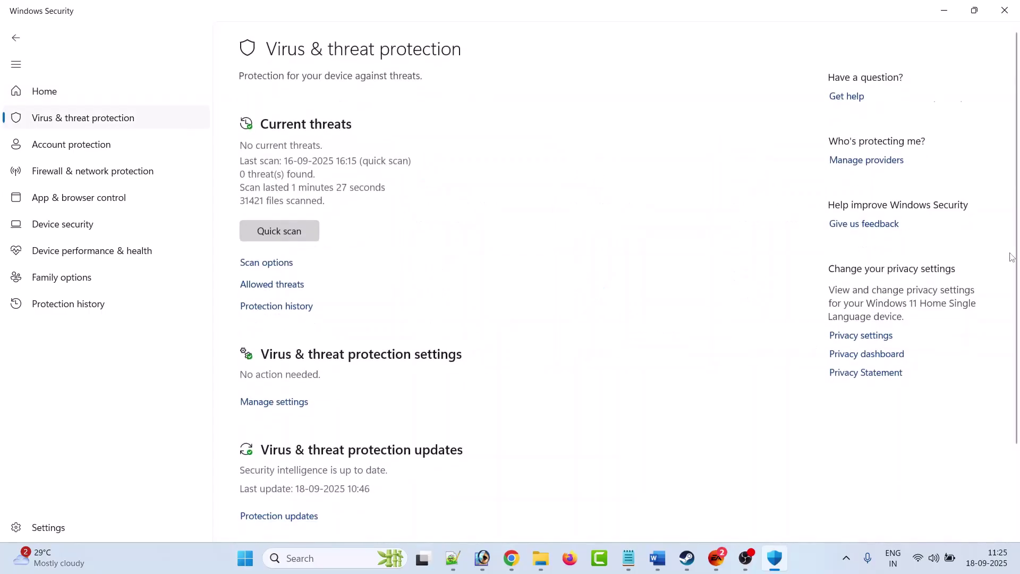
scroll(586, 260, down, 3)
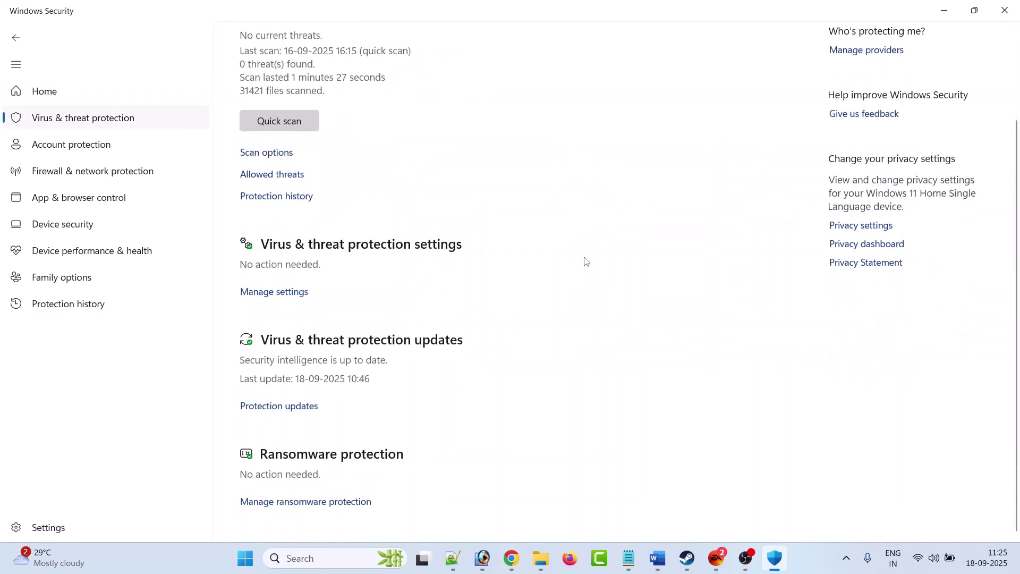
click(315, 504)
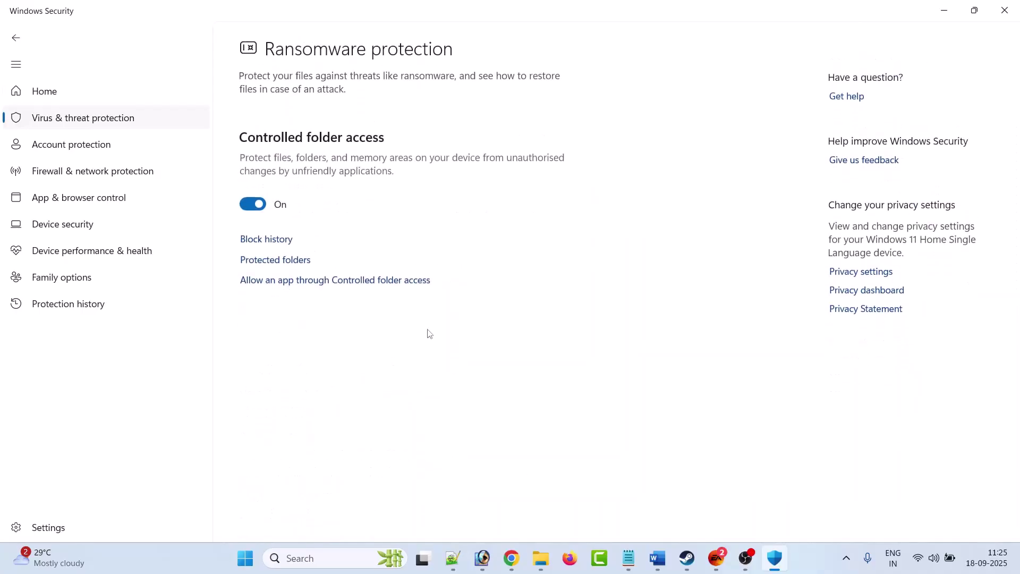
click(333, 282)
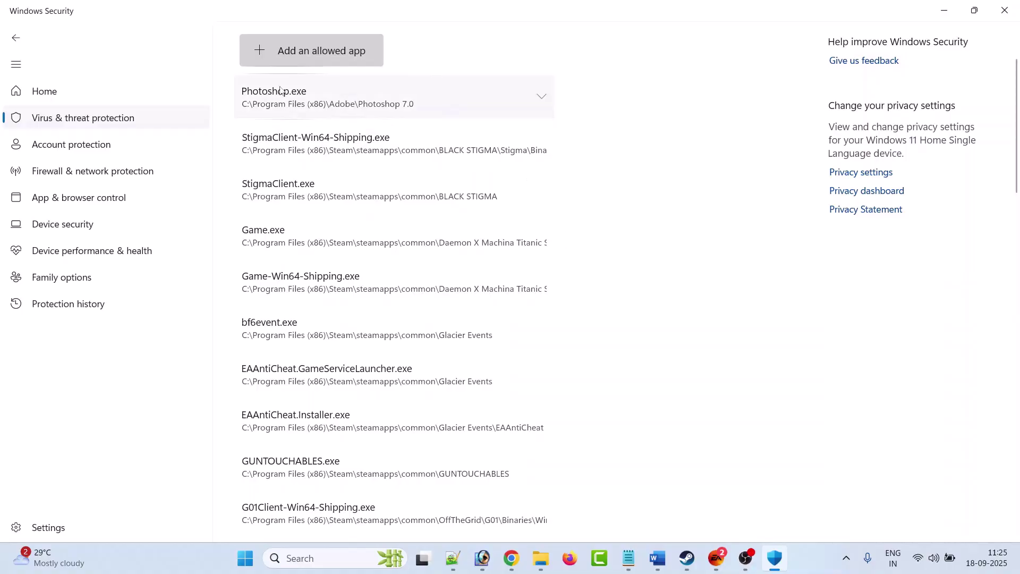
Step: Add the Skate application from the steamapps\common\Skate folder to the apps allowed through Controlled folder access
click(260, 54)
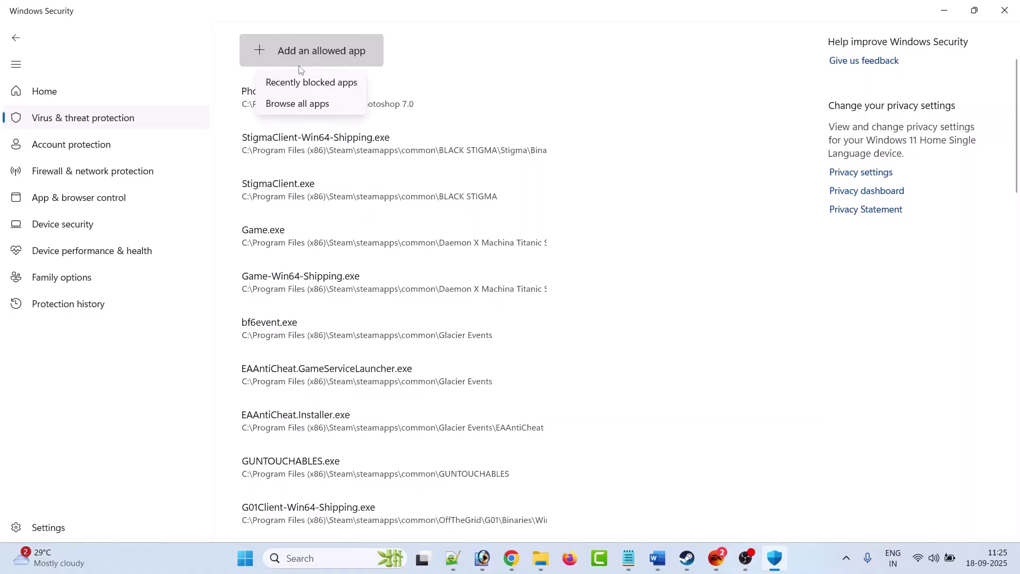
click(310, 104)
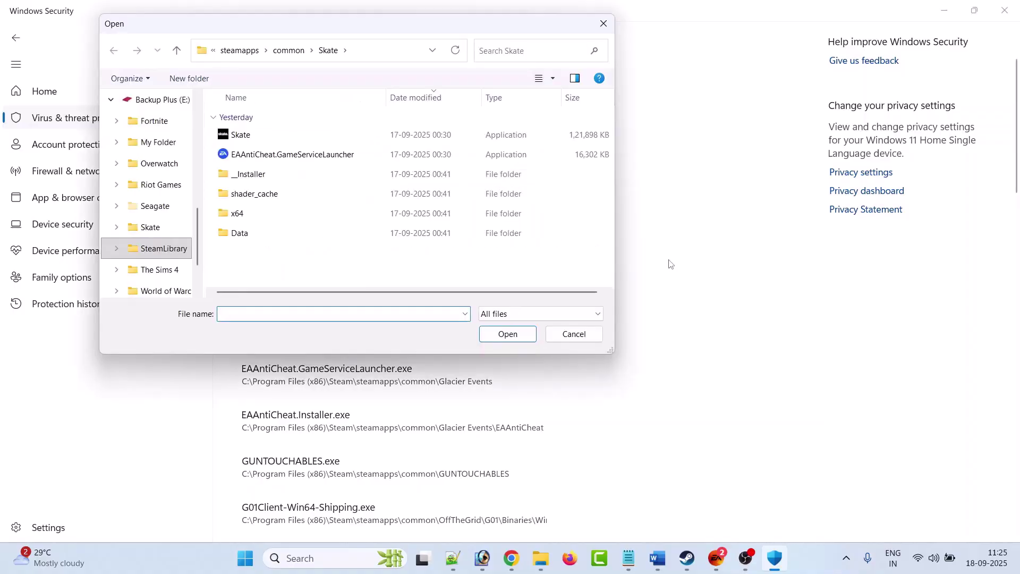
click(288, 50)
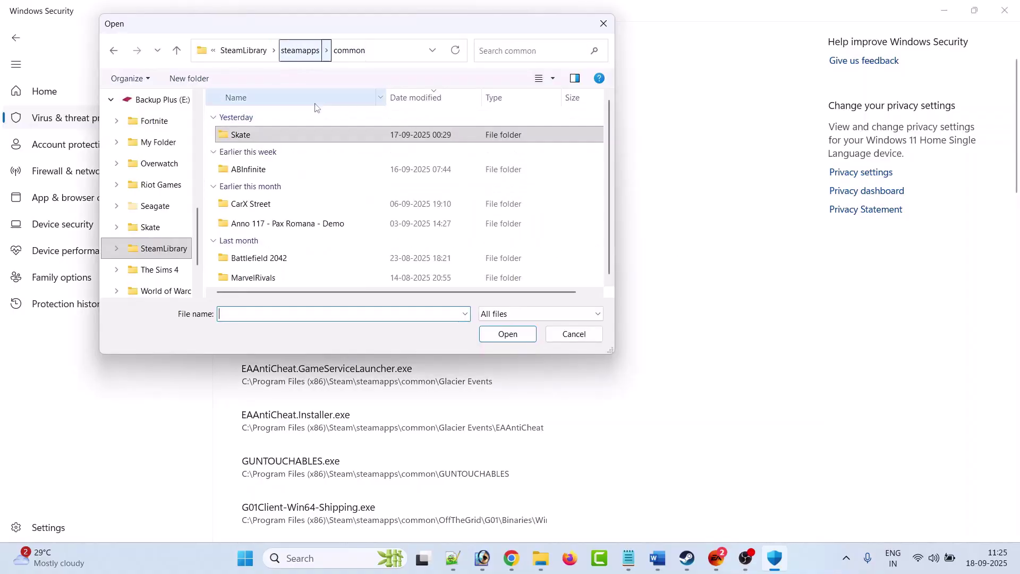
double_click(265, 137)
click(265, 138)
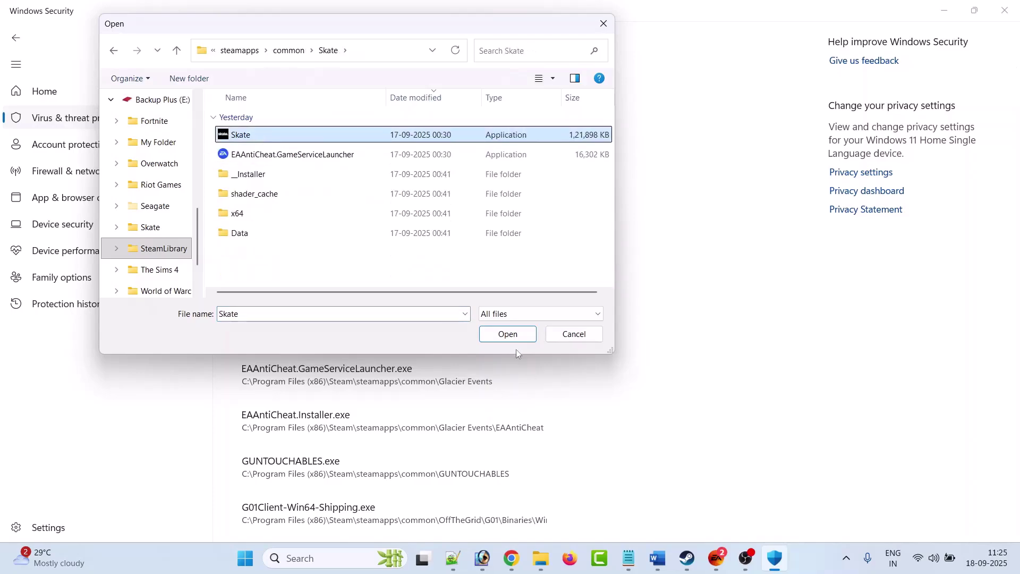
click(508, 335)
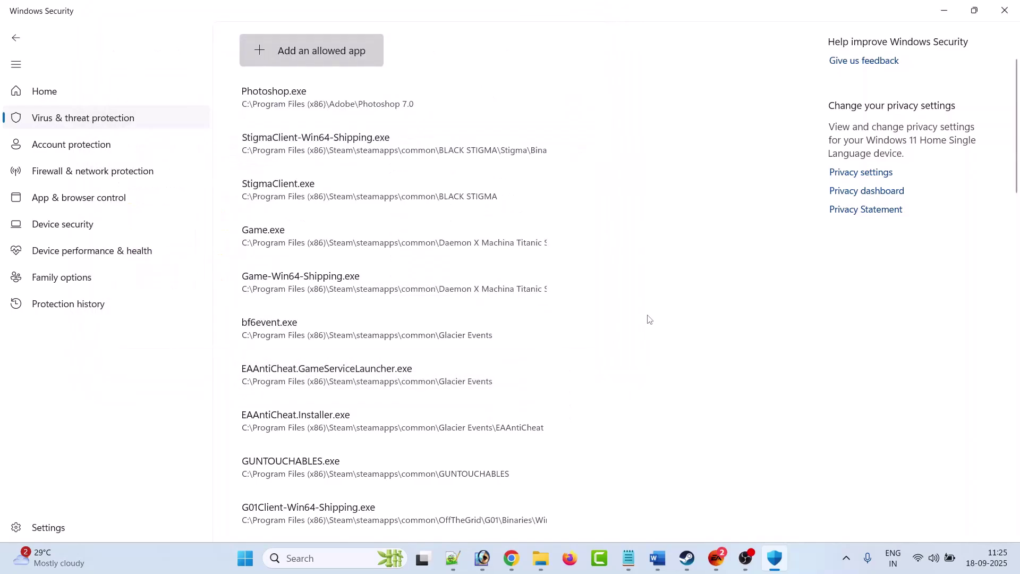
Step: Return to the Windows Security home page and open the firewall's allowed apps list with its settings unlocked for changes
click(16, 38)
click(18, 40)
click(17, 40)
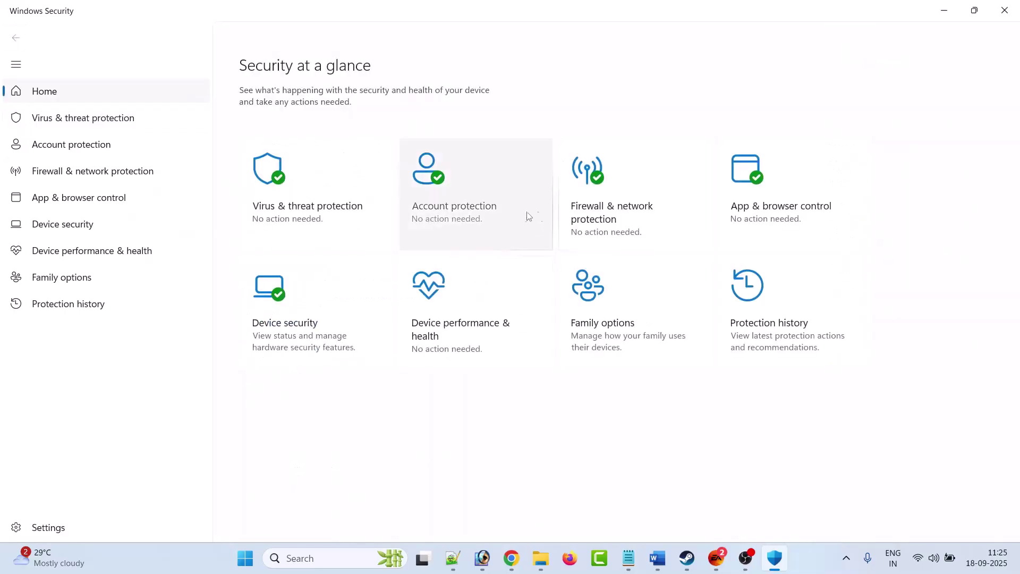
click(632, 218)
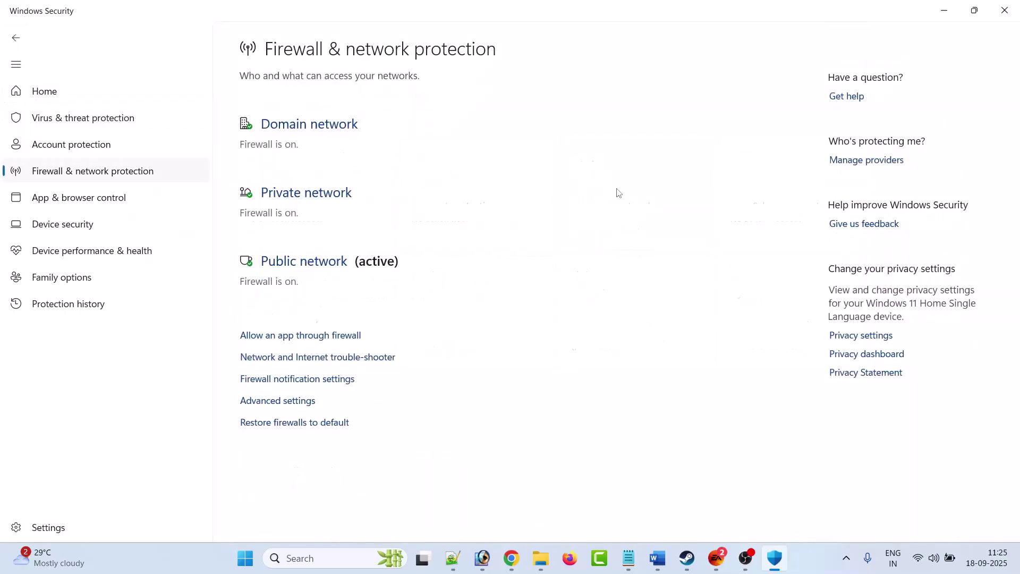
click(329, 340)
click(664, 103)
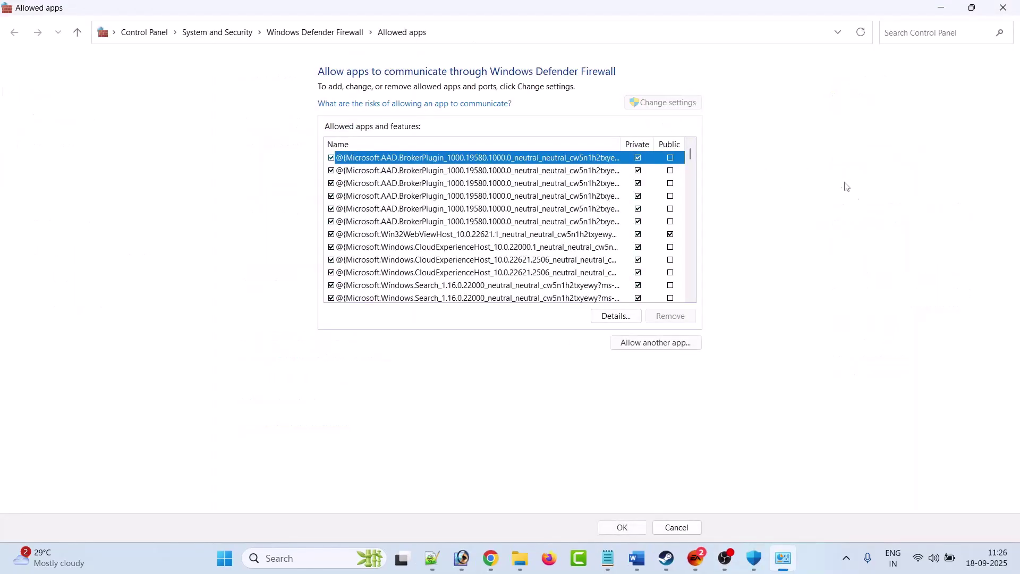
Step: Try to add the Skate application from the steamapps\common\Skate folder to the firewall's allowed apps
click(664, 344)
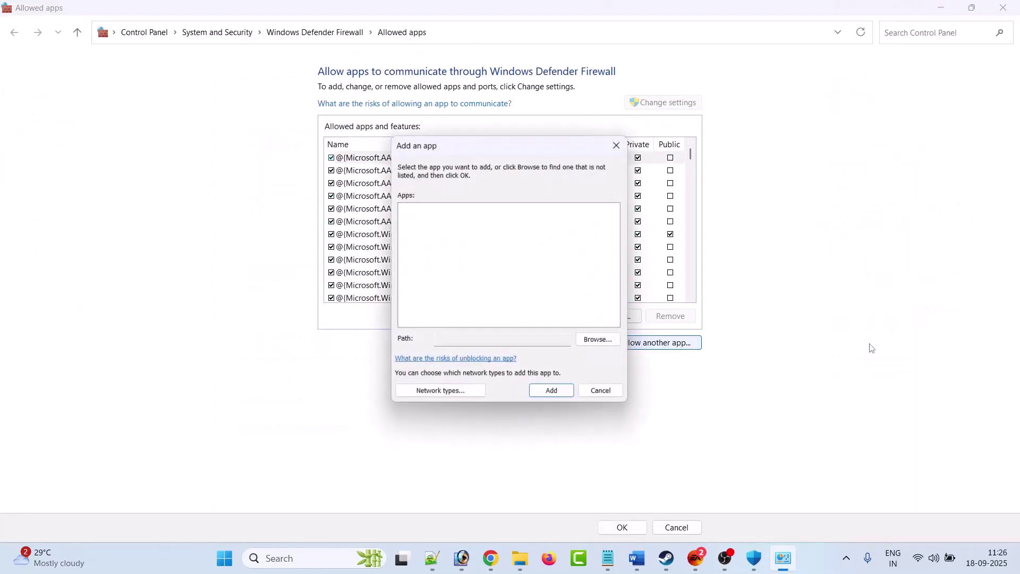
click(606, 340)
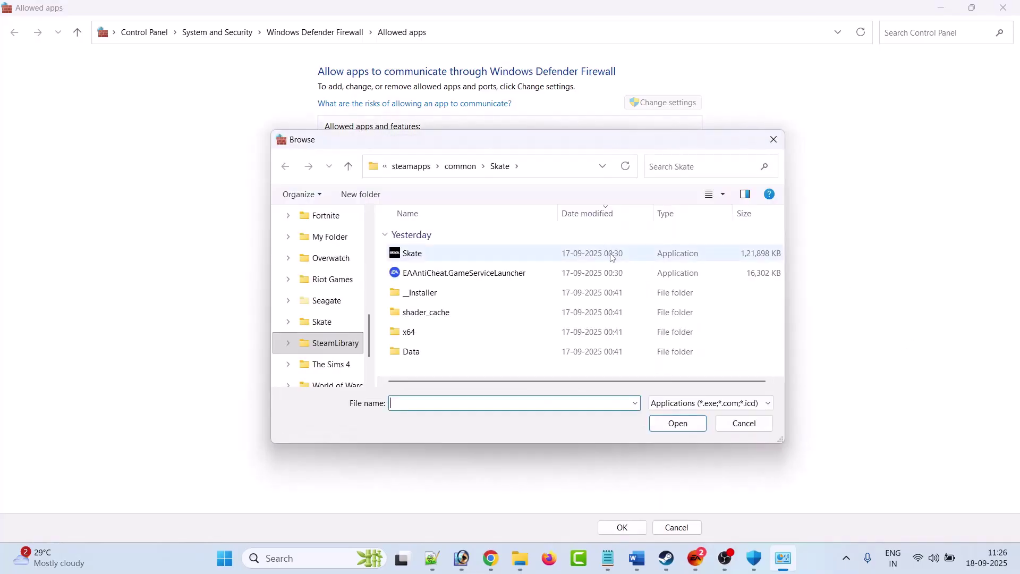
click(468, 167)
click(485, 252)
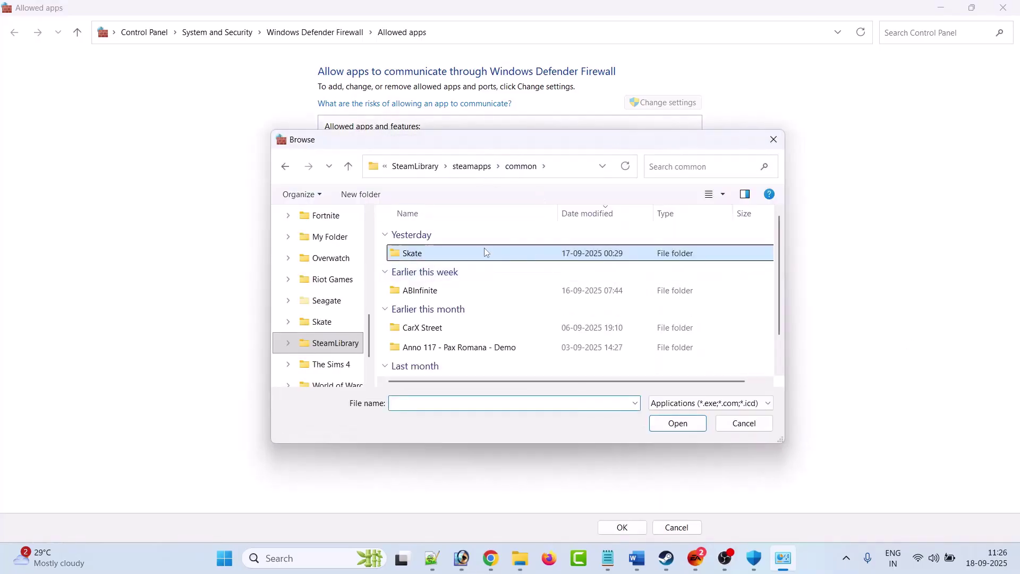
double_click(432, 253)
click(421, 255)
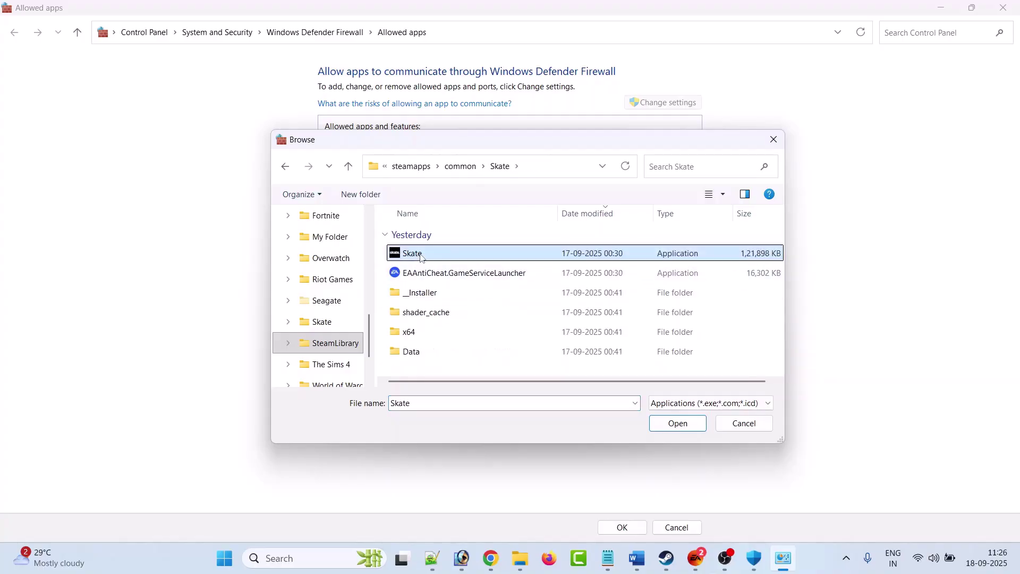
click(676, 423)
key(Return)
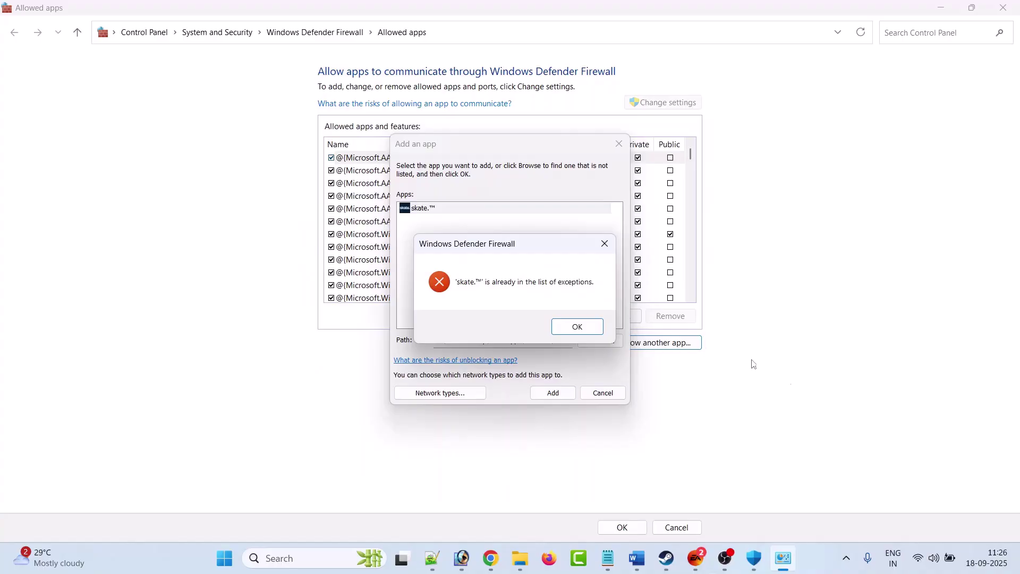
click(581, 334)
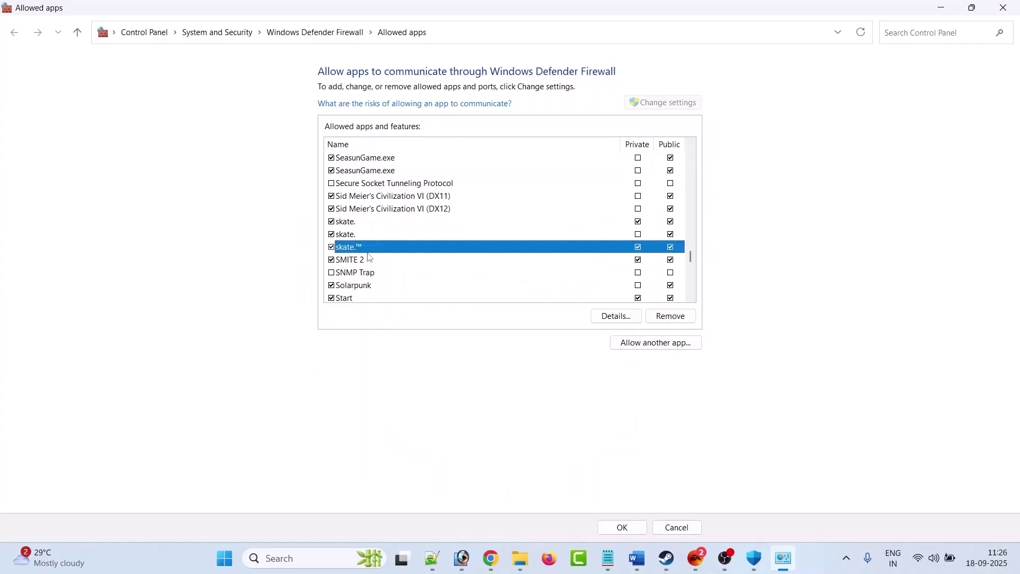
Step: Select the first skate. entry in the firewall's allowed apps list and confirm the list
click(360, 226)
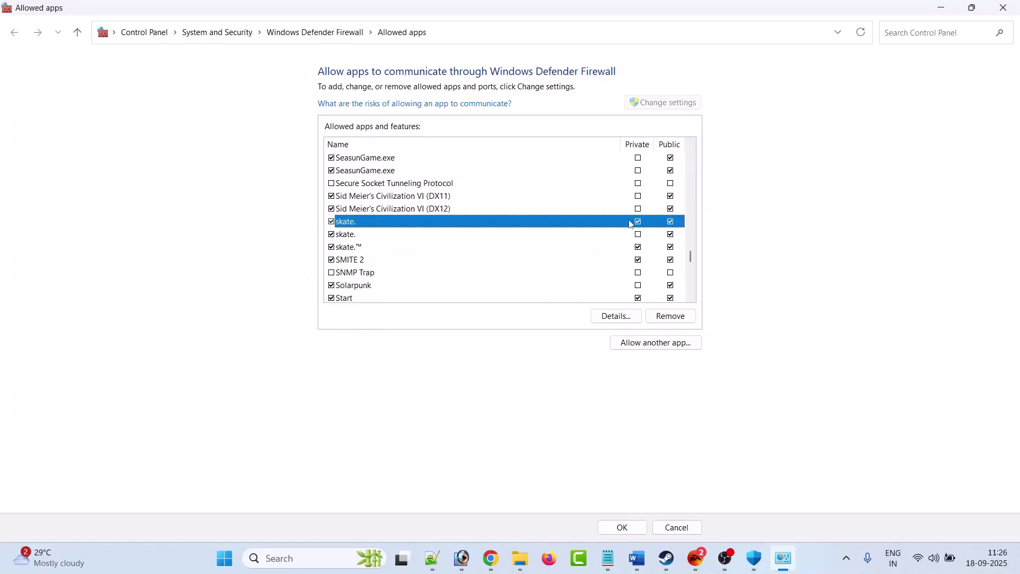
click(627, 528)
Step: Switch back to the Word document and review Fix 13 about running the game on the dedicated graphics card
click(659, 559)
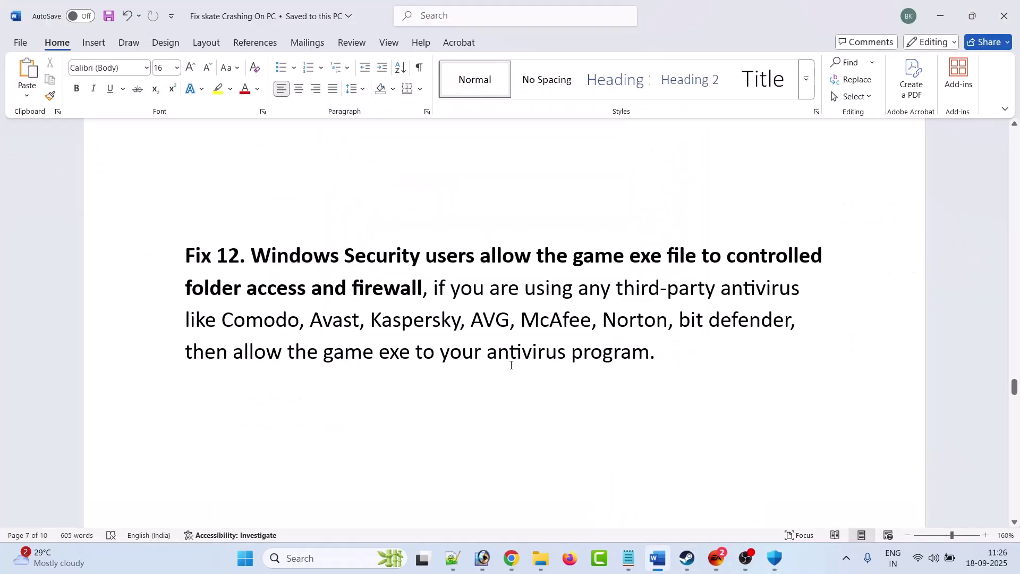
scroll(535, 261, down, 1)
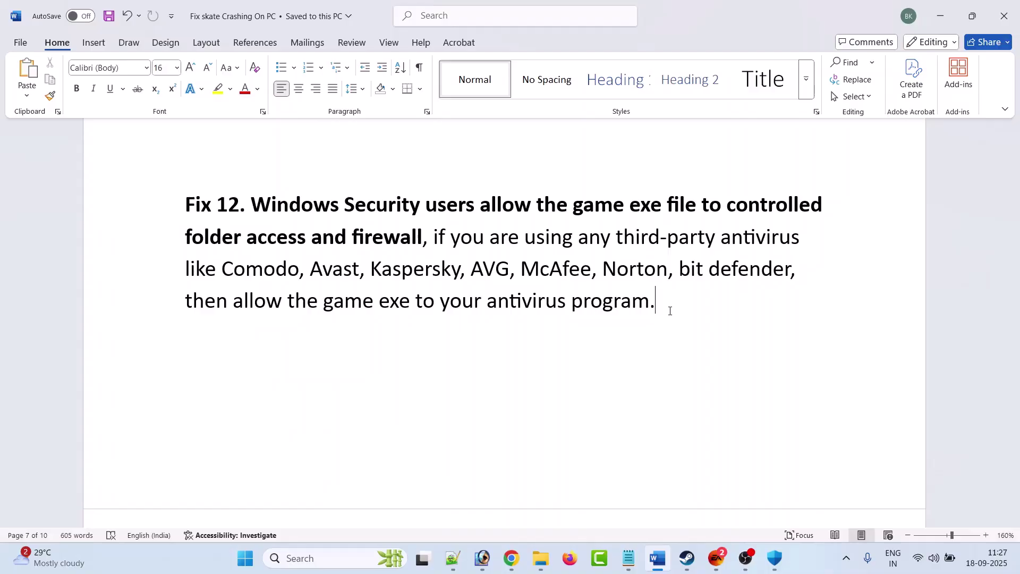
scroll(670, 311, down, 5)
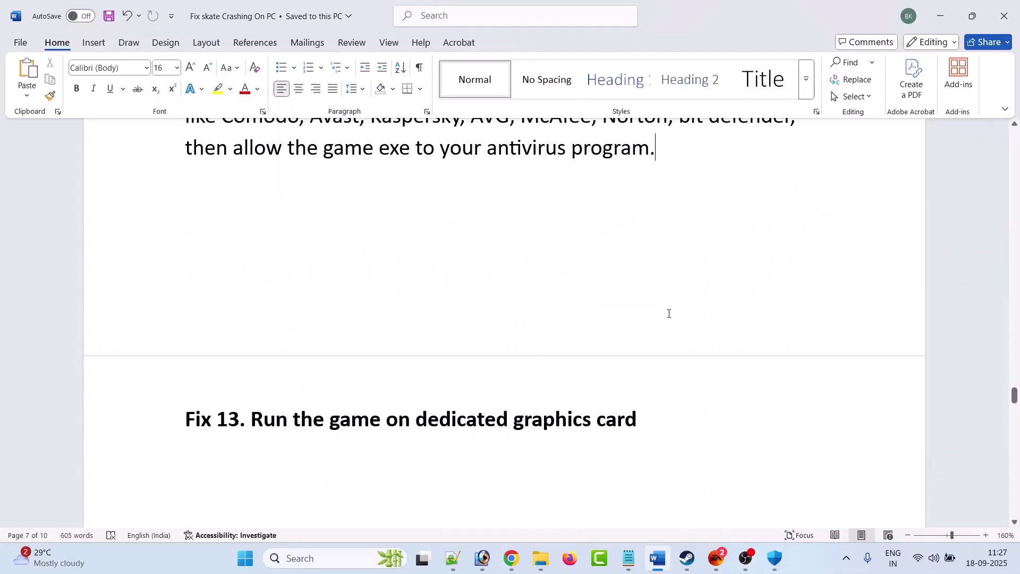
drag(643, 317, 178, 326)
click(467, 422)
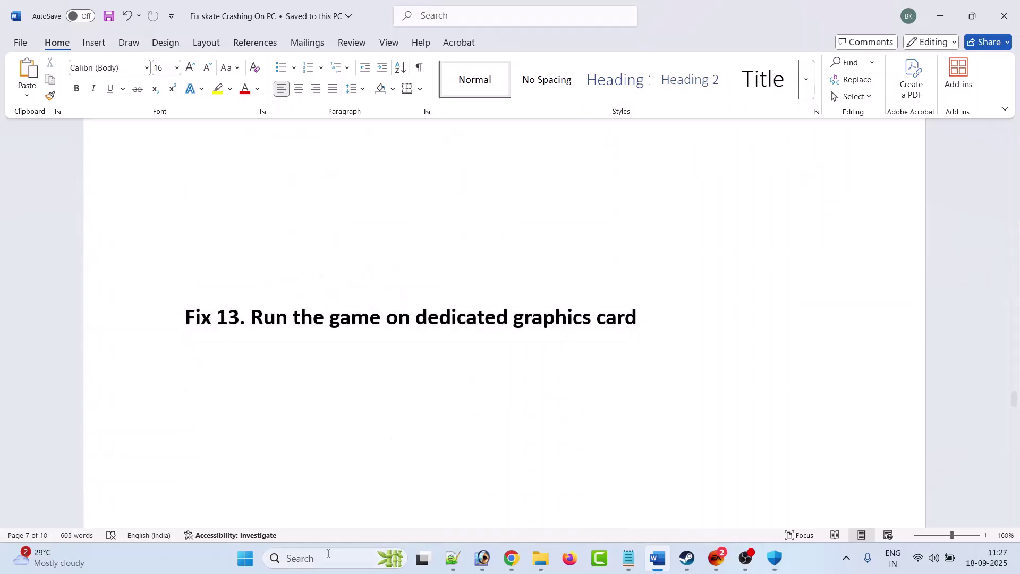
Step: Search Windows for the Graphics settings and open them
click(328, 555)
text(graphi)
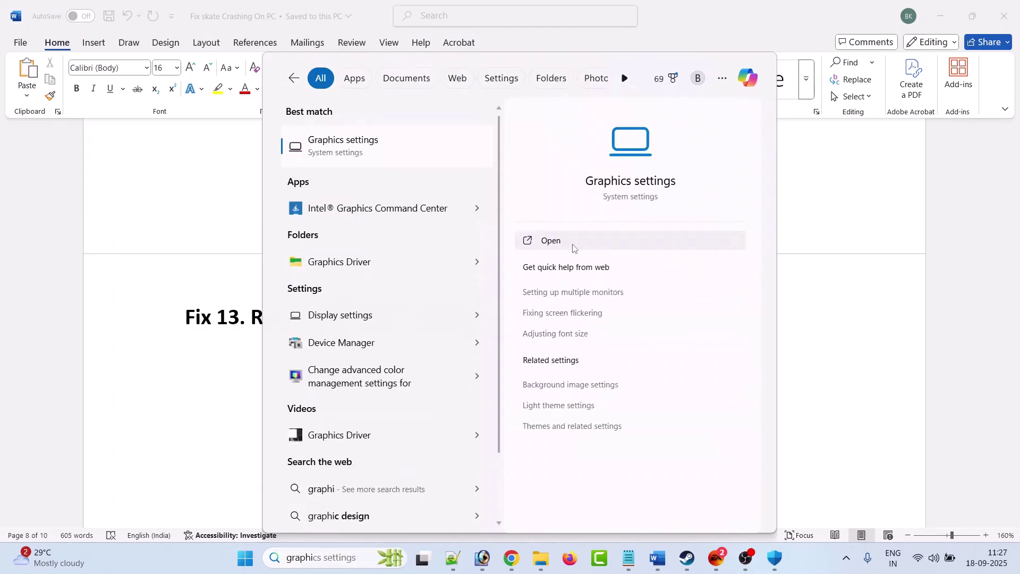
click(572, 249)
Step: Add the Skate application from the steamapps\common\Skate folder to the custom graphics settings as a desktop app
click(765, 318)
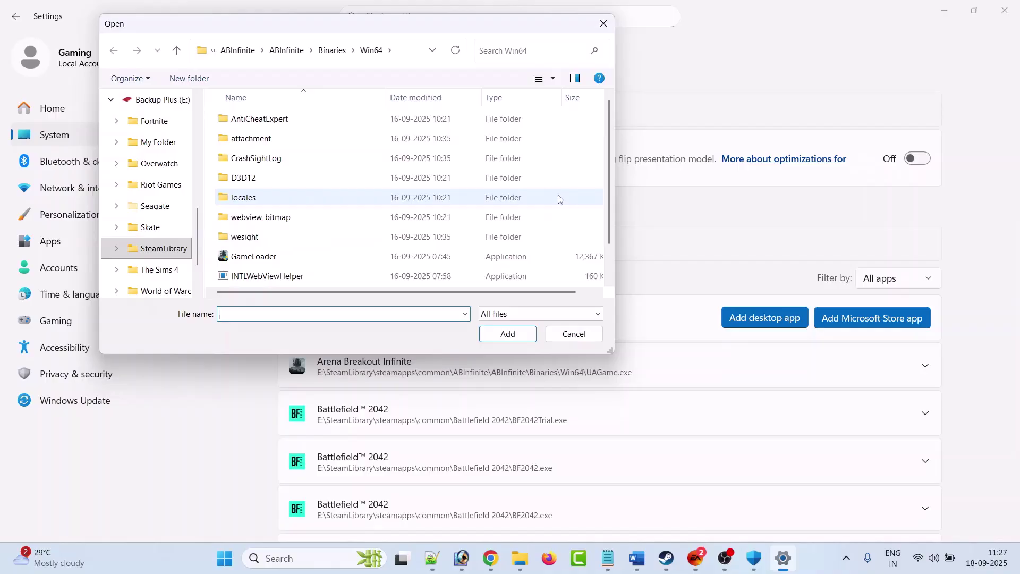
click(237, 50)
click(337, 49)
double_click(247, 137)
click(258, 136)
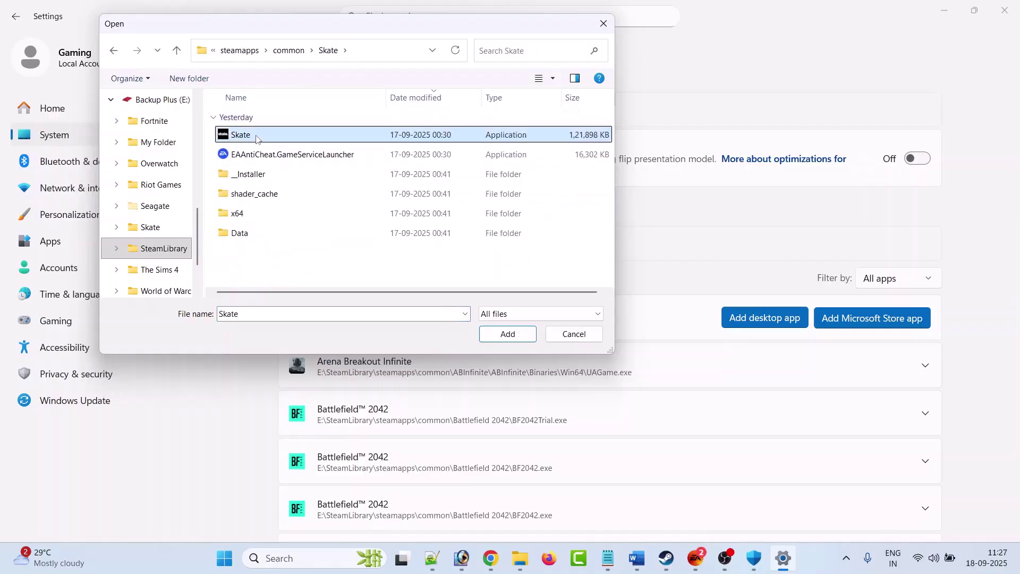
click(494, 336)
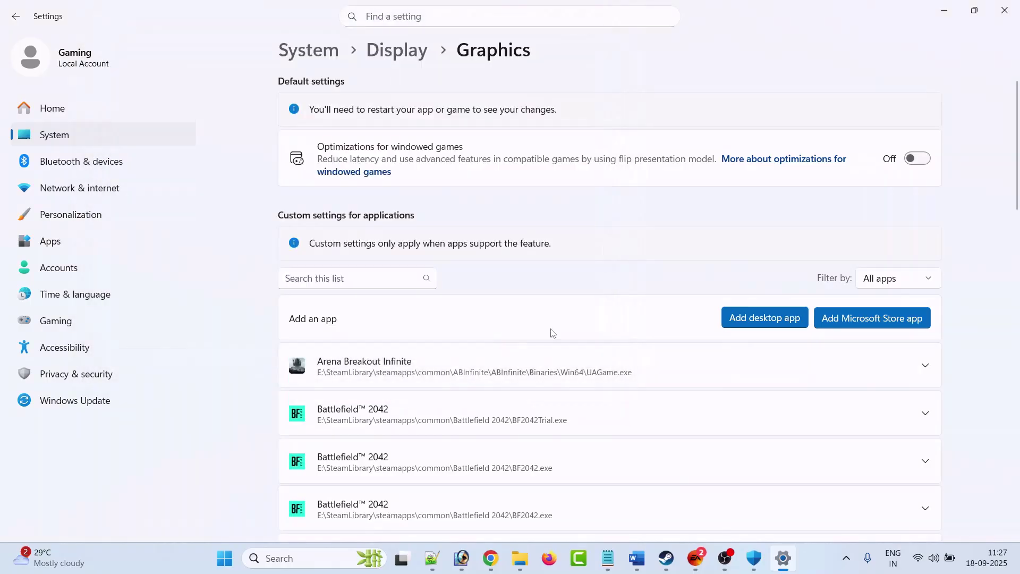
Step: Set the GPU preference for the skate.™ entry to High Performance (Intel(R) UHD Graphics)
scroll(550, 333, down, 15)
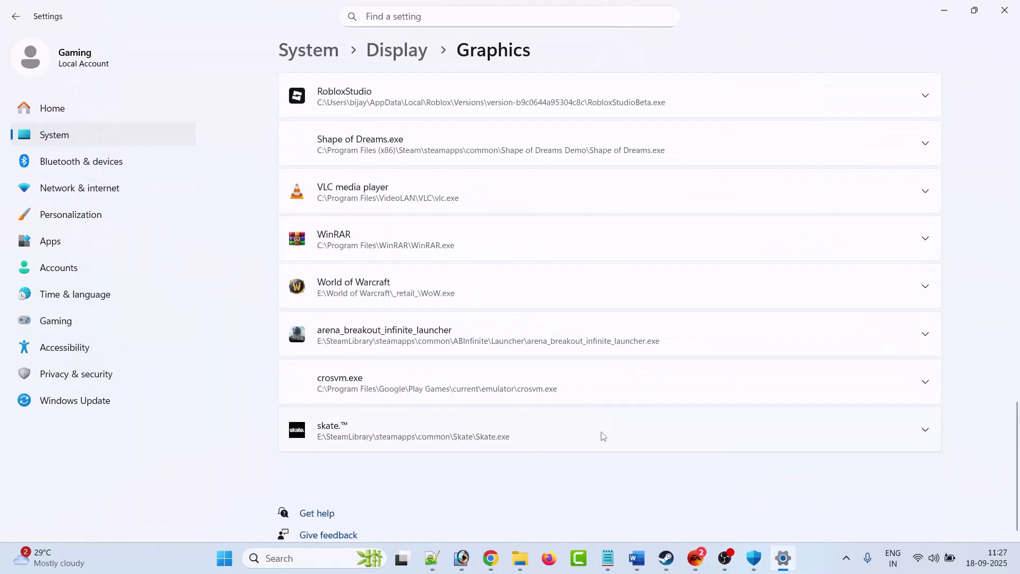
click(923, 432)
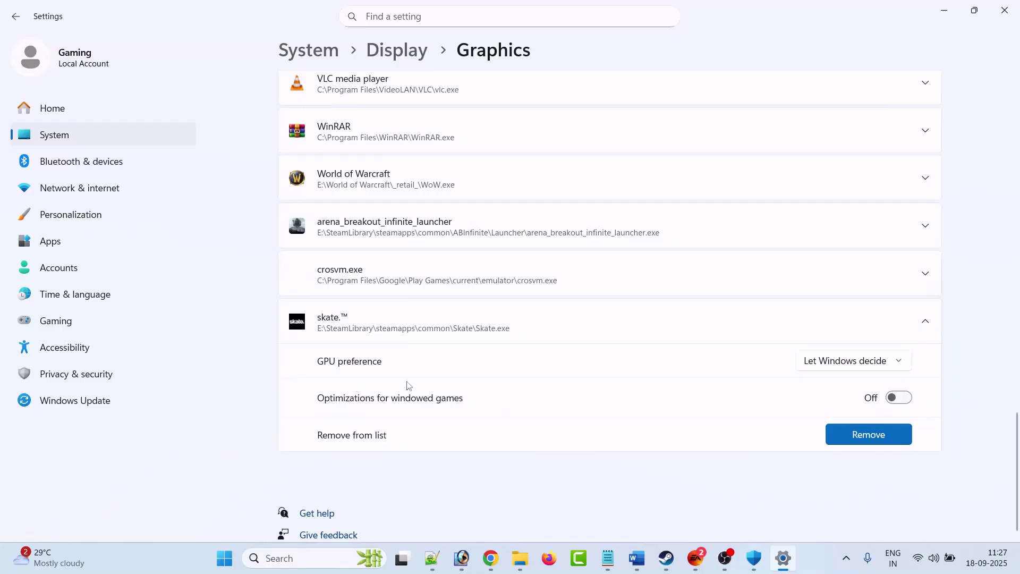
click(869, 366)
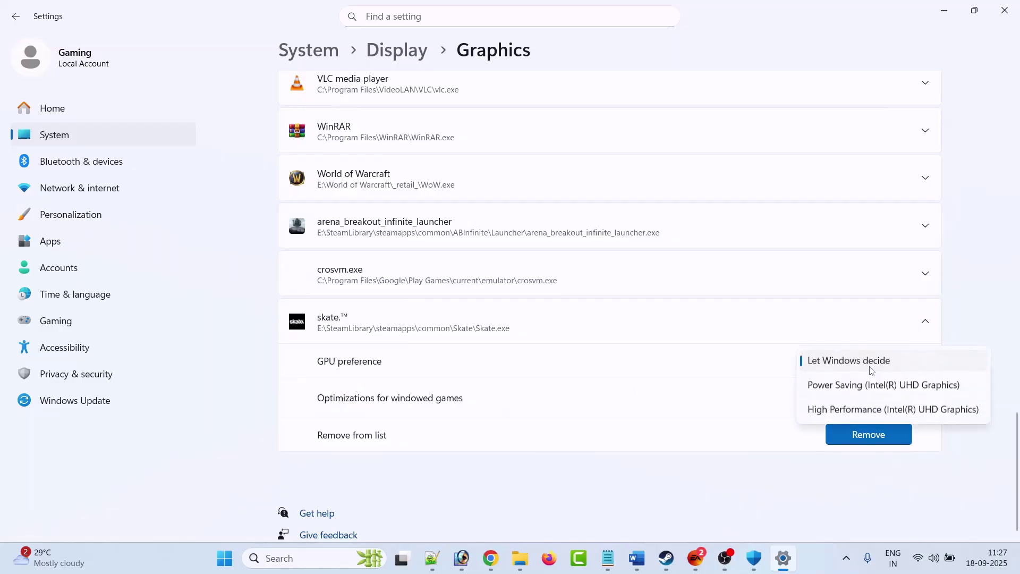
click(862, 410)
Step: Switch back to the Word document and review Fix 14 about verifying the game files in Steam or repairing them in EA
click(666, 558)
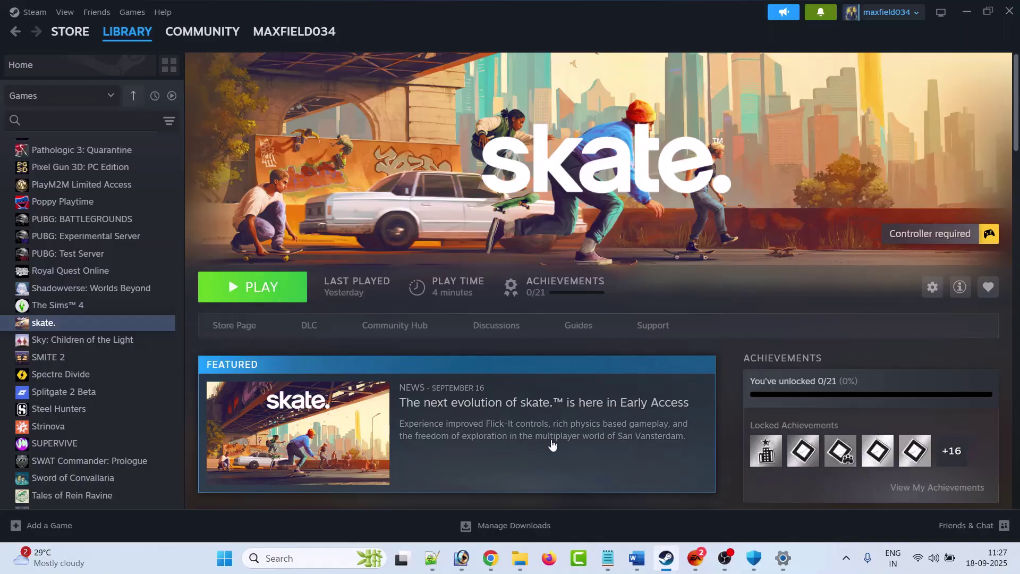
click(636, 558)
drag(265, 370, 659, 367)
click(688, 406)
click(419, 429)
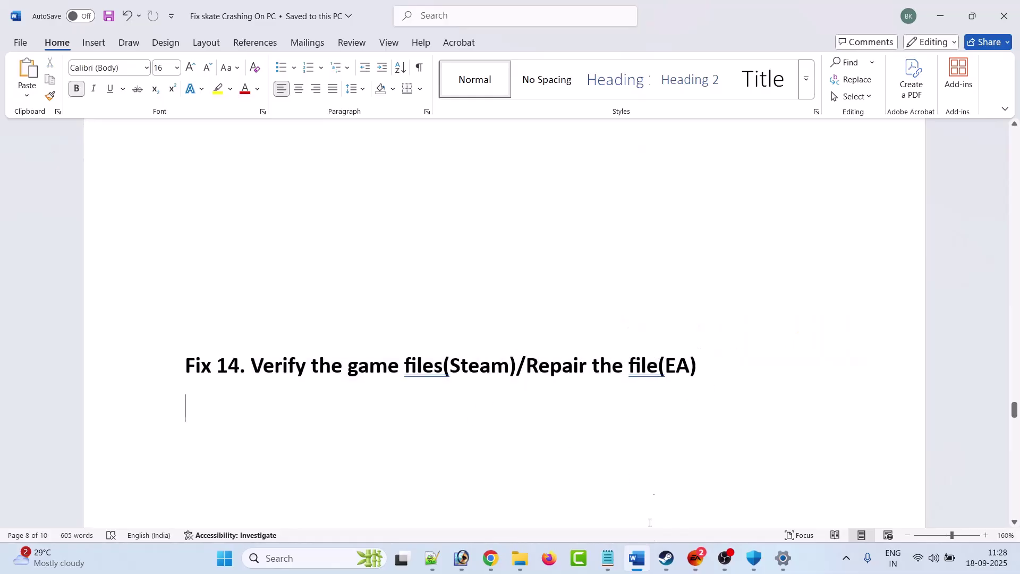
Step: Switch to Steam, examine the file integrity verification option in the Installed Files properties of skate., and close the properties
click(667, 557)
right_click(80, 326)
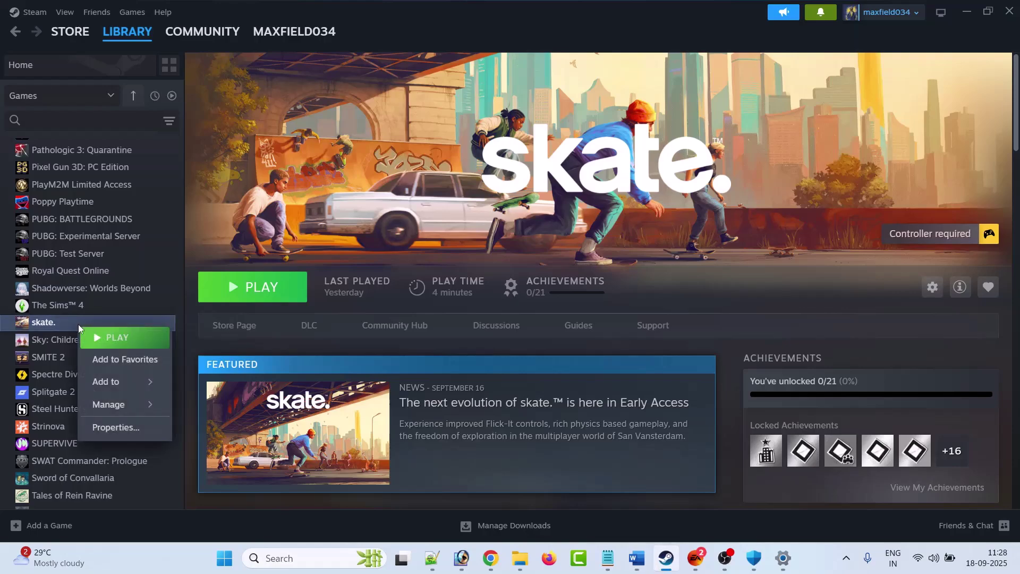
click(130, 429)
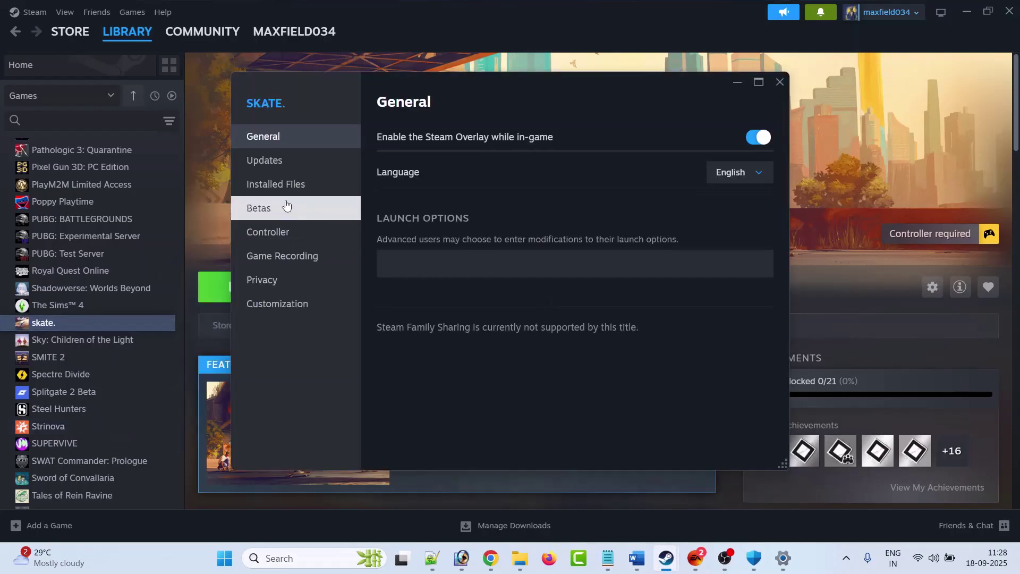
click(294, 193)
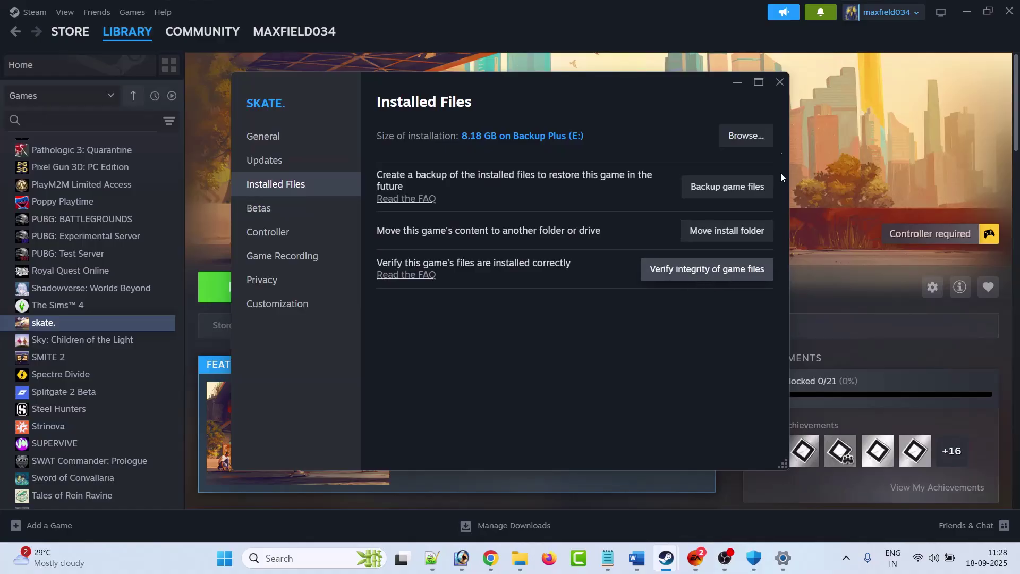
click(780, 81)
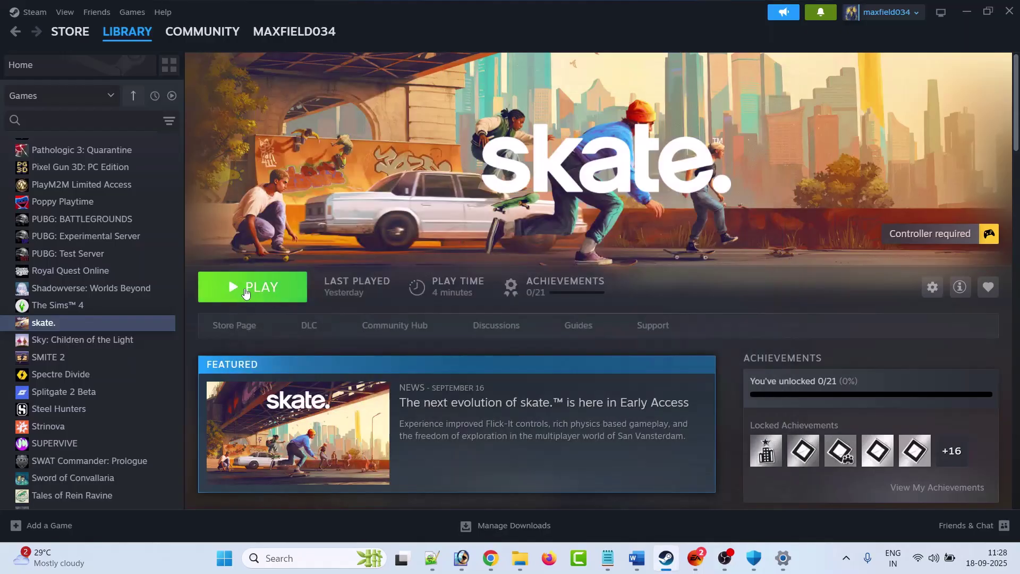
Step: Switch to the EA app and view the management options for skate.™, including Repair
click(702, 558)
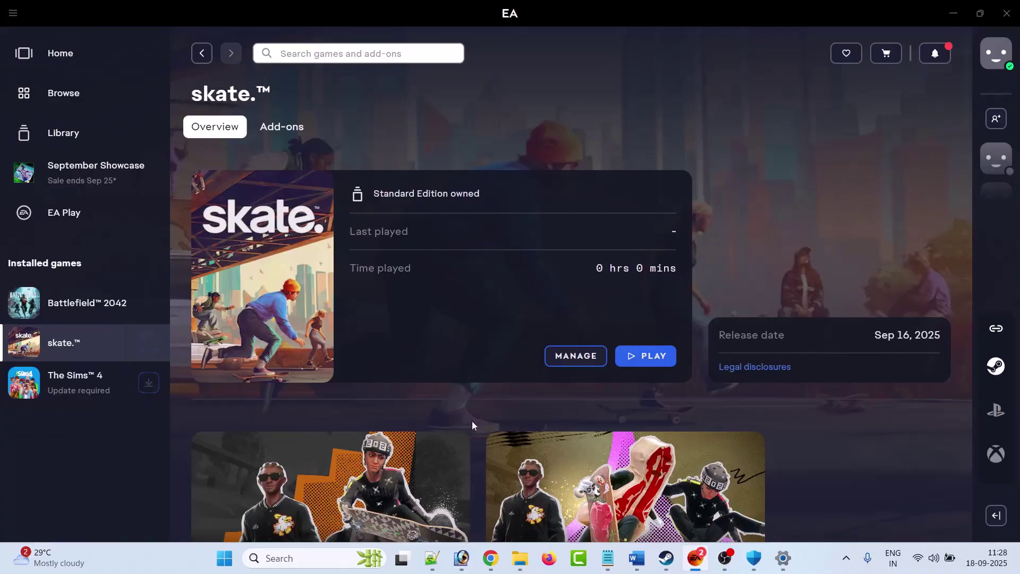
click(586, 359)
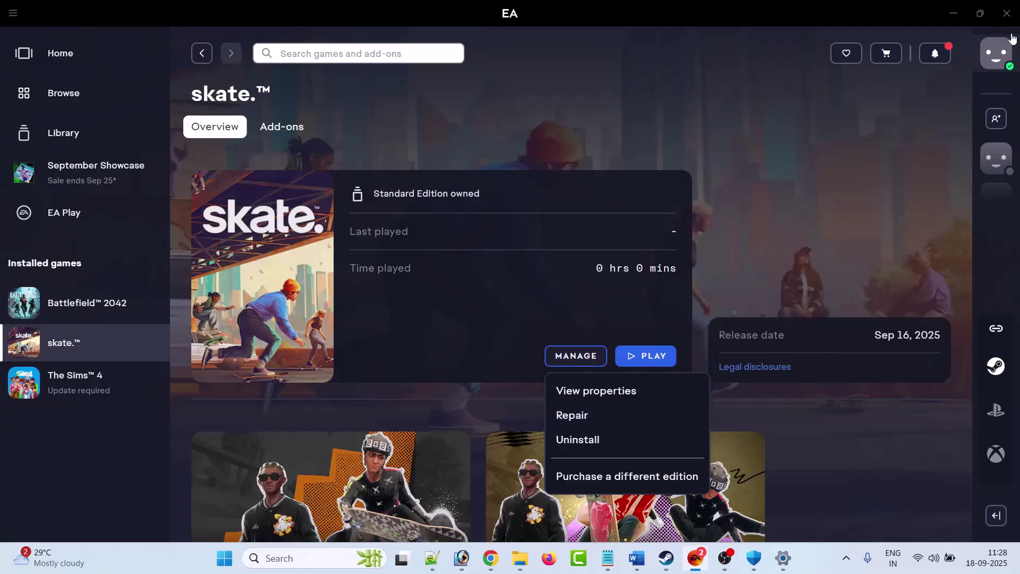
click(721, 478)
Step: Return to the Word document and review Fix 15 about installing the Visual C++ files, highlighting its download link
key(alt+Tab)
scroll(319, 345, down, 1)
scroll(439, 332, down, 1)
scroll(448, 335, down, 1)
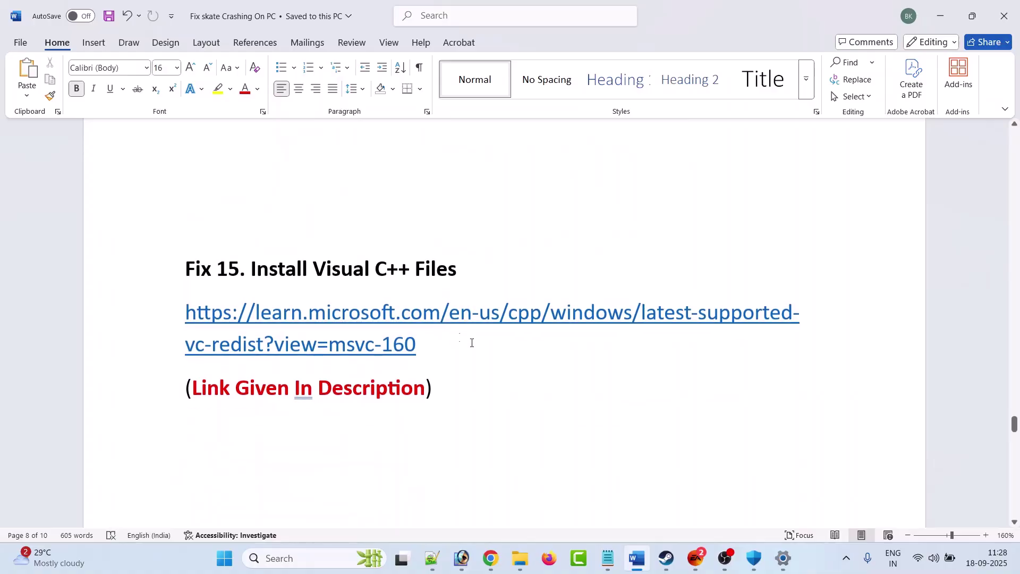
drag(433, 346, 180, 308)
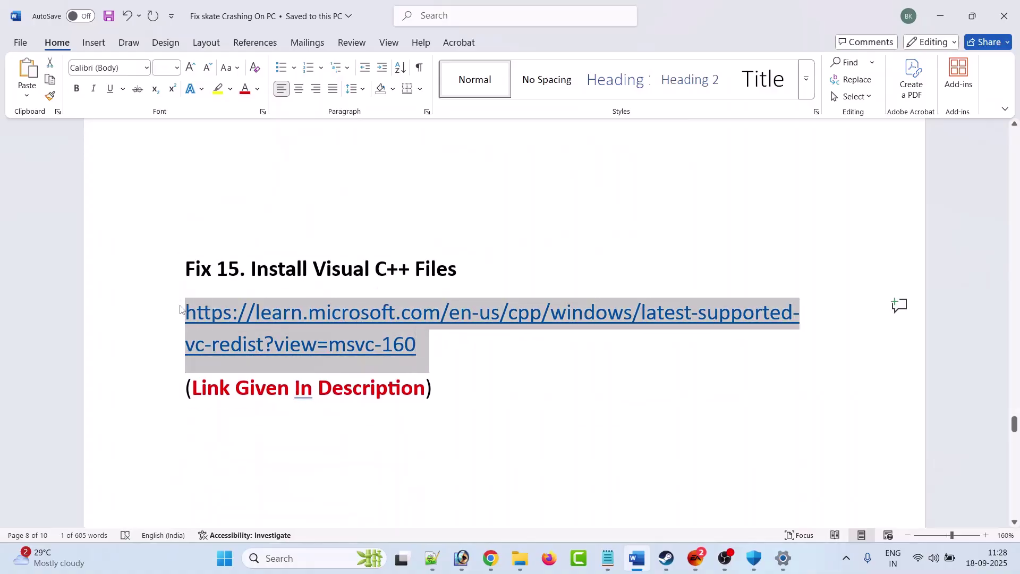
Step: Switch to the Visual C++ Redistributable page in Chrome and download the latest X86 and X64 packages
key(alt+Tab)
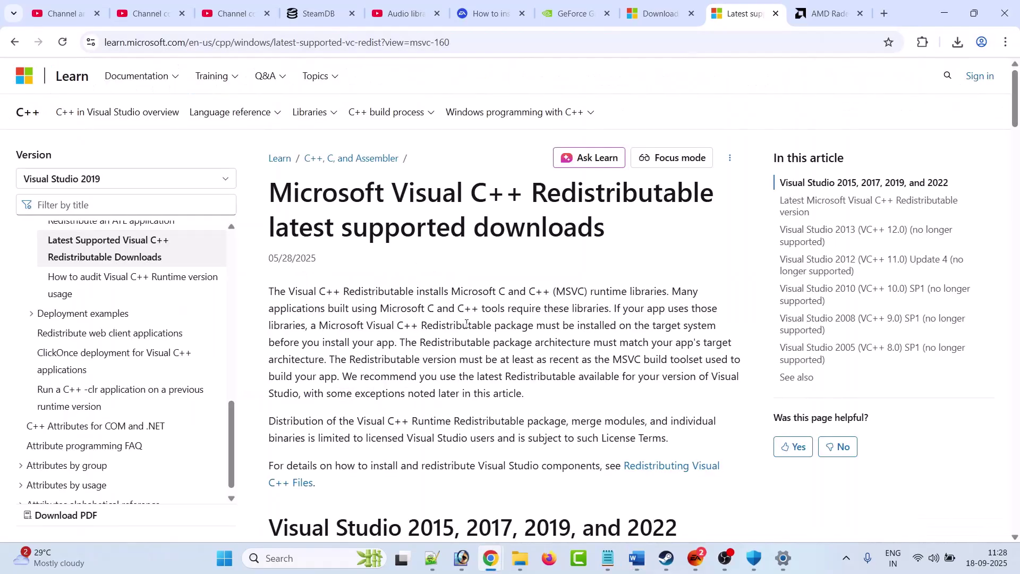
scroll(466, 324, down, 12)
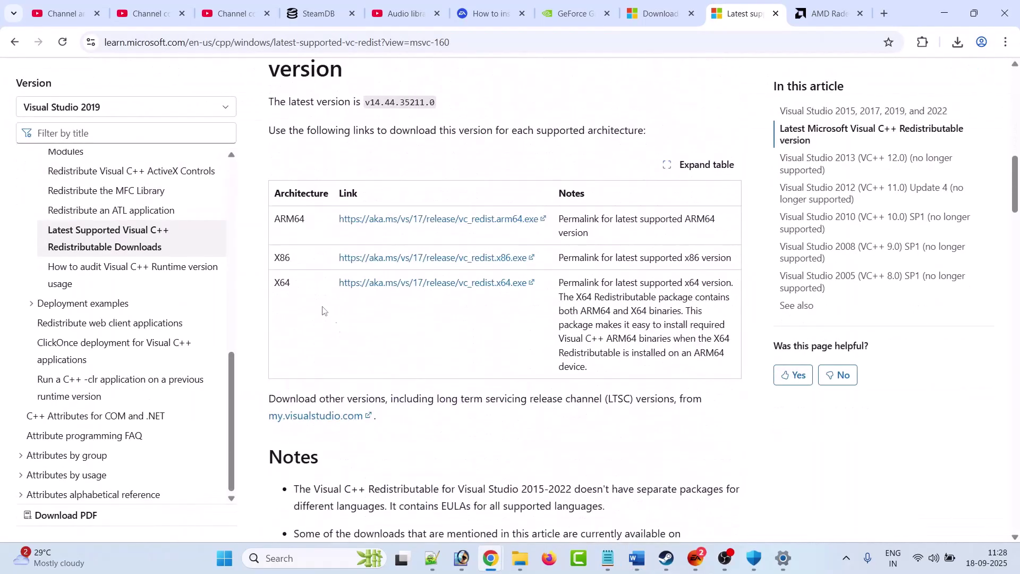
click(396, 259)
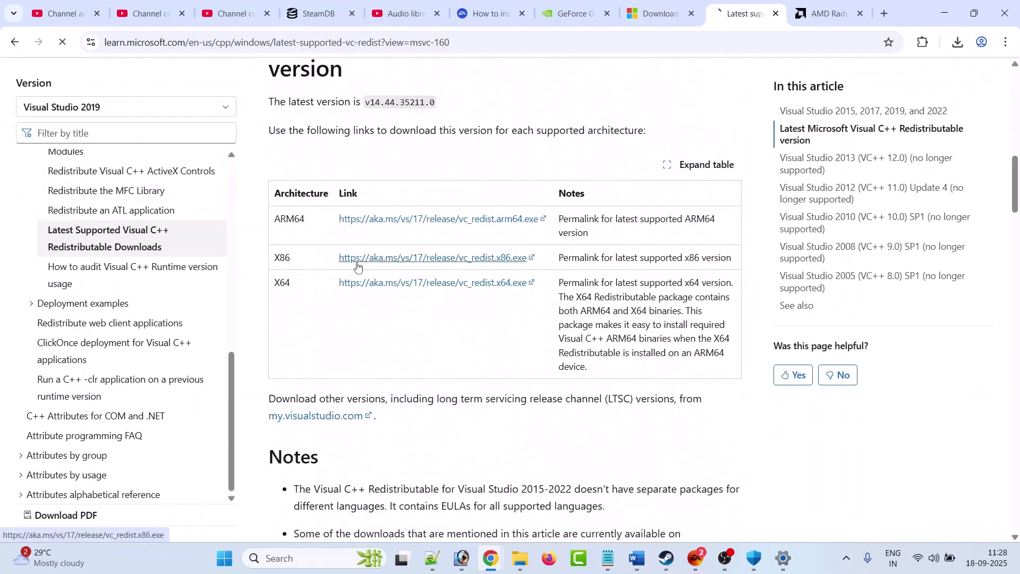
click(368, 291)
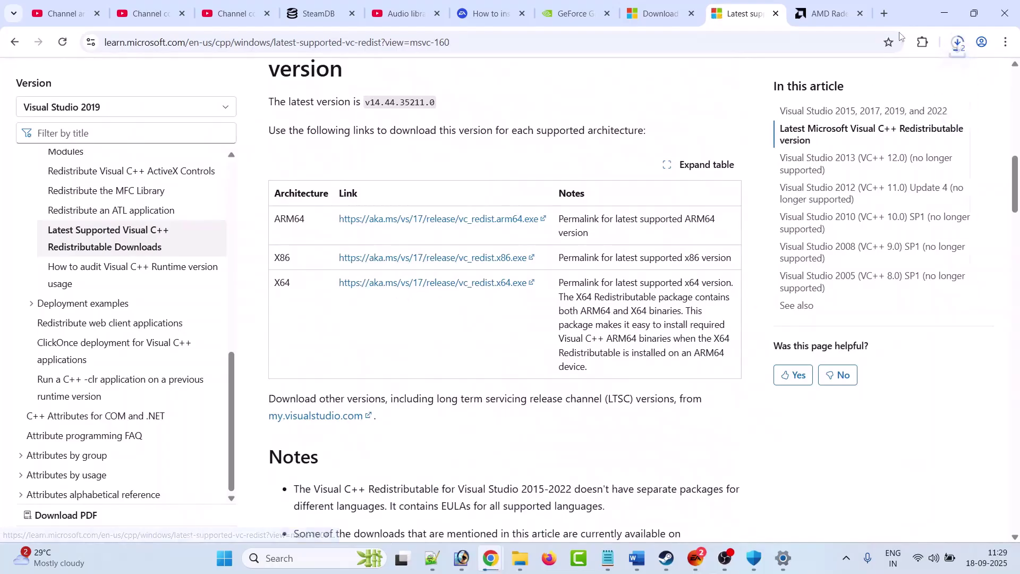
Step: Launch the downloaded VC_redist.x86.exe and VC_redist.x64.exe installers
click(958, 42)
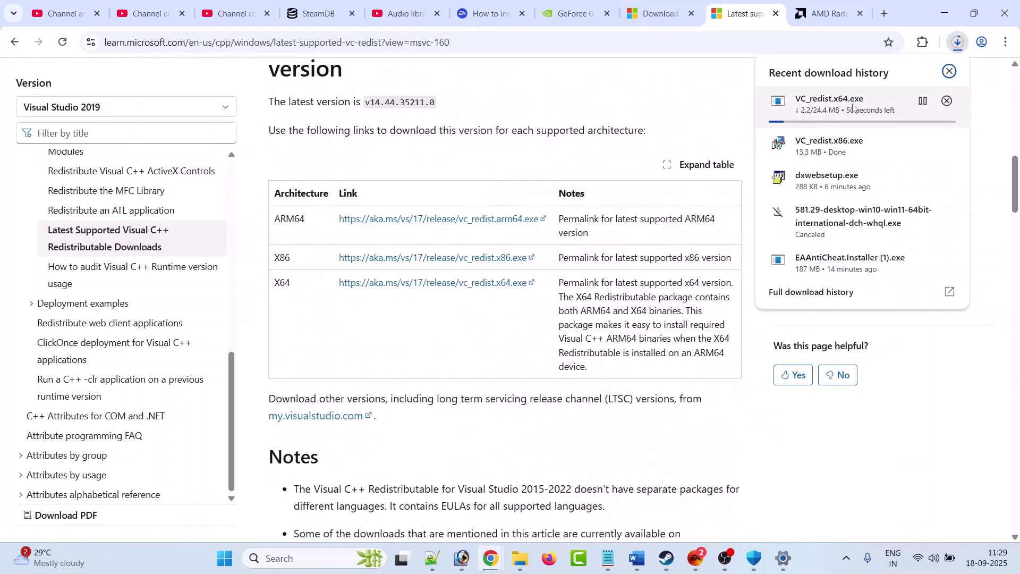
click(856, 153)
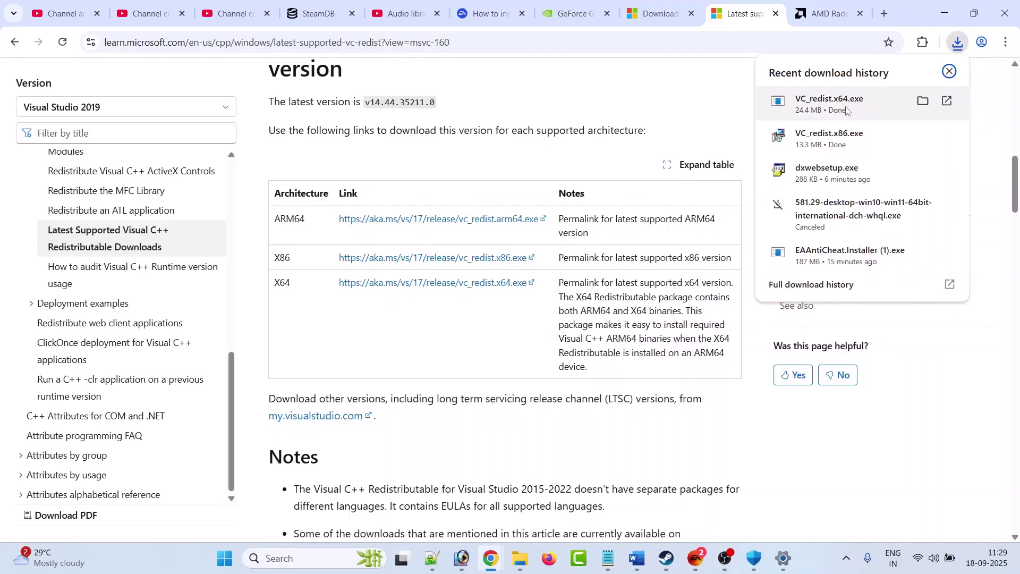
click(846, 110)
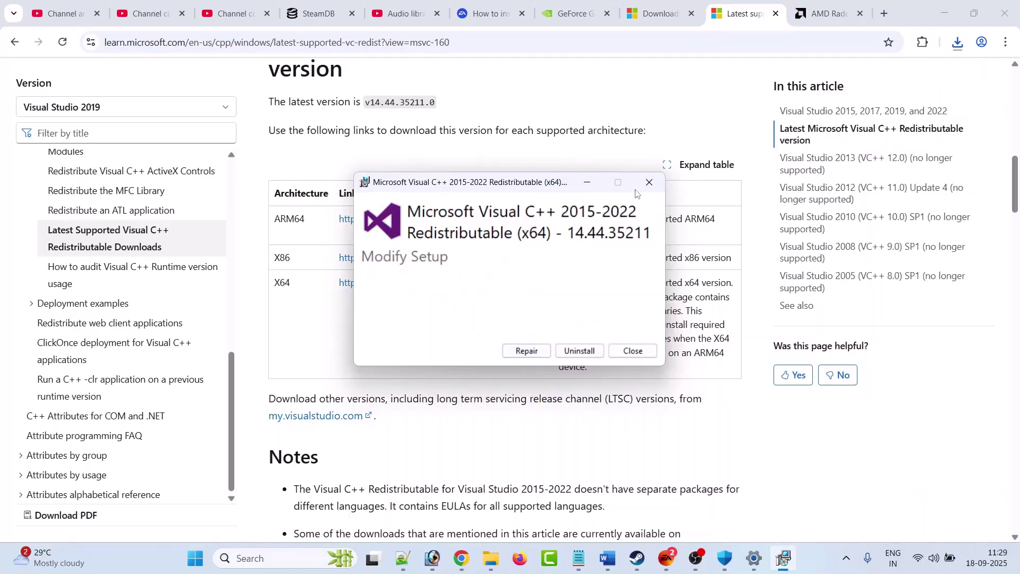
click(539, 350)
Step: Switch back to the Word document and review Fix 16 about running the EA App or Steam as an administrator
scroll(387, 381, down, 2)
scroll(387, 381, up, 2)
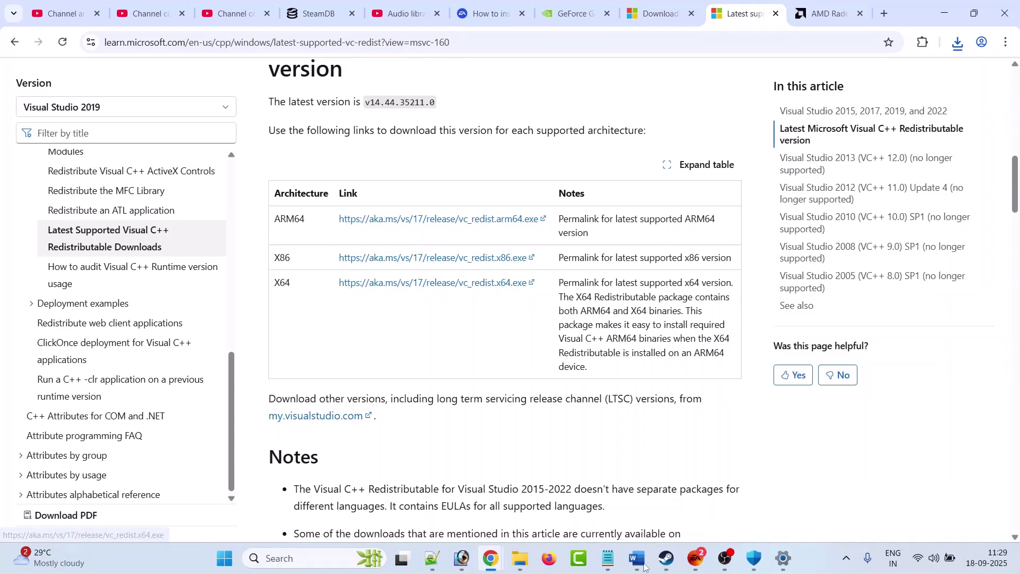
click(667, 558)
click(637, 558)
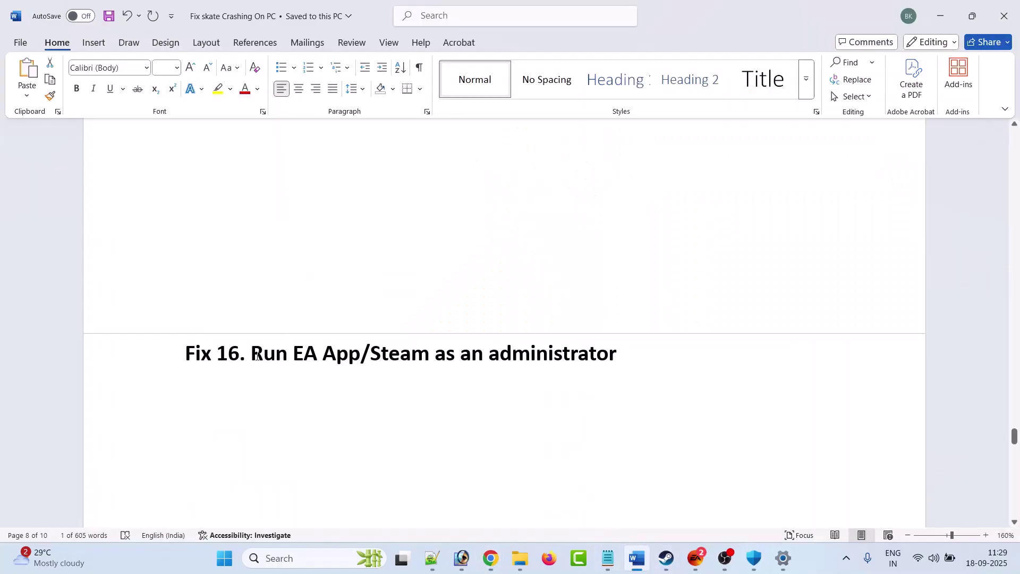
drag(252, 353, 608, 357)
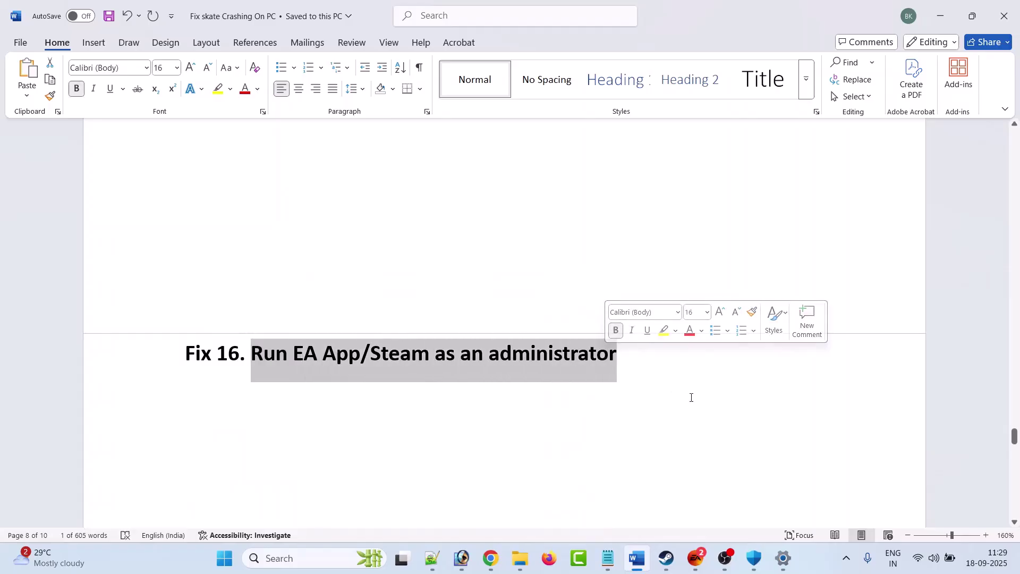
click(686, 397)
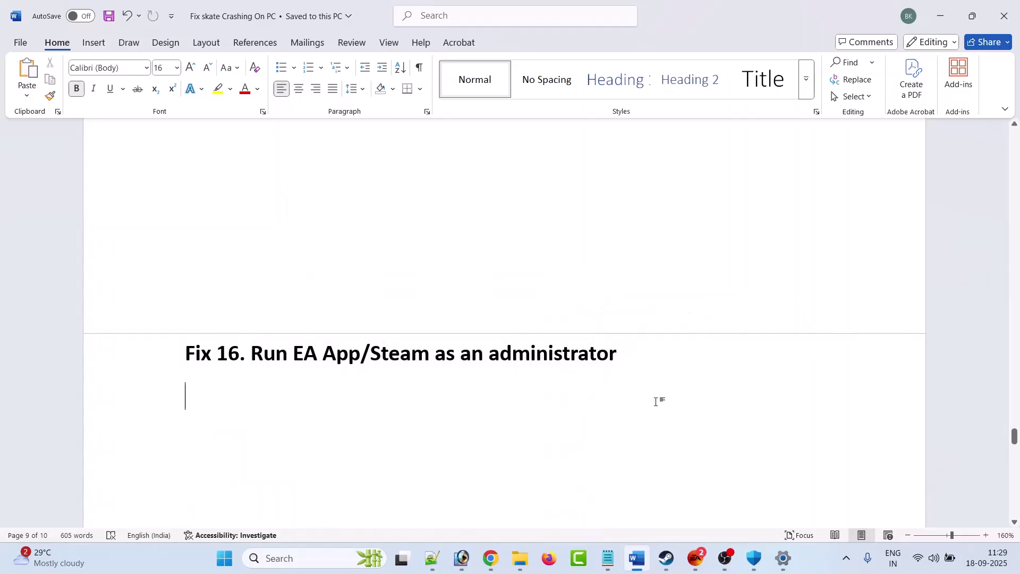
Step: Show the desktop and view the Run as administrator option for the Steam and EA shortcuts, leaving both unlaunched
key(super+d)
right_click(177, 95)
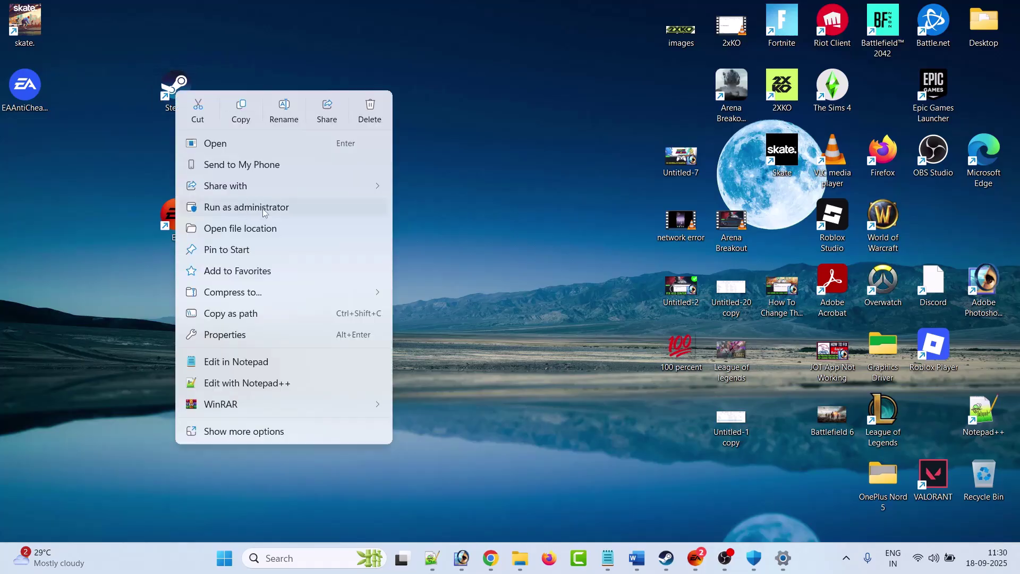
click(470, 204)
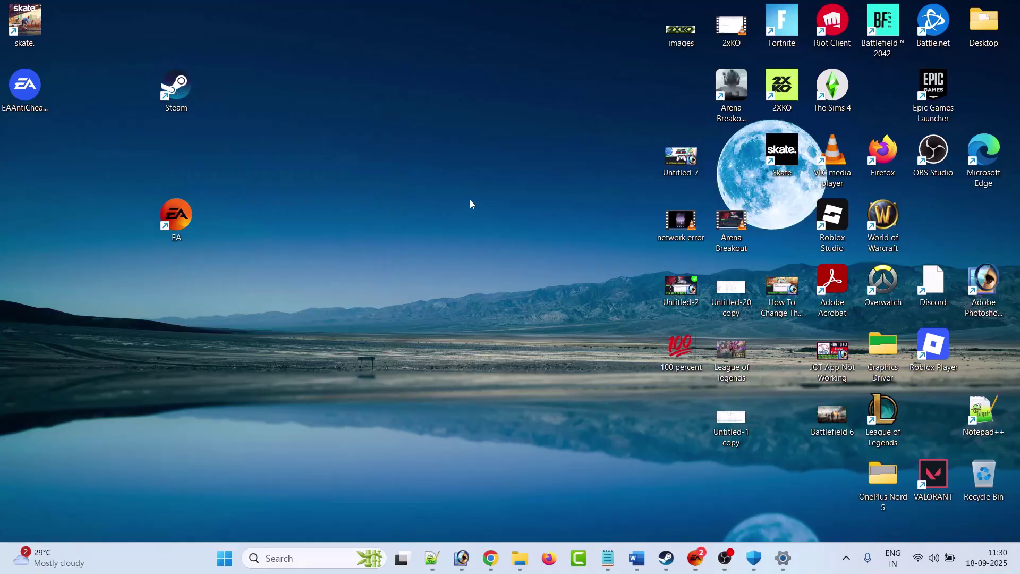
right_click(181, 216)
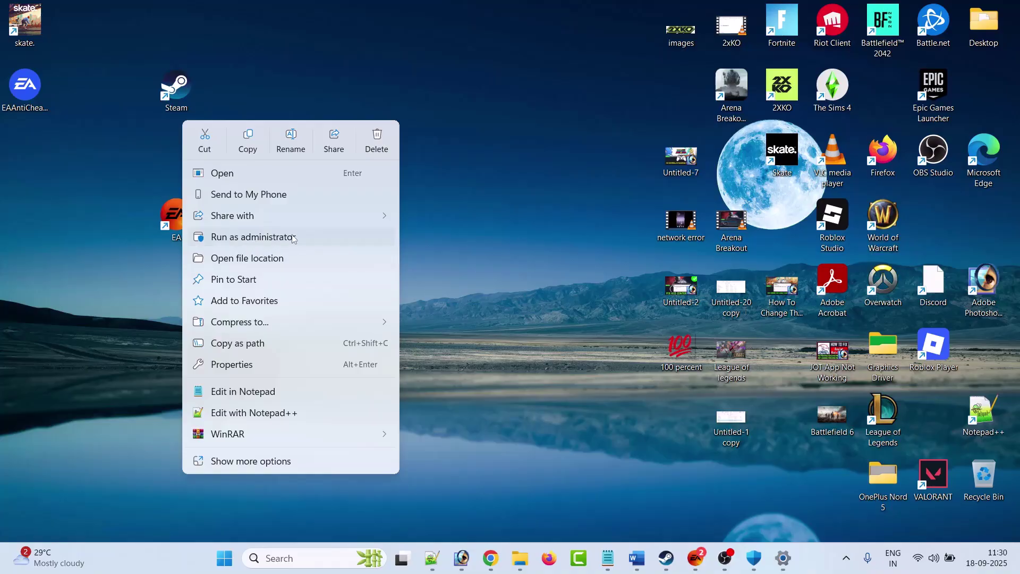
click(482, 230)
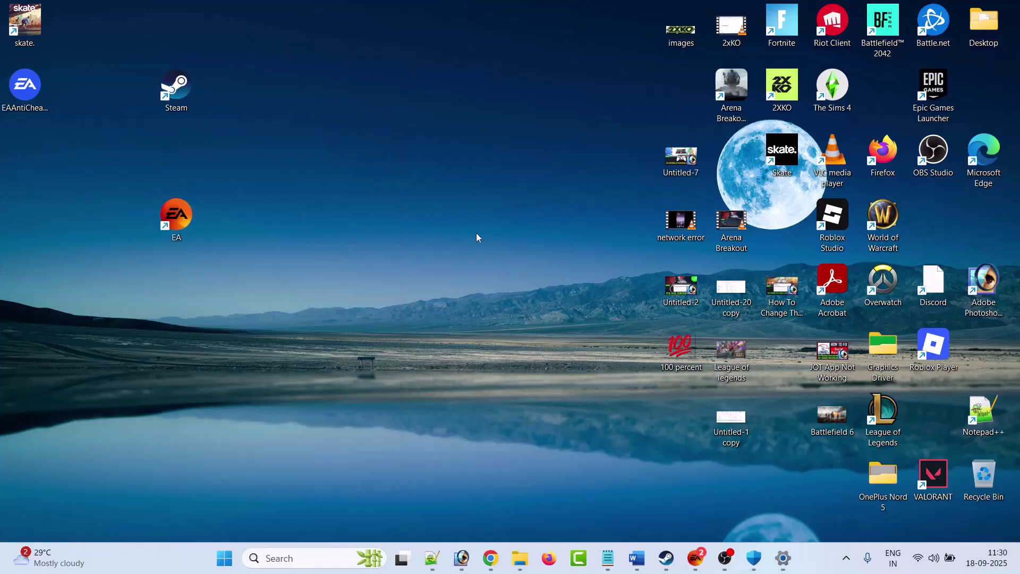
Step: Return to the Word document and review Fix 17 about updating Windows
click(637, 557)
scroll(520, 372, down, 4)
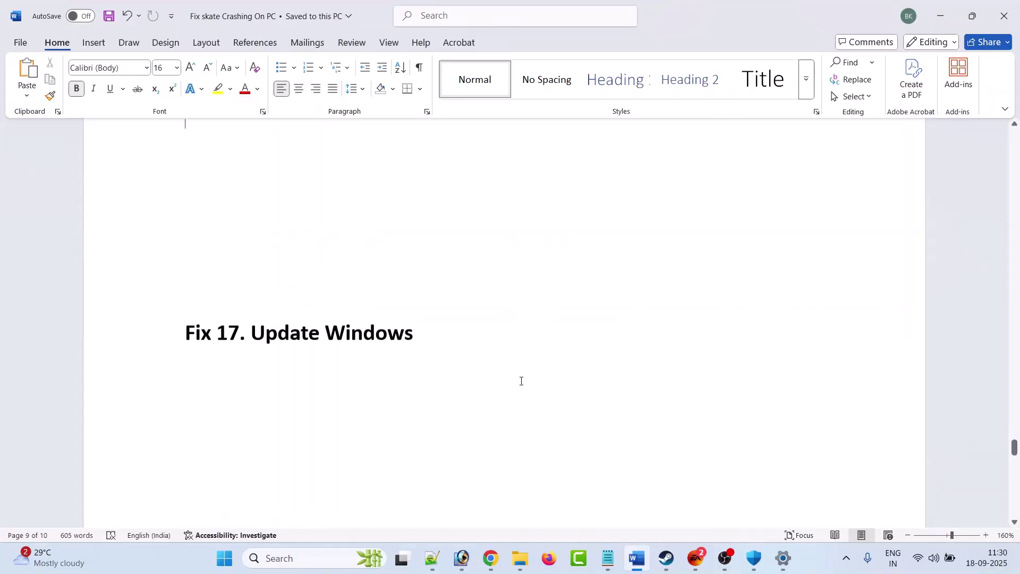
scroll(521, 381, down, 1)
click(414, 307)
drag(413, 307, 251, 307)
key(Down)
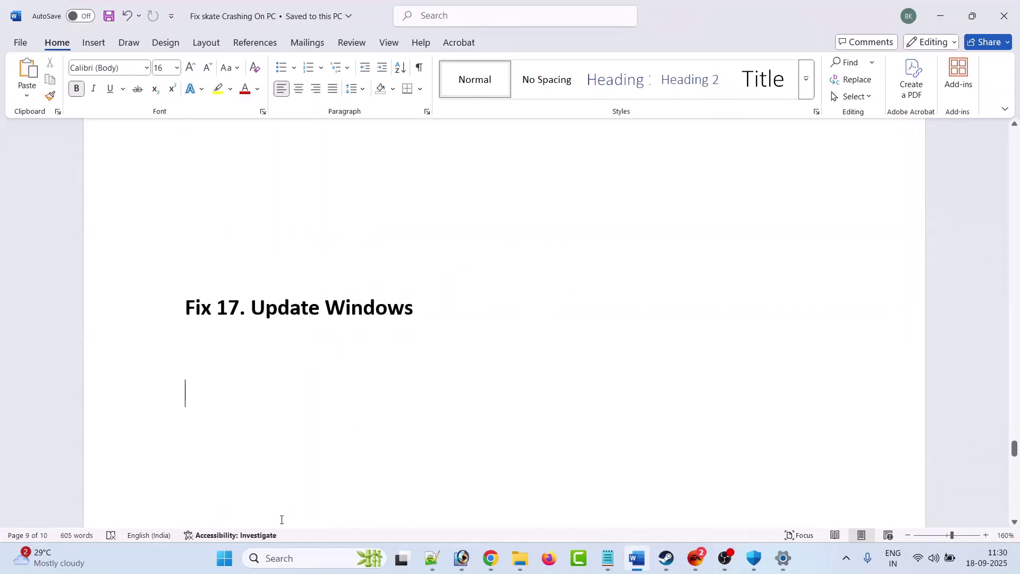
Step: Open the Windows Update page in the Windows Settings
key(super)
click(415, 255)
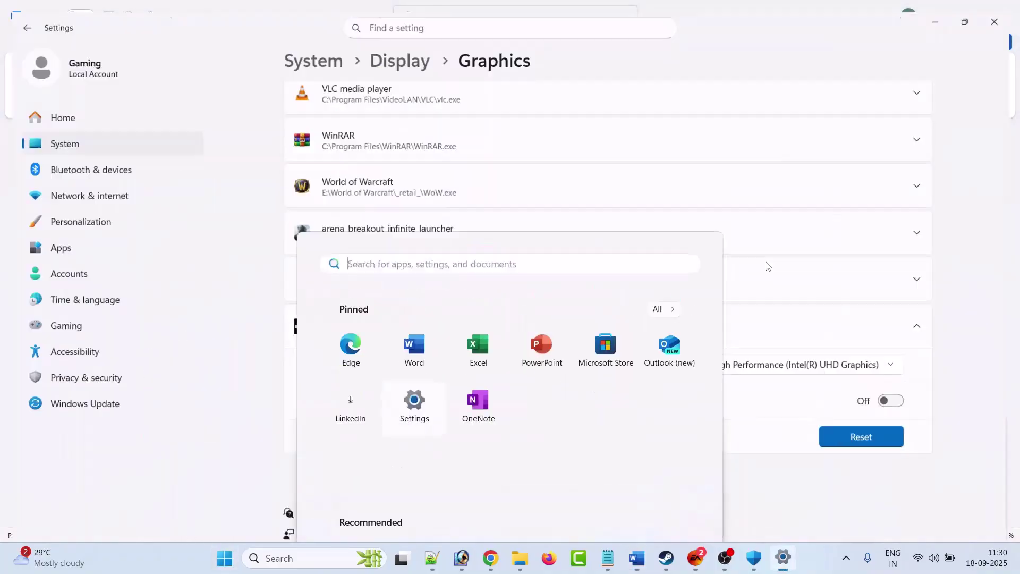
click(88, 410)
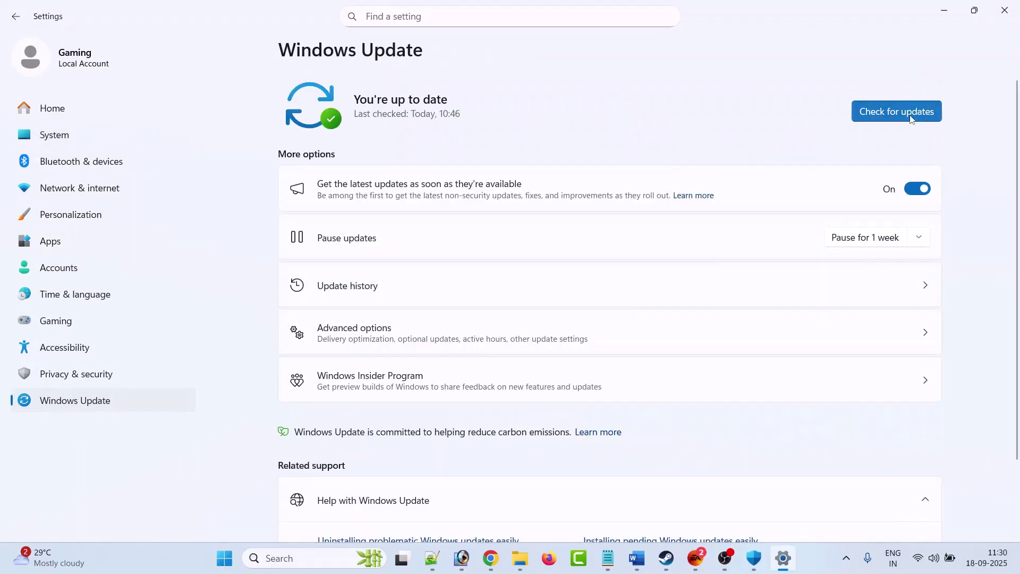
Step: Check for Windows updates and view the Restart option in the power choices without restarting the PC
click(908, 120)
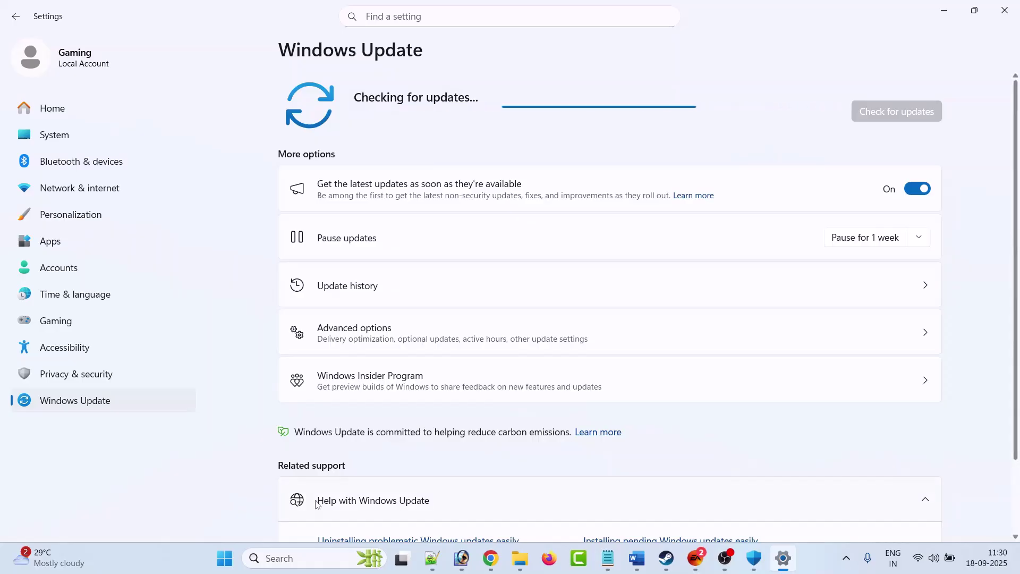
click(224, 558)
click(674, 512)
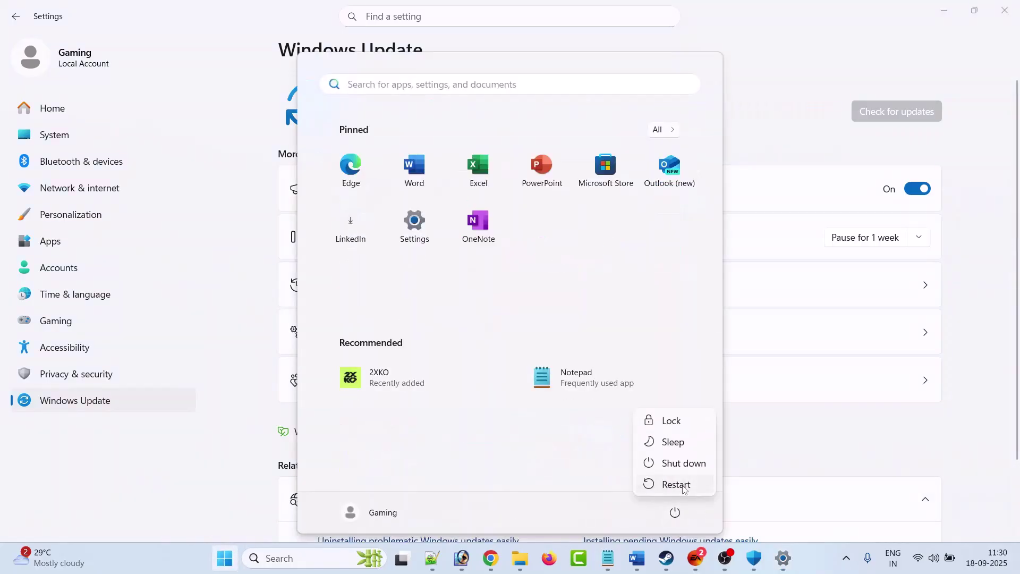
key(Escape)
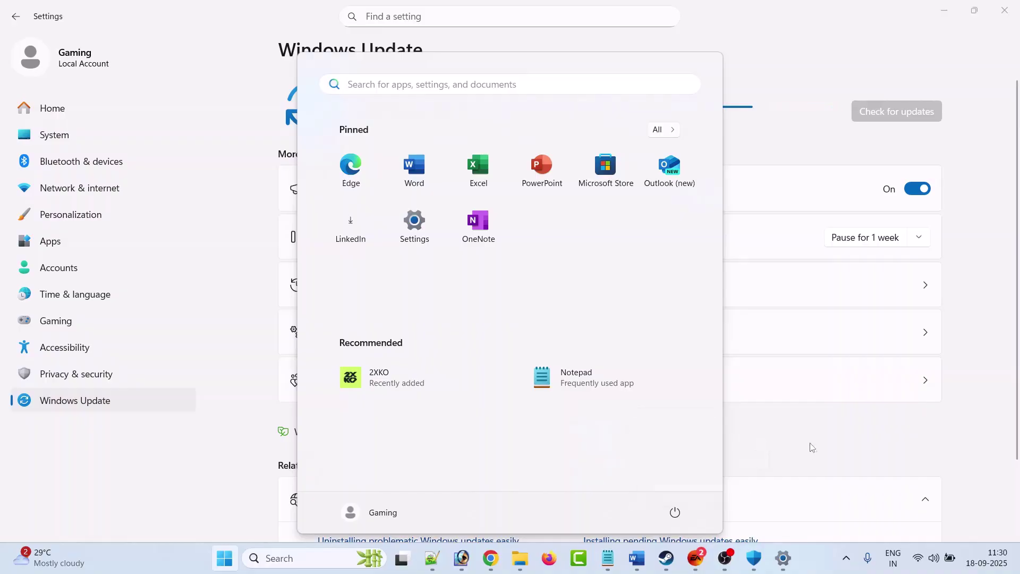
Step: Switch back to the Word document and review Fix 18 about unplugging external devices and closing overlay, overclocking and third-party services
click(637, 557)
scroll(480, 325, down, 5)
scroll(481, 329, down, 2)
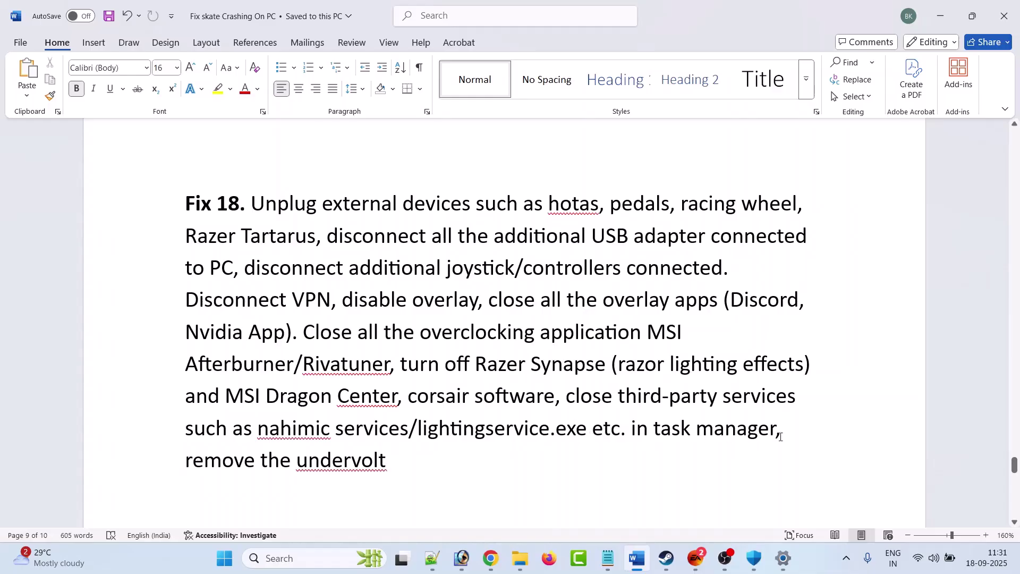
scroll(416, 430, down, 1)
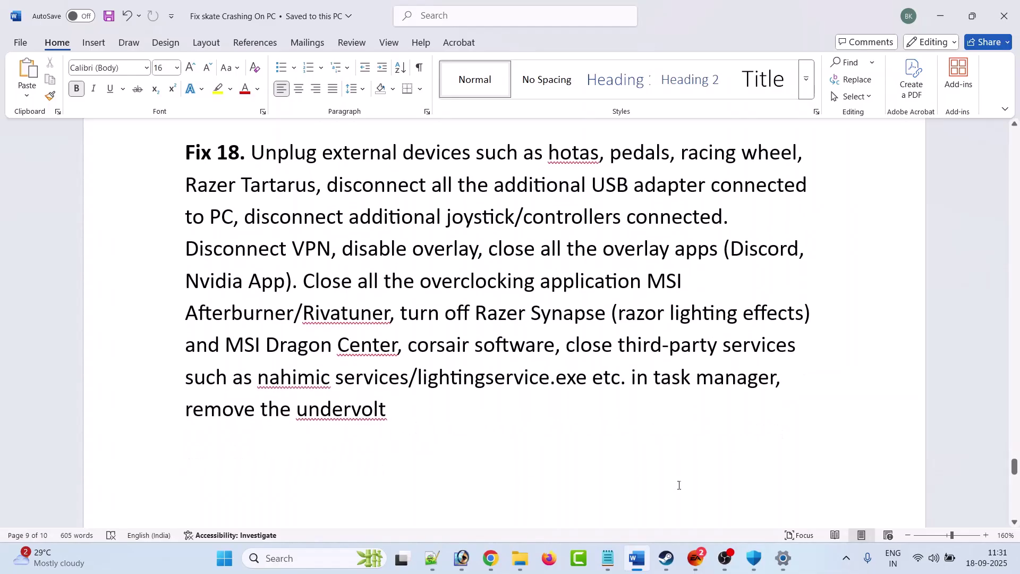
Step: View the skate. page in the Steam library, and return to the Word document to review Fix 19 about reinstalling the game
click(666, 558)
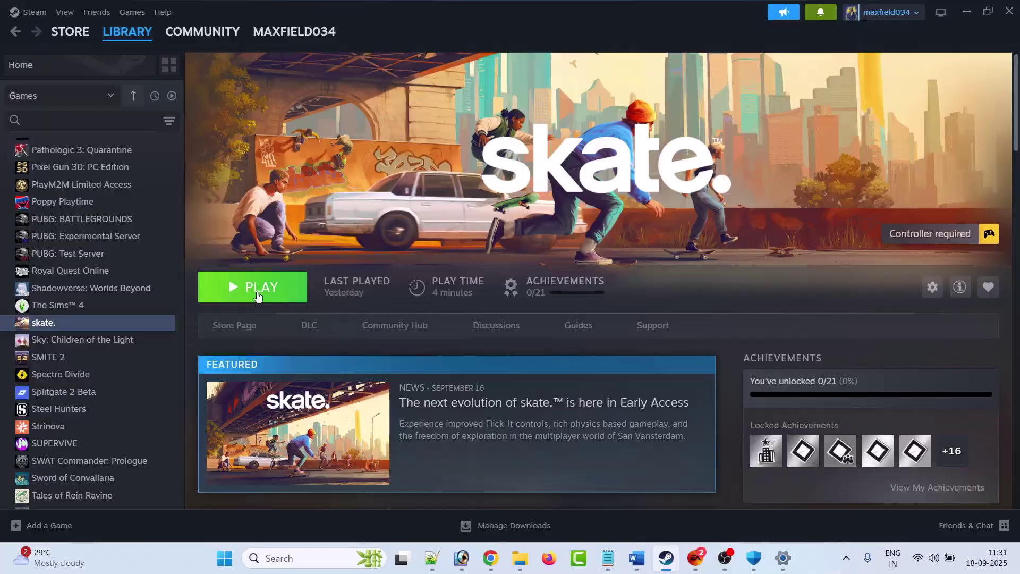
click(967, 11)
scroll(507, 411, down, 6)
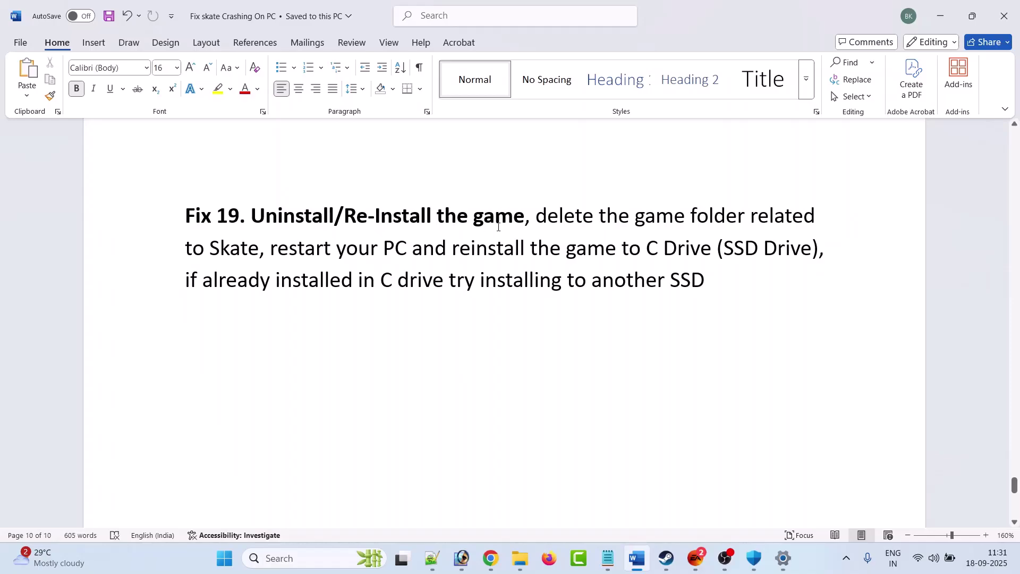
Step: Switch to Steam and view the uninstall confirmation for skate., dismissing it without uninstalling and returning to Fix 19 in the Word document
click(667, 558)
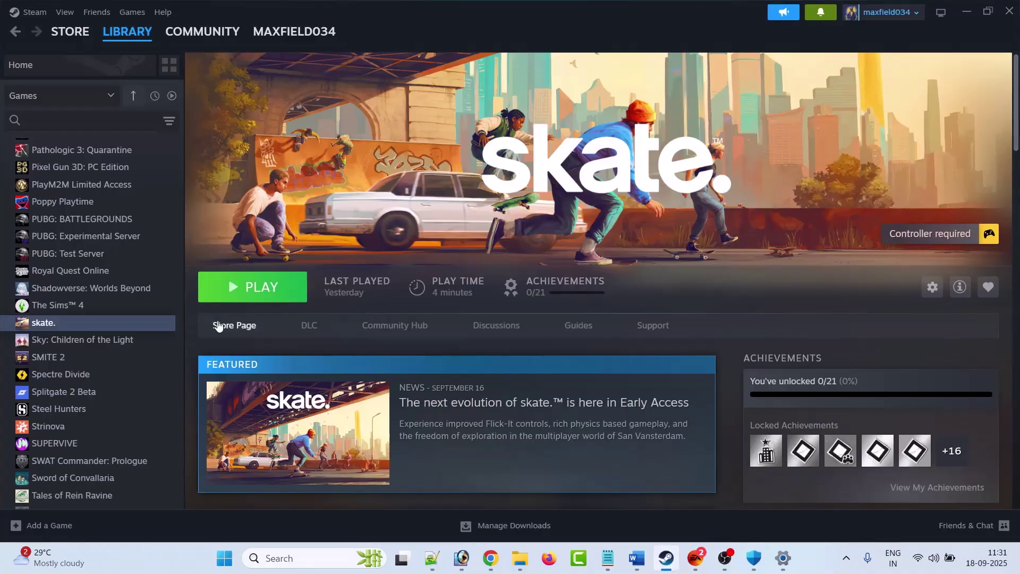
right_click(113, 322)
mouse_move(147, 396)
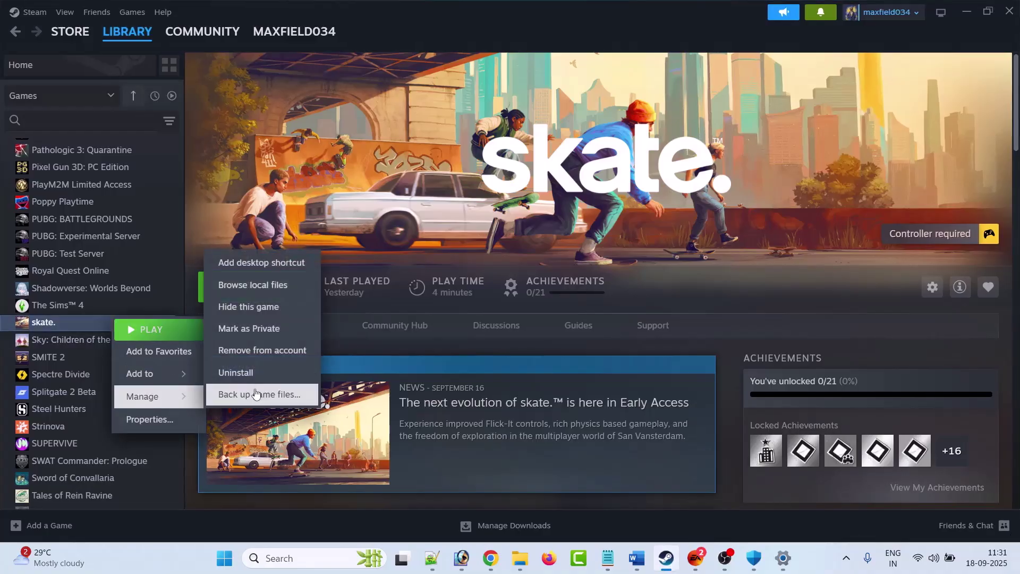
click(260, 372)
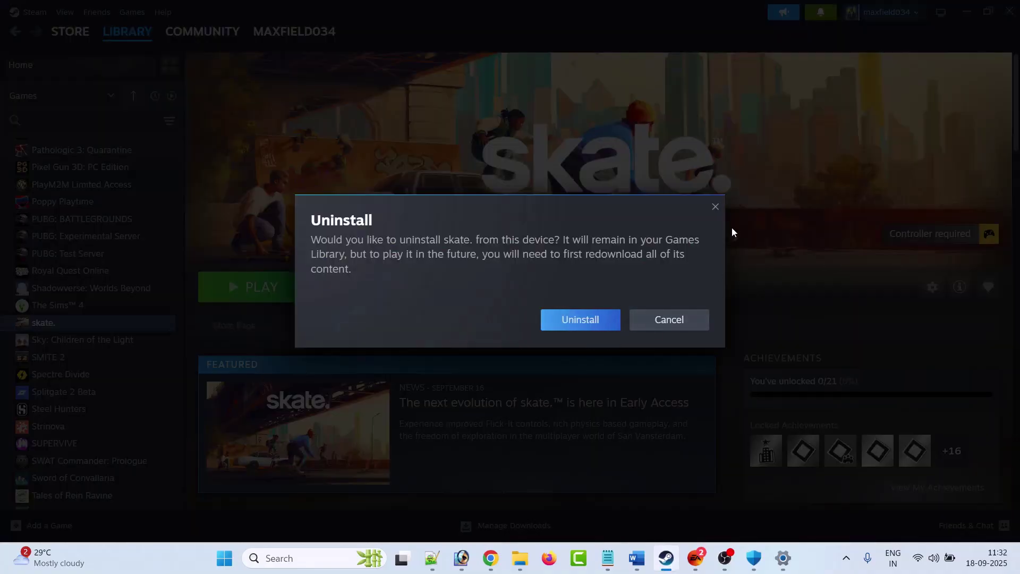
click(715, 208)
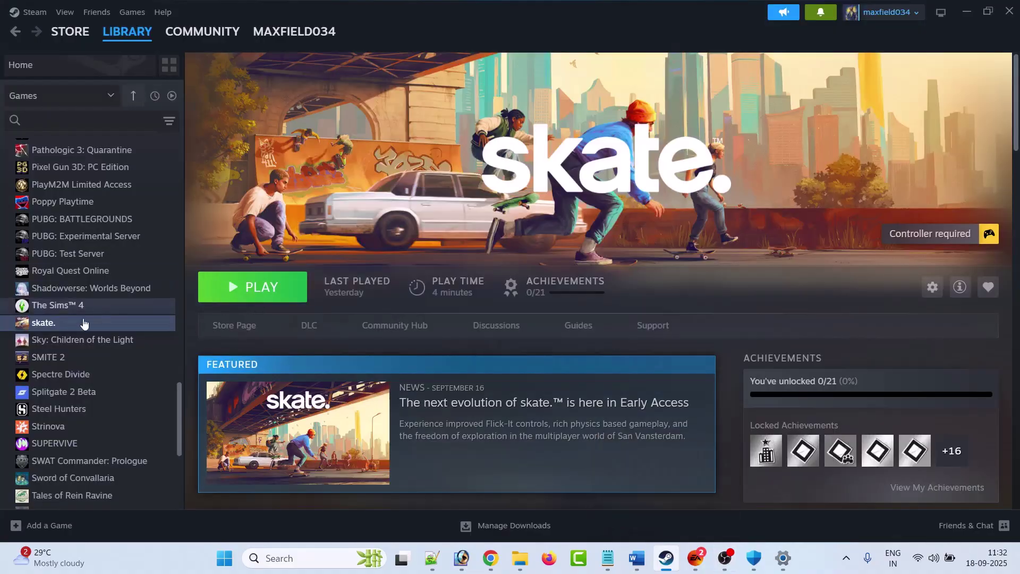
key(alt+Tab)
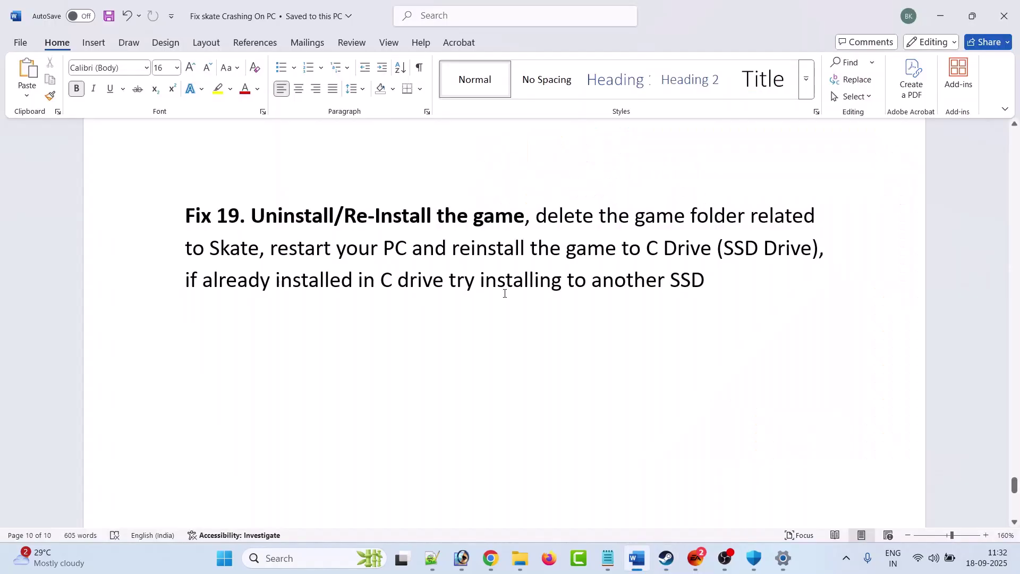